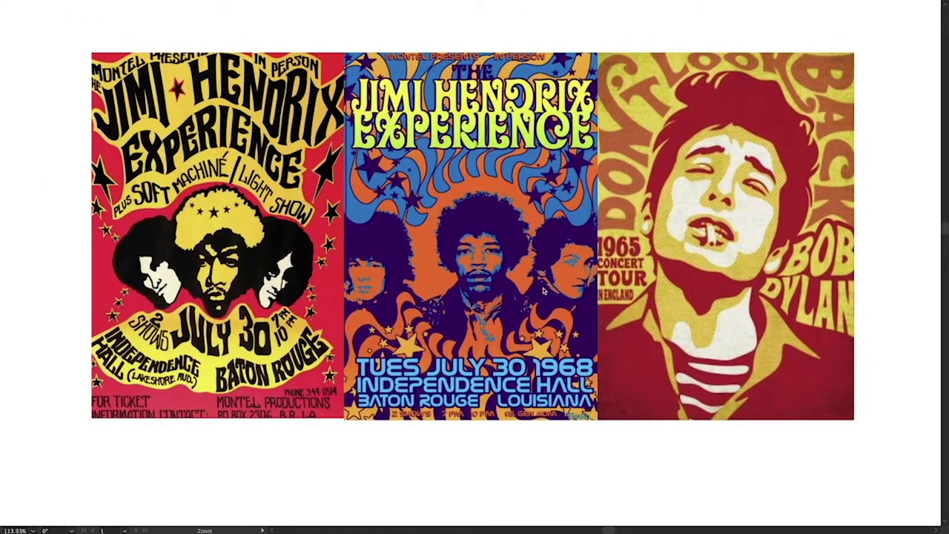
{"action": "scroll", "coordinate": [544, 291], "scroll_direction": "up", "scroll_amount": 3}
{"action": "scroll", "coordinate": [543, 292], "scroll_direction": "left", "scroll_amount": 2}
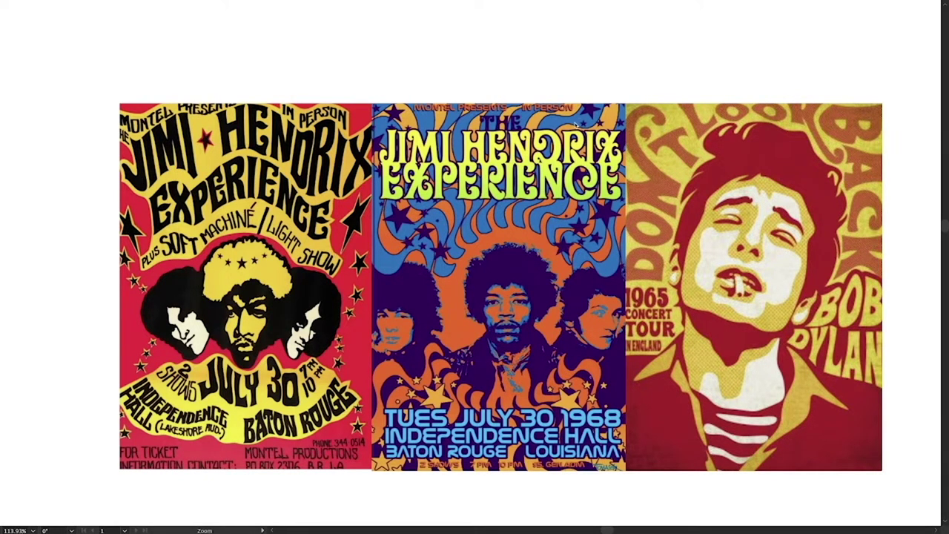
{"action": "left_click_drag", "start_coordinate": [644, 252], "coordinate": [592, 267]}
{"action": "left_click_drag", "start_coordinate": [653, 280], "coordinate": [600, 284]}
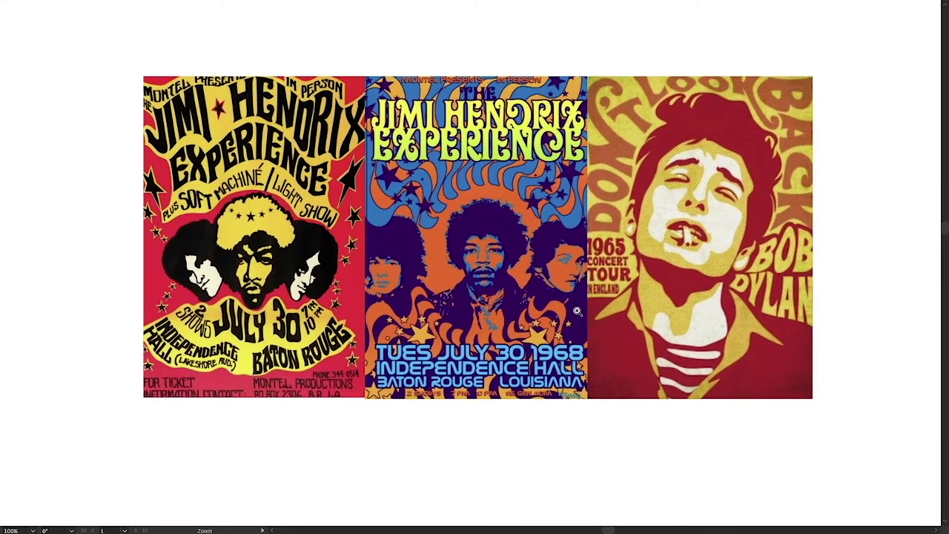
Return the workspace from full screen to the standard screen mode
{"action": "key", "text": "f"}
{"action": "key", "text": "f"}
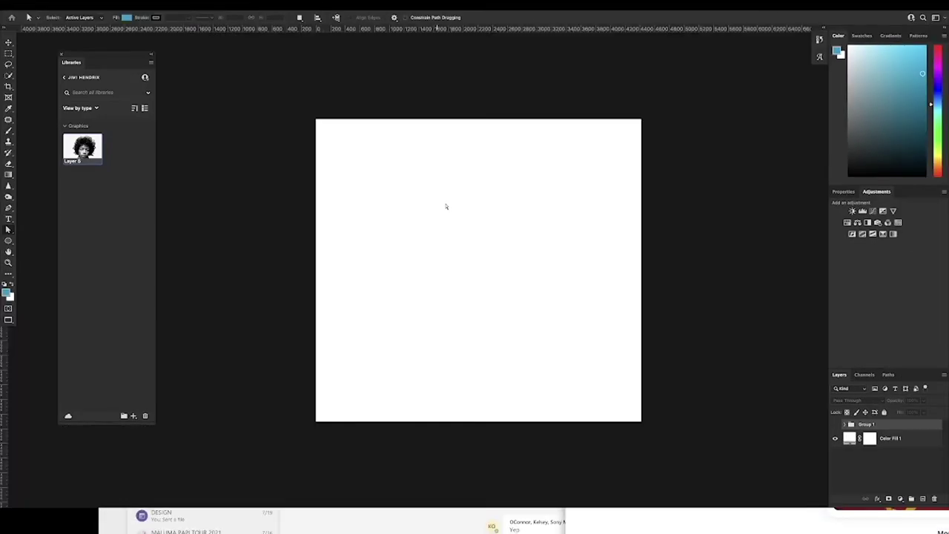
{"action": "key", "text": "f"}
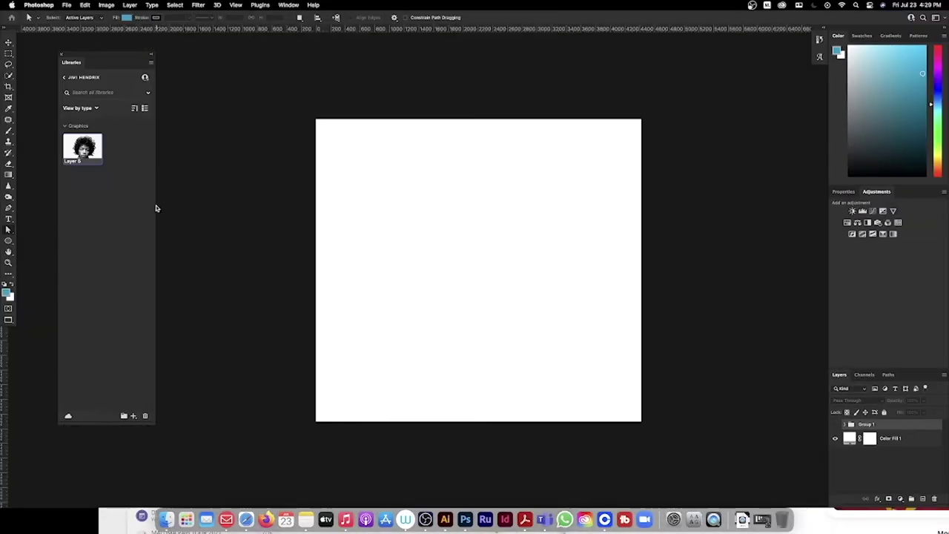
Place the portrait graphic from the JIMI HENDRIX library on the blank canvas, scaled to roughly the canvas width, and commit it
{"action": "left_click_drag", "start_coordinate": [83, 148], "coordinate": [445, 255]}
{"action": "left_click_drag", "start_coordinate": [548, 253], "coordinate": [581, 265]}
{"action": "left_click_drag", "start_coordinate": [642, 133], "coordinate": [650, 121]}
{"action": "key", "text": "Return"}
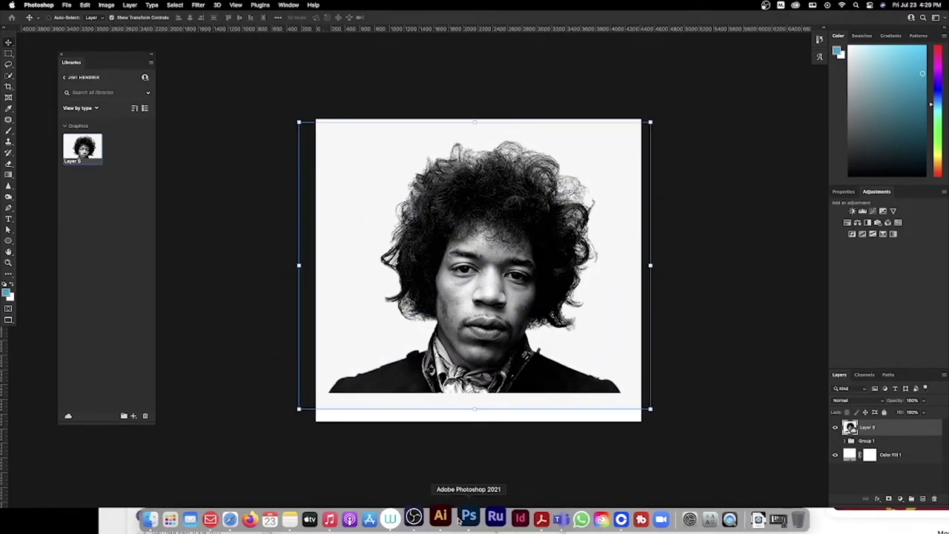
Reset the foreground and background colours to the default black and white
{"action": "key", "text": "z"}
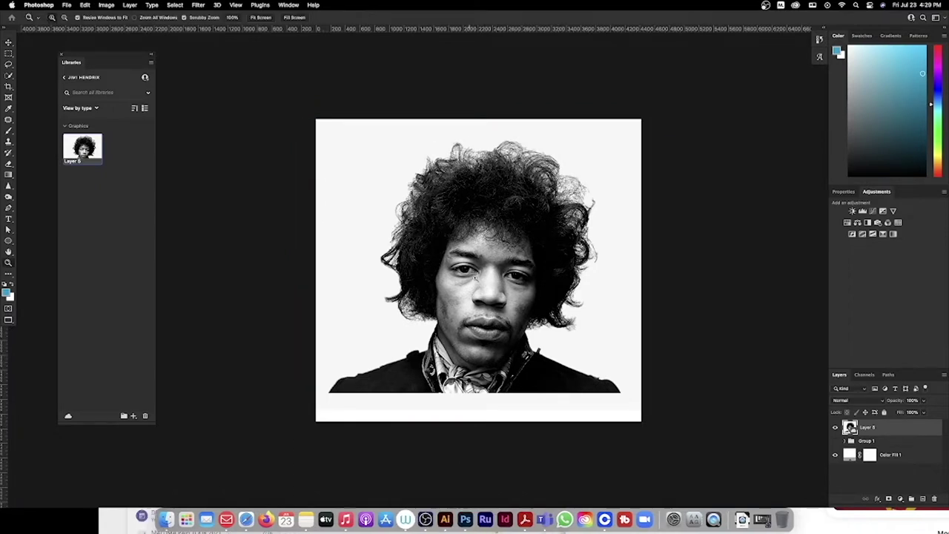
{"action": "left_click_drag", "start_coordinate": [511, 262], "coordinate": [517, 257]}
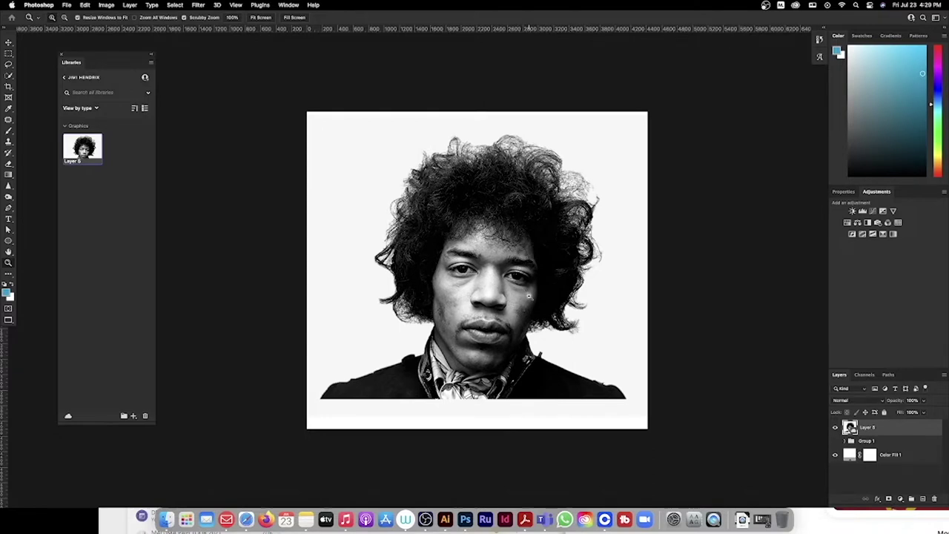
{"action": "left_click_drag", "start_coordinate": [496, 275], "coordinate": [502, 276]}
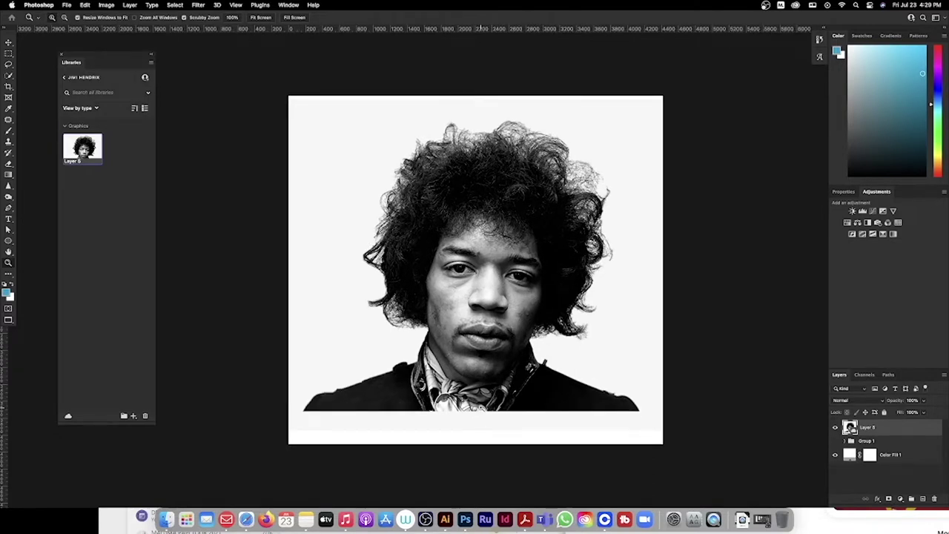
{"action": "left_click", "coordinate": [194, 4]}
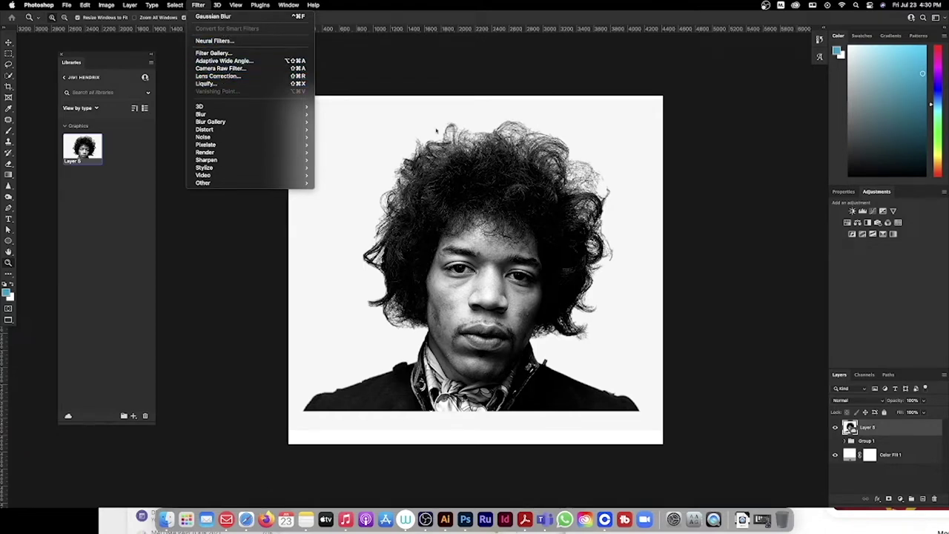
{"action": "key", "text": "Escape"}
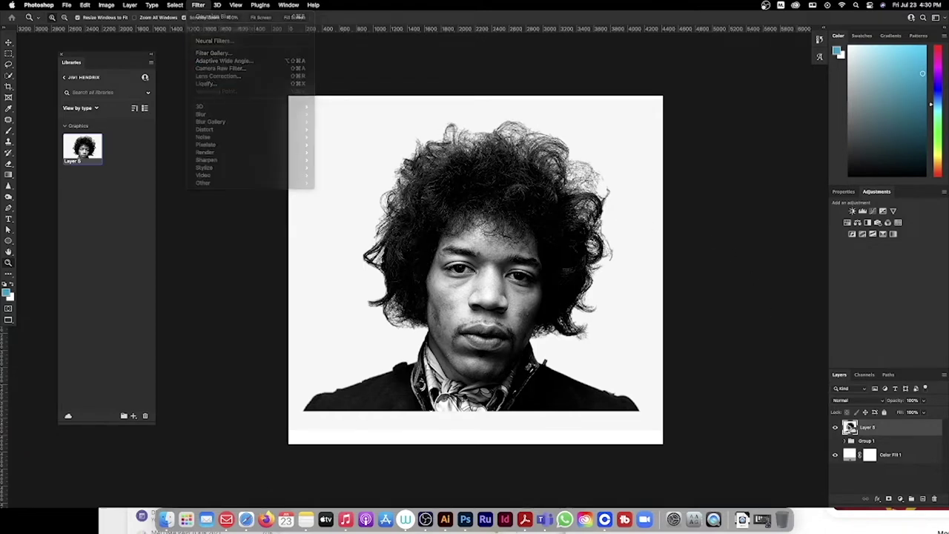
{"action": "key", "text": "d"}
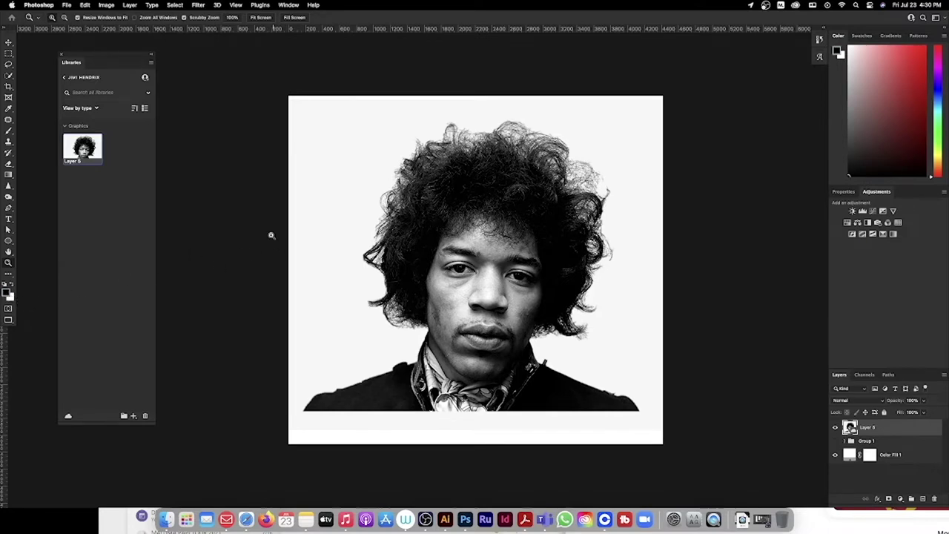
Open the Filter Gallery for the portrait layer and expand the Sketch filter category
{"action": "left_click", "coordinate": [262, 4]}
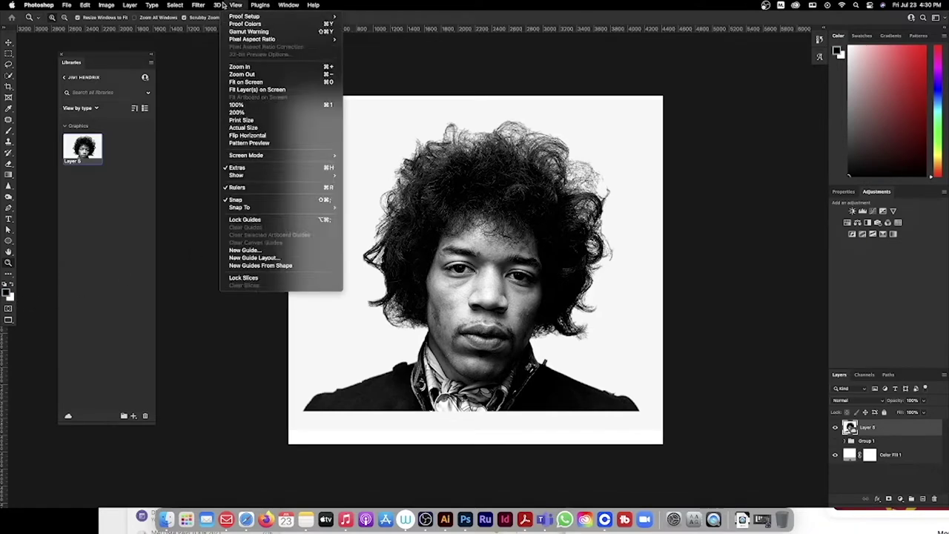
{"action": "mouse_move", "coordinate": [203, 5]}
{"action": "left_click", "coordinate": [214, 53]}
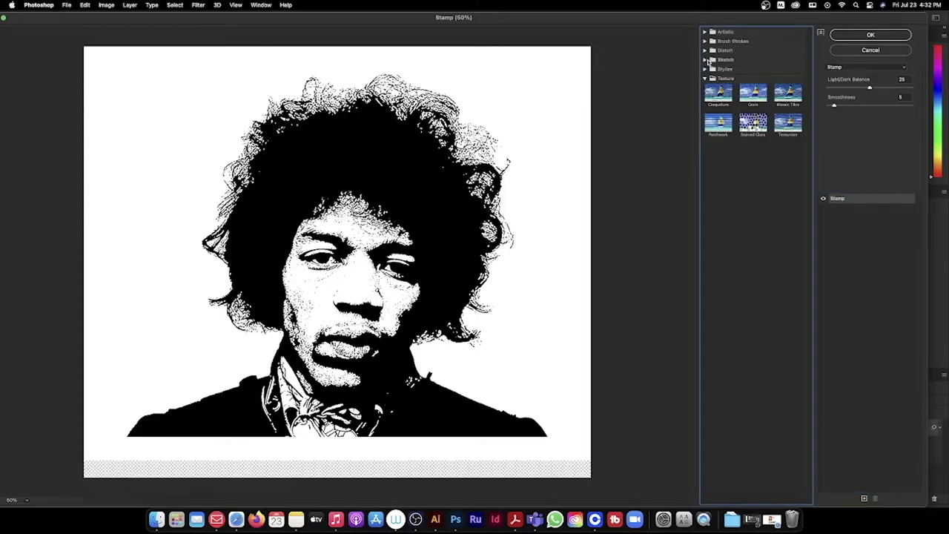
{"action": "left_click", "coordinate": [707, 60]}
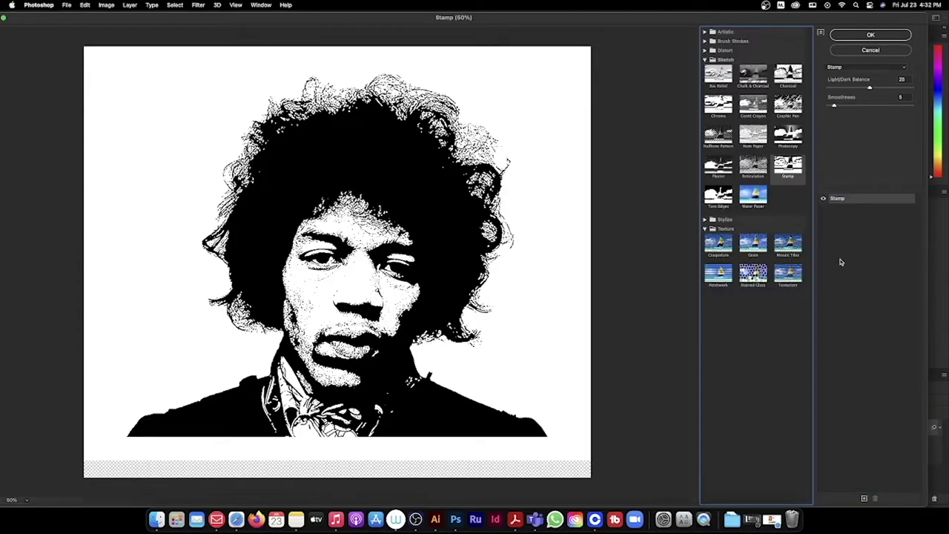
Add a second effect layer, change the lower Stamp effect to Grain, and set its intensity to 23 and contrast to 59
{"action": "left_click", "coordinate": [865, 499]}
{"action": "left_click", "coordinate": [841, 209]}
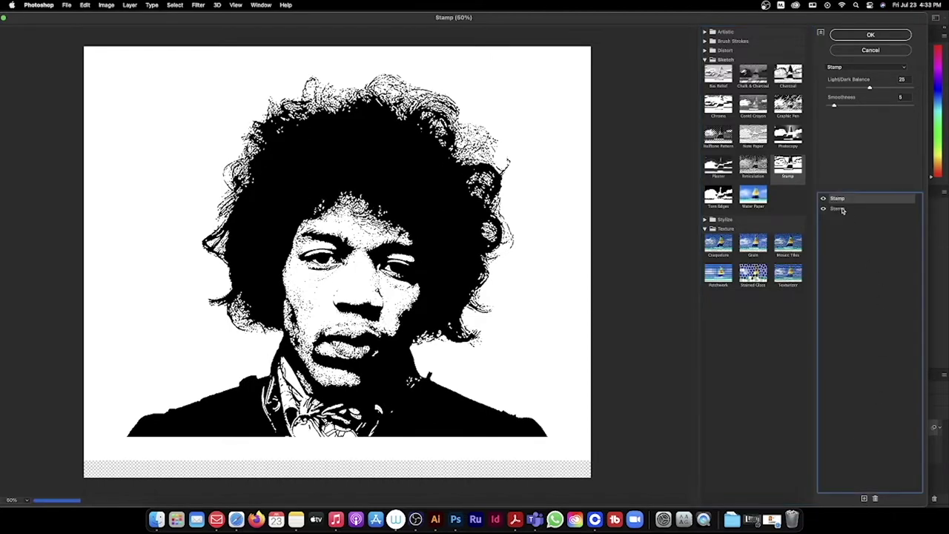
{"action": "left_click", "coordinate": [849, 67]}
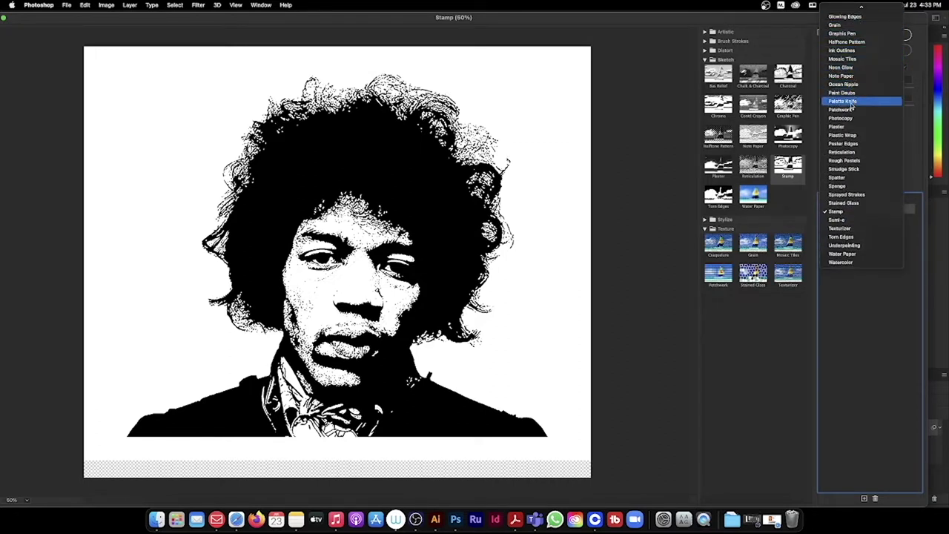
{"action": "left_click", "coordinate": [846, 28]}
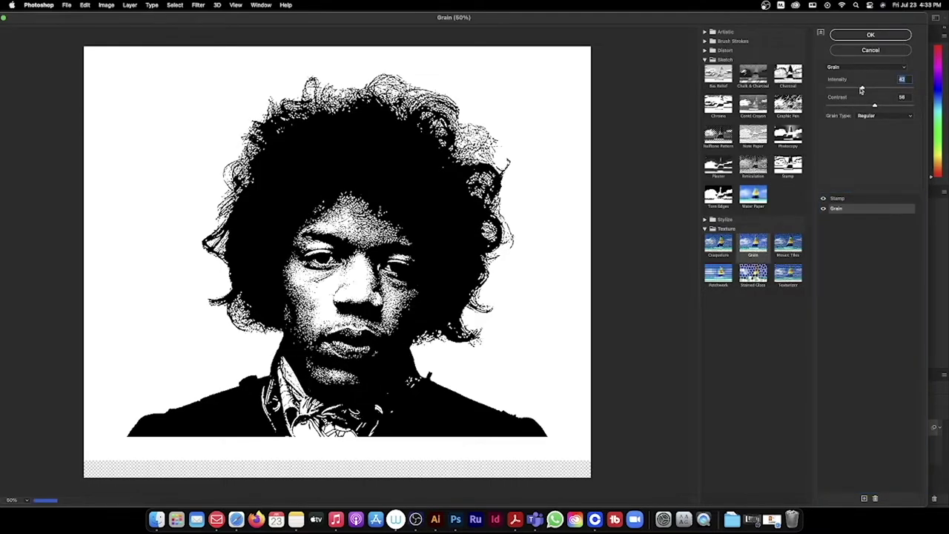
{"action": "left_click_drag", "start_coordinate": [861, 90], "coordinate": [849, 88]}
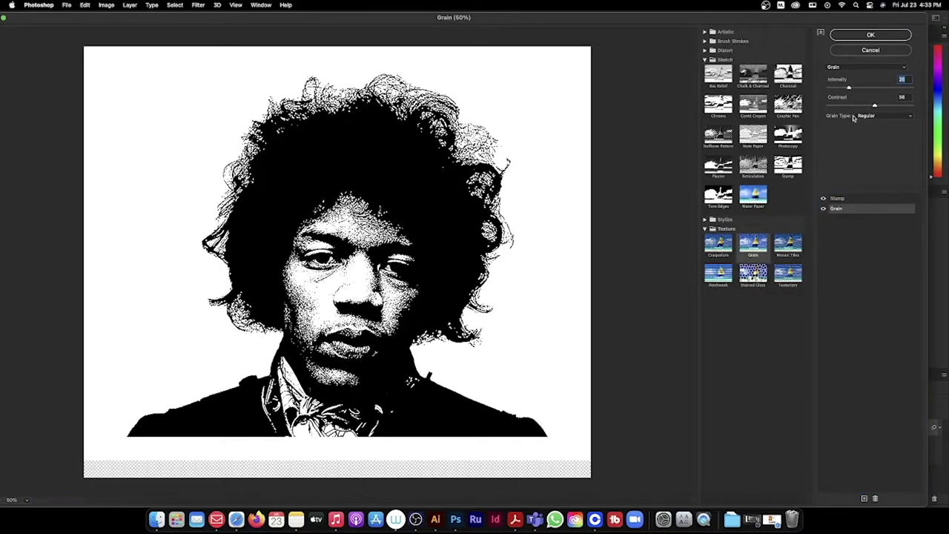
{"action": "left_click_drag", "start_coordinate": [874, 106], "coordinate": [873, 106]}
{"action": "left_click_drag", "start_coordinate": [849, 88], "coordinate": [846, 88]}
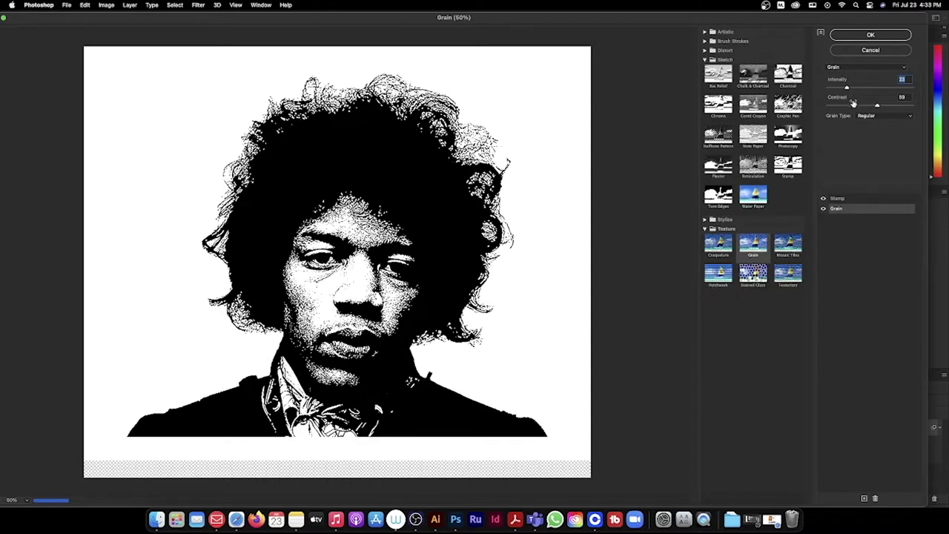
Set the Stamp effect's light/dark balance to 27 and its smoothness to 20
{"action": "left_click", "coordinate": [850, 199]}
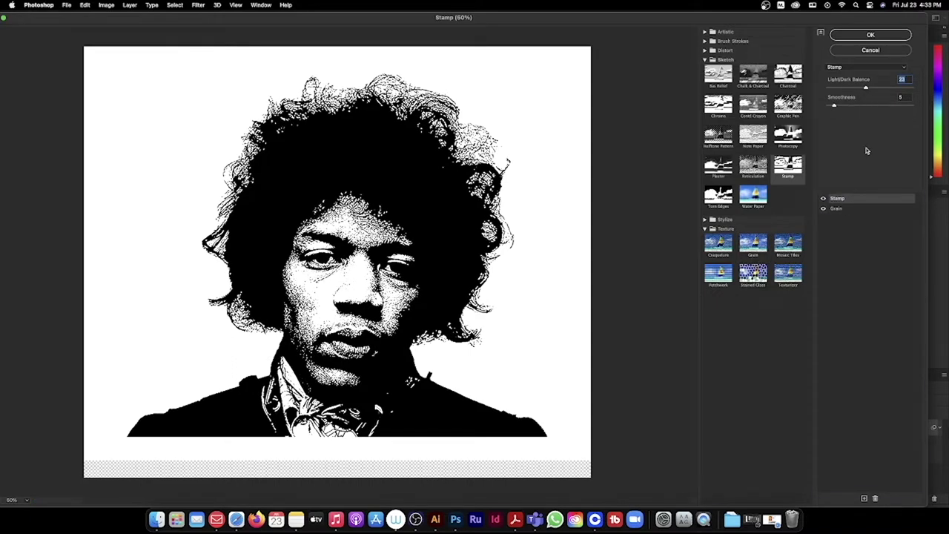
{"action": "mouse_move", "coordinate": [865, 89]}
{"action": "left_mouse_down"}
{"action": "mouse_move", "coordinate": [875, 89]}
{"action": "mouse_move", "coordinate": [840, 106]}
{"action": "mouse_move", "coordinate": [856, 106]}
{"action": "left_mouse_up"}
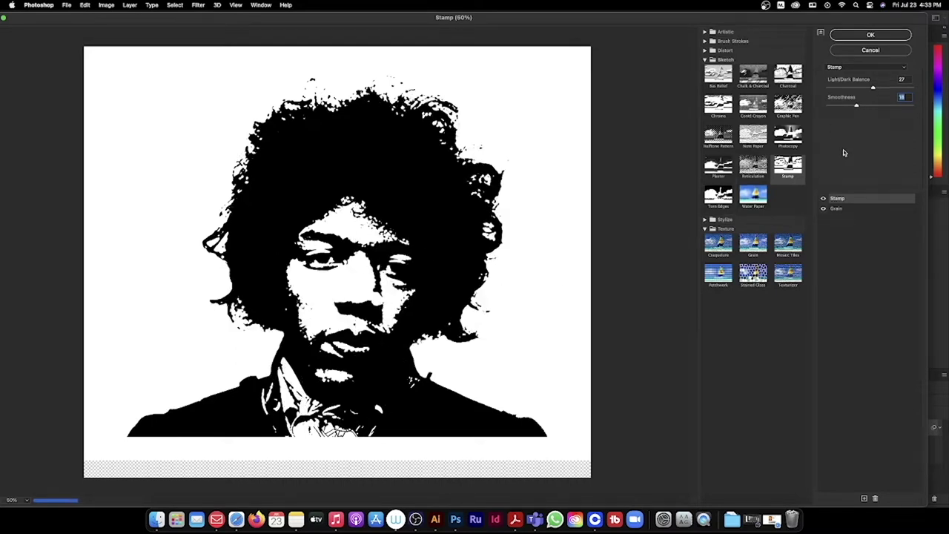
{"action": "left_click_drag", "start_coordinate": [857, 106], "coordinate": [836, 106]}
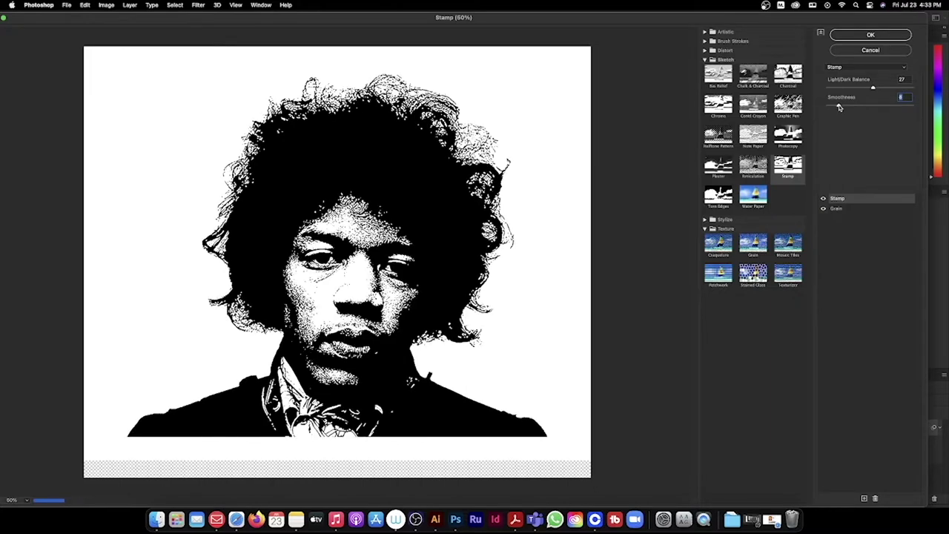
{"action": "left_click_drag", "start_coordinate": [839, 109], "coordinate": [861, 108]}
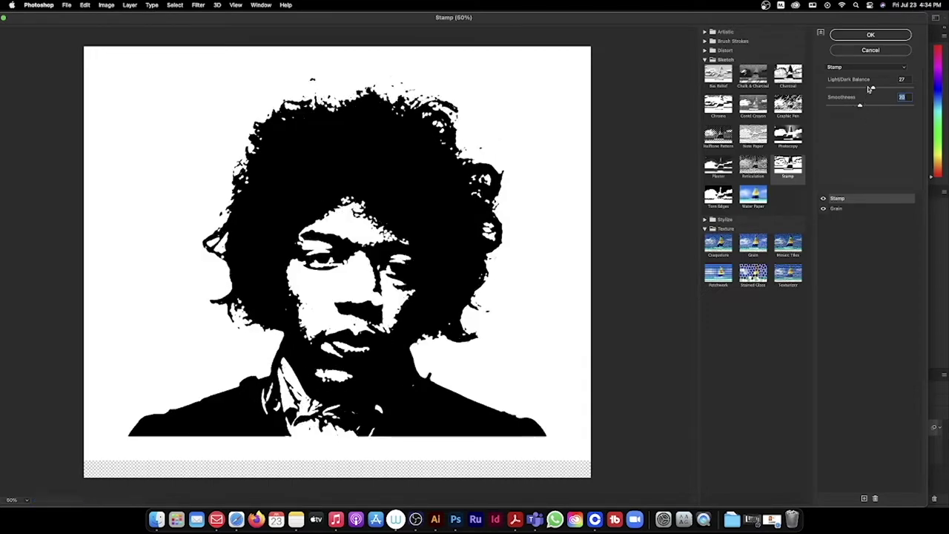
Set Grain's intensity to 26 and contrast to 67, set Stamp's light/dark balance to 20, and apply the Filter Gallery effects
{"action": "left_click", "coordinate": [837, 209]}
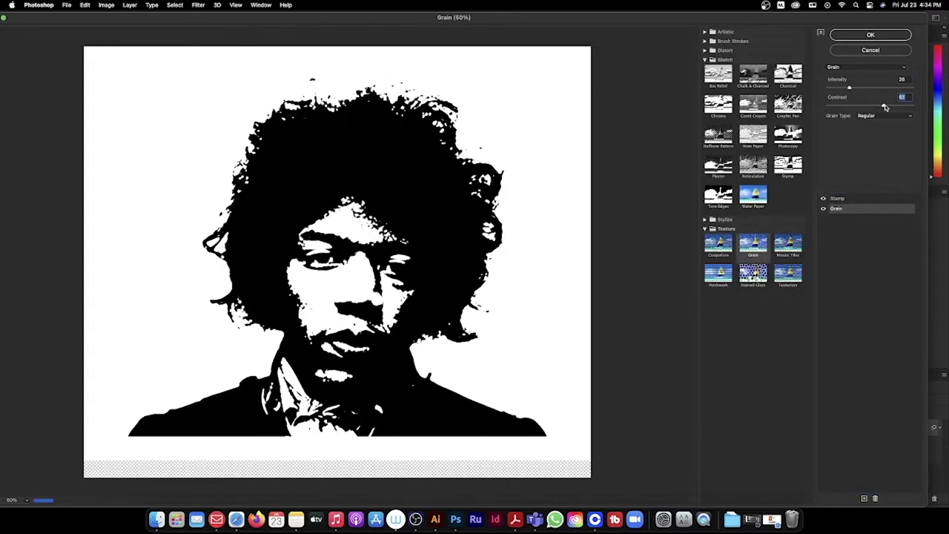
{"action": "left_click", "coordinate": [837, 198]}
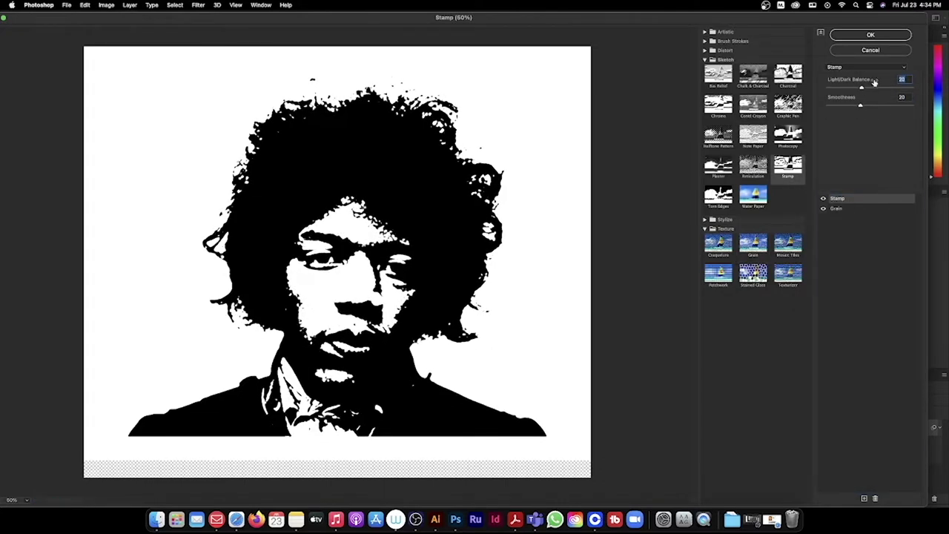
{"action": "left_click", "coordinate": [880, 35]}
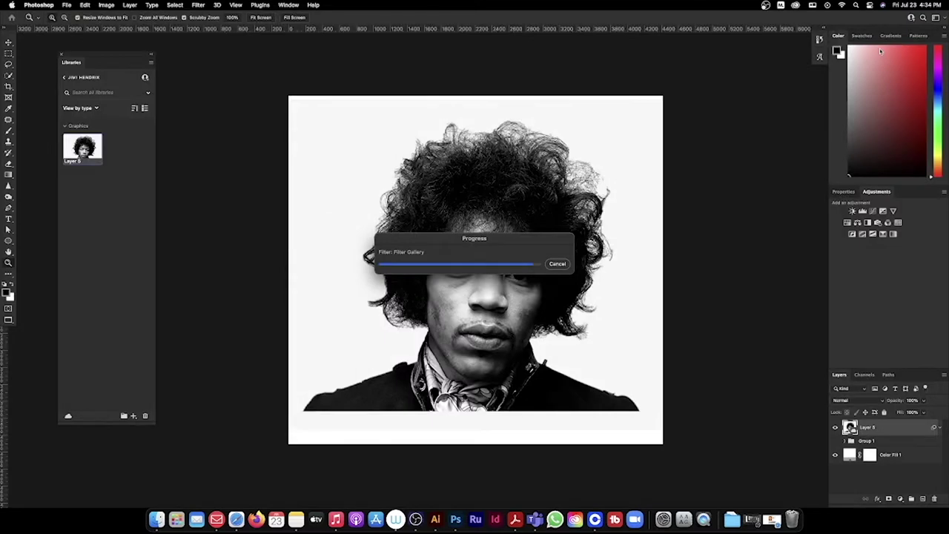
Examine the stamped portrait as a whole and up close, checking the edges of the hair and face
{"action": "left_click_drag", "start_coordinate": [531, 294], "coordinate": [535, 320]}
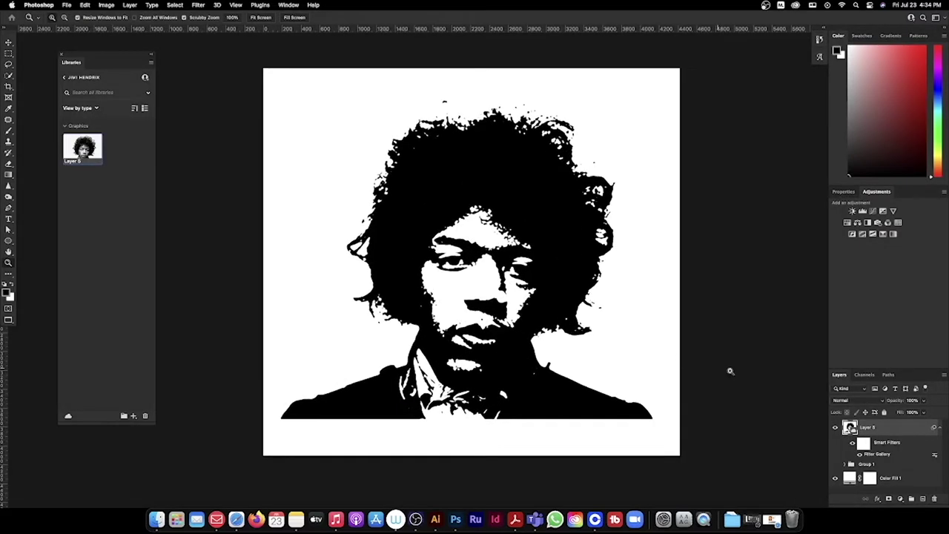
{"action": "left_click_drag", "start_coordinate": [509, 278], "coordinate": [505, 281]}
{"action": "mouse_move", "coordinate": [557, 314]}
{"action": "left_mouse_down"}
{"action": "mouse_move", "coordinate": [535, 319]}
{"action": "mouse_move", "coordinate": [553, 326]}
{"action": "left_mouse_up"}
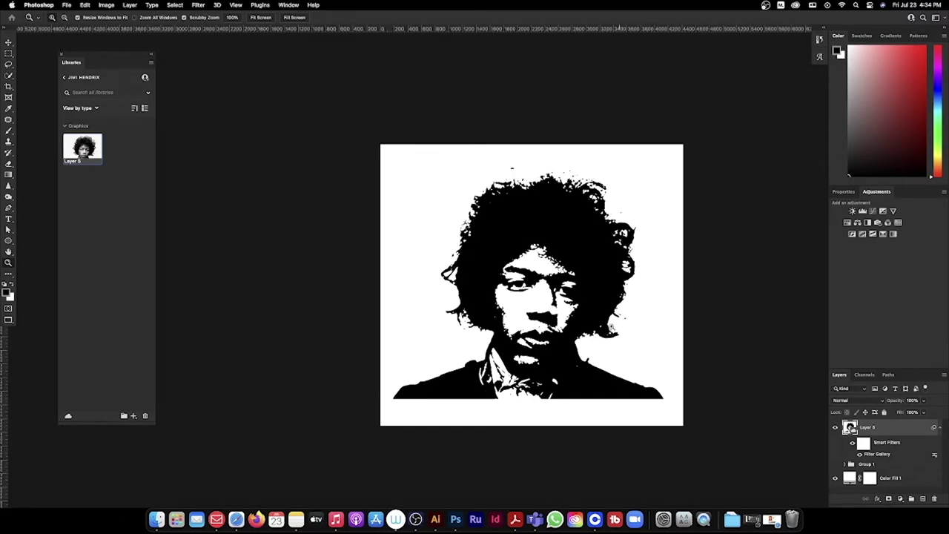
{"action": "left_click_drag", "start_coordinate": [568, 256], "coordinate": [569, 277]}
{"action": "left_click_drag", "start_coordinate": [429, 270], "coordinate": [388, 269]}
{"action": "left_click_drag", "start_coordinate": [548, 349], "coordinate": [510, 342]}
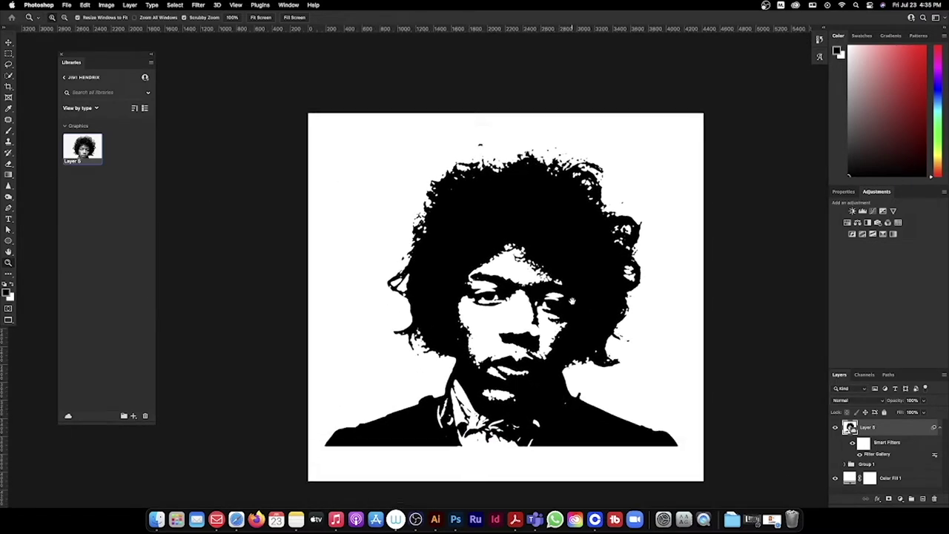
{"action": "left_click_drag", "start_coordinate": [561, 300], "coordinate": [590, 302]}
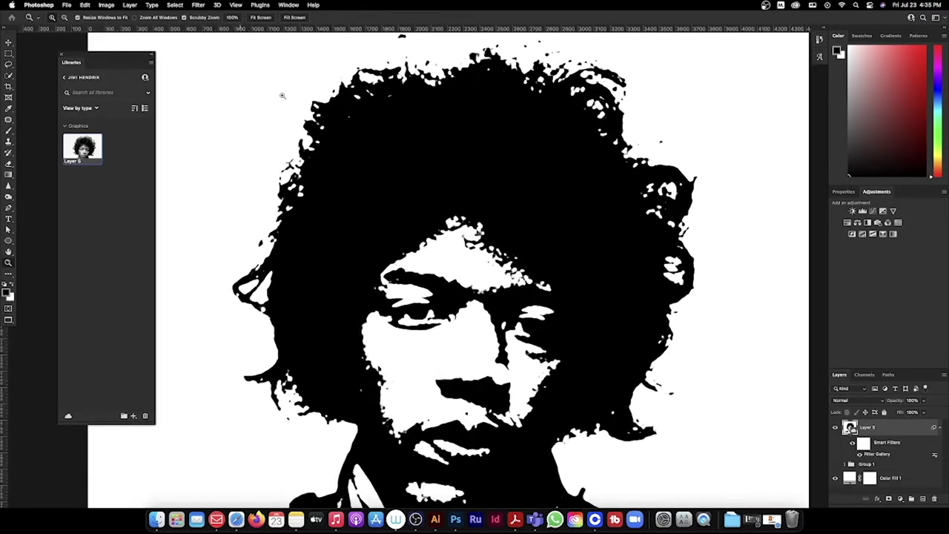
{"action": "left_click_drag", "start_coordinate": [398, 247], "coordinate": [422, 243]}
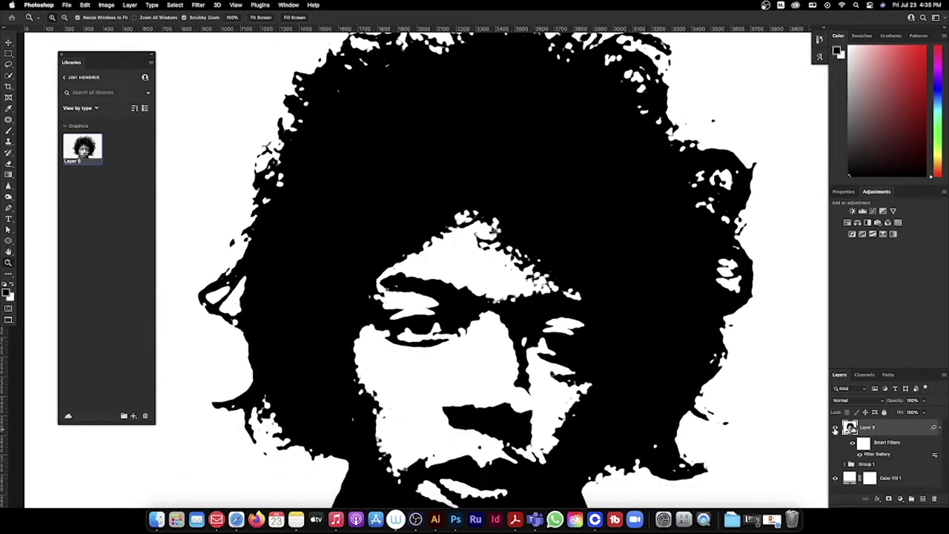
Apply a Gaussian Blur with a 7.8-pixel radius to the stamped portrait layer
{"action": "left_click", "coordinate": [198, 5]}
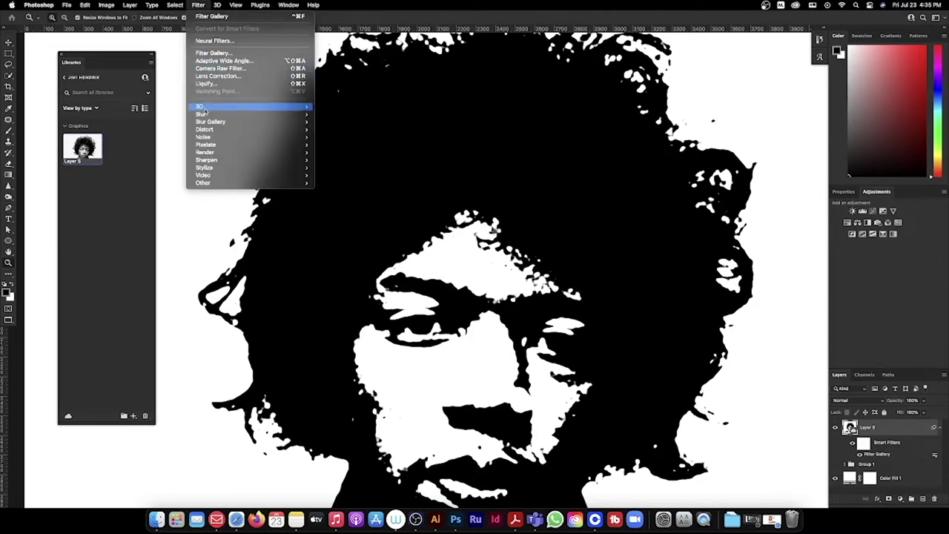
{"action": "mouse_move", "coordinate": [208, 115]}
{"action": "left_click", "coordinate": [377, 145]}
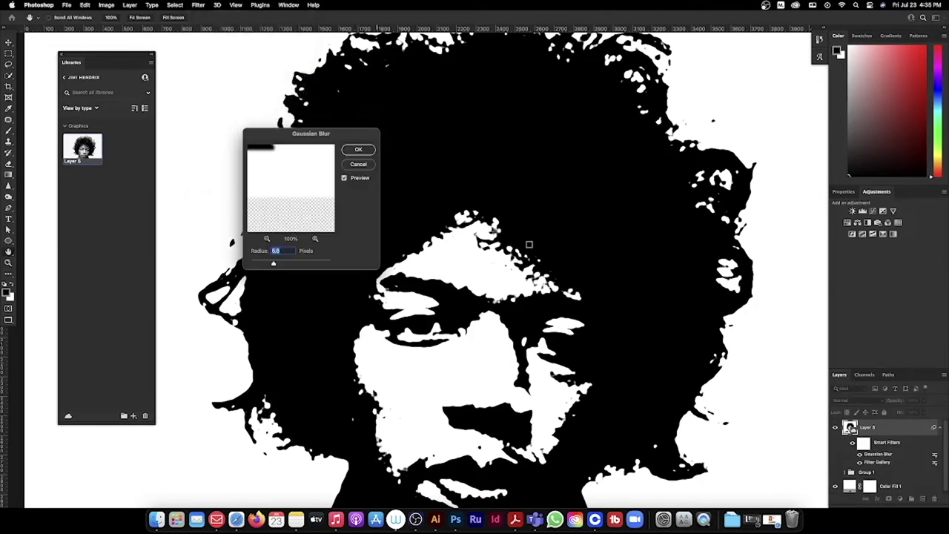
{"action": "left_click_drag", "start_coordinate": [272, 264], "coordinate": [279, 264]}
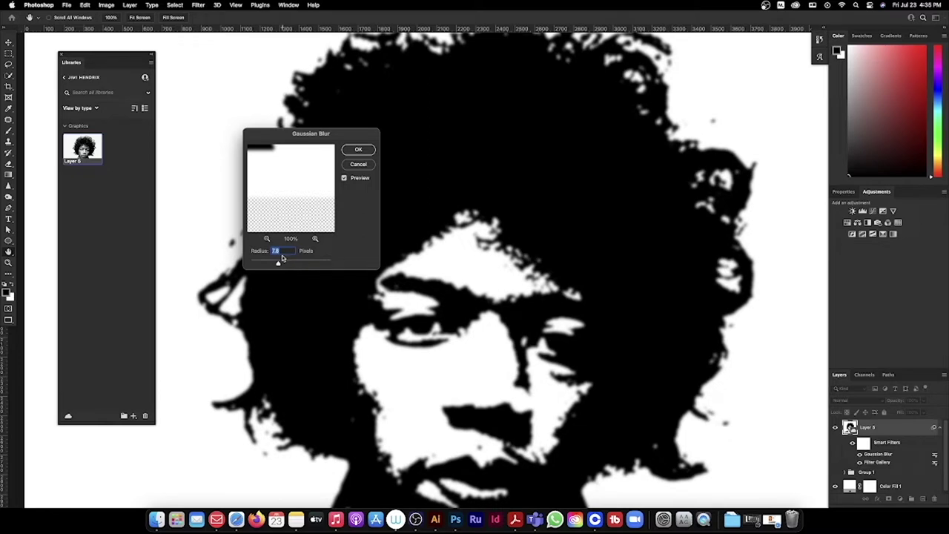
{"action": "left_click", "coordinate": [358, 149]}
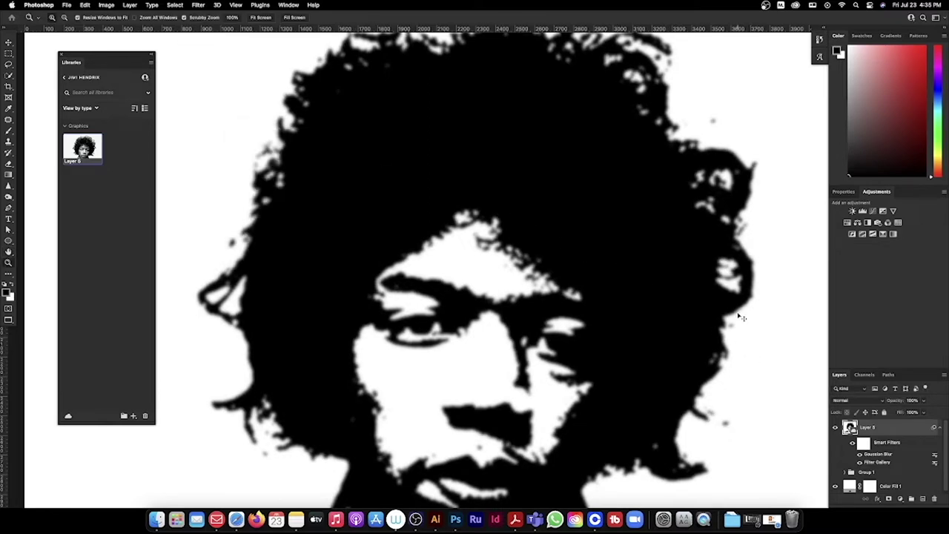
Apply Levels to the blurred portrait with the black input at 84 and the white input at 99
{"action": "key", "text": "super+l"}
{"action": "left_click_drag", "start_coordinate": [630, 151], "coordinate": [695, 160]}
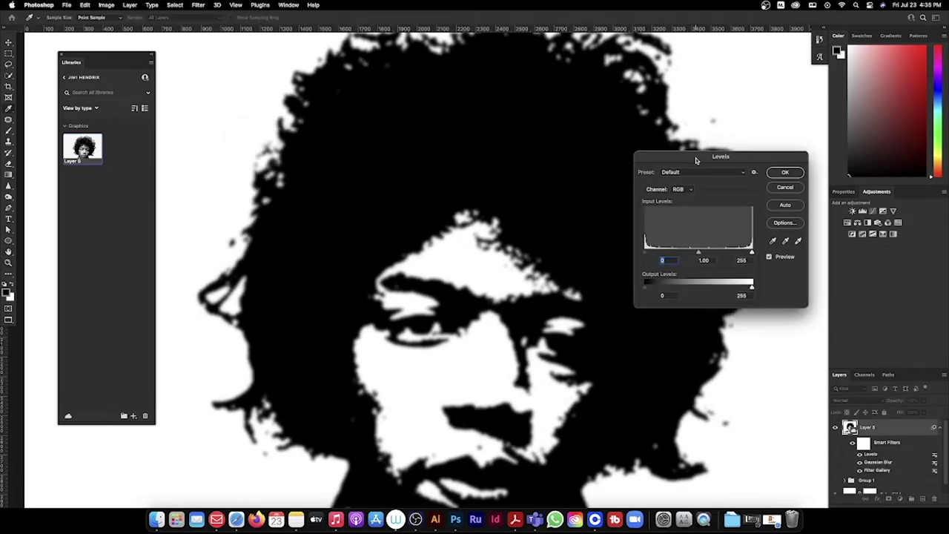
{"action": "left_click_drag", "start_coordinate": [649, 252], "coordinate": [682, 255]}
{"action": "left_click_drag", "start_coordinate": [751, 252], "coordinate": [687, 253]}
{"action": "left_click_drag", "start_coordinate": [676, 253], "coordinate": [680, 252]}
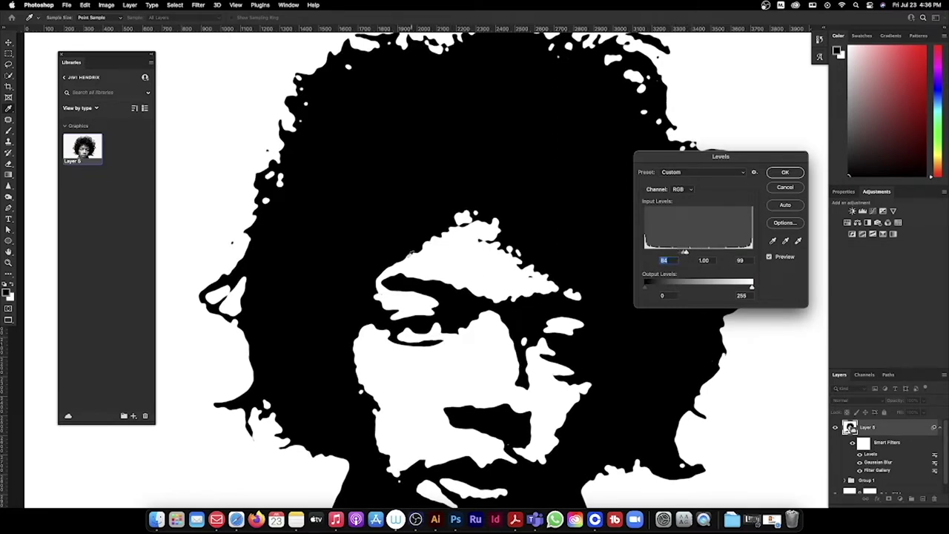
{"action": "left_click", "coordinate": [785, 172]}
{"action": "key", "text": "super+minus"}
{"action": "key", "text": "super+minus"}
{"action": "mouse_move", "coordinate": [510, 323]}
{"action": "left_mouse_down"}
{"action": "mouse_move", "coordinate": [585, 326]}
{"action": "mouse_move", "coordinate": [490, 341]}
{"action": "mouse_move", "coordinate": [553, 362]}
{"action": "mouse_move", "coordinate": [523, 381]}
{"action": "mouse_move", "coordinate": [561, 356]}
{"action": "mouse_move", "coordinate": [542, 328]}
{"action": "mouse_move", "coordinate": [524, 327]}
{"action": "left_mouse_up"}
{"action": "key", "text": "v"}
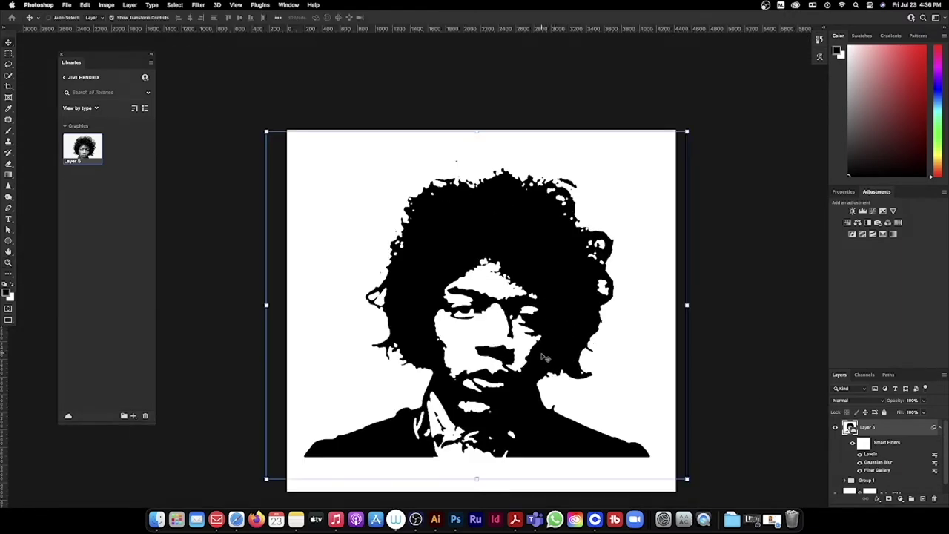
Switch to Illustrator and place sillos.psd as a linked image spanning the width of the artboard
{"action": "left_click", "coordinate": [435, 518]}
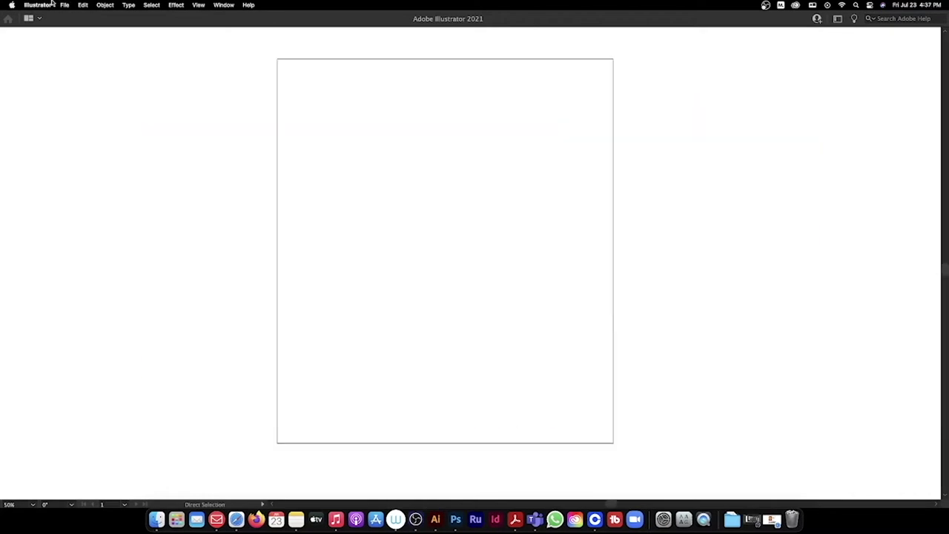
{"action": "left_click", "coordinate": [64, 5]}
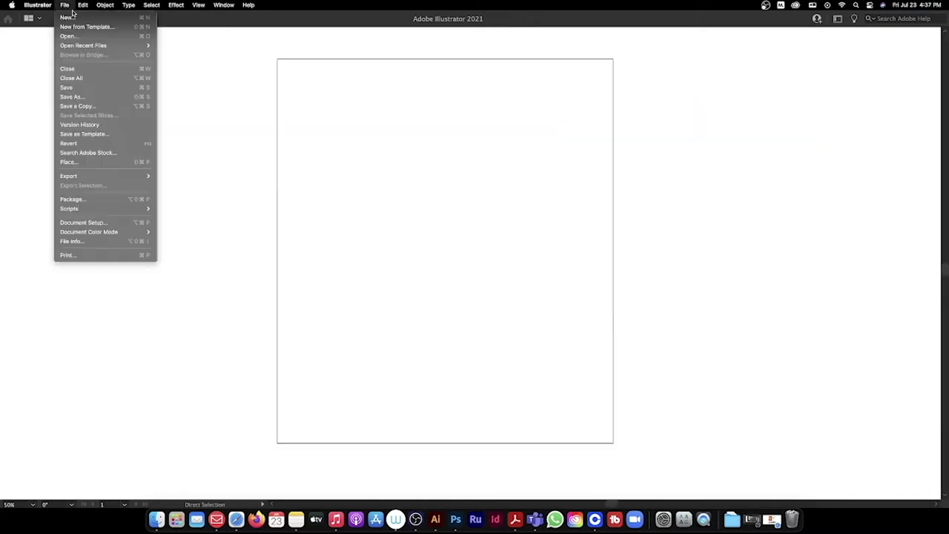
{"action": "left_click", "coordinate": [83, 161]}
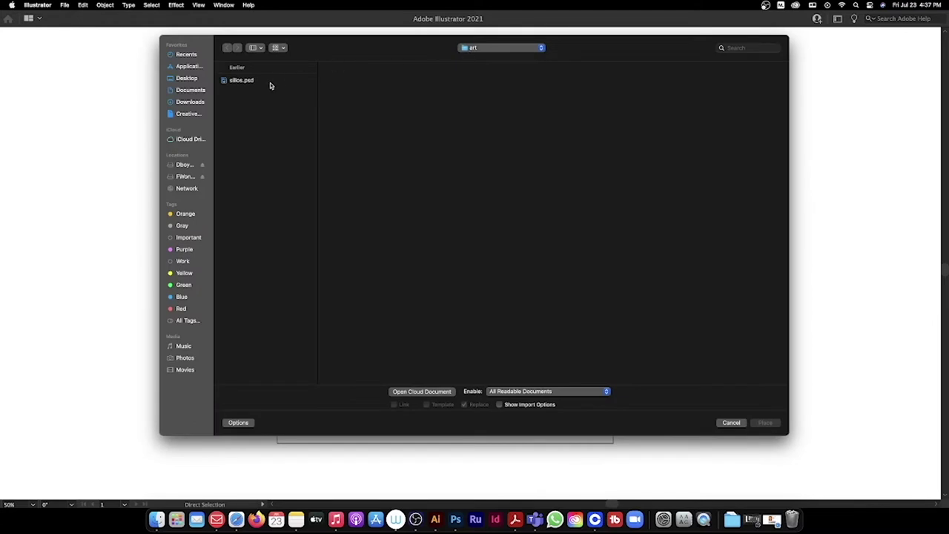
{"action": "left_click", "coordinate": [269, 80]}
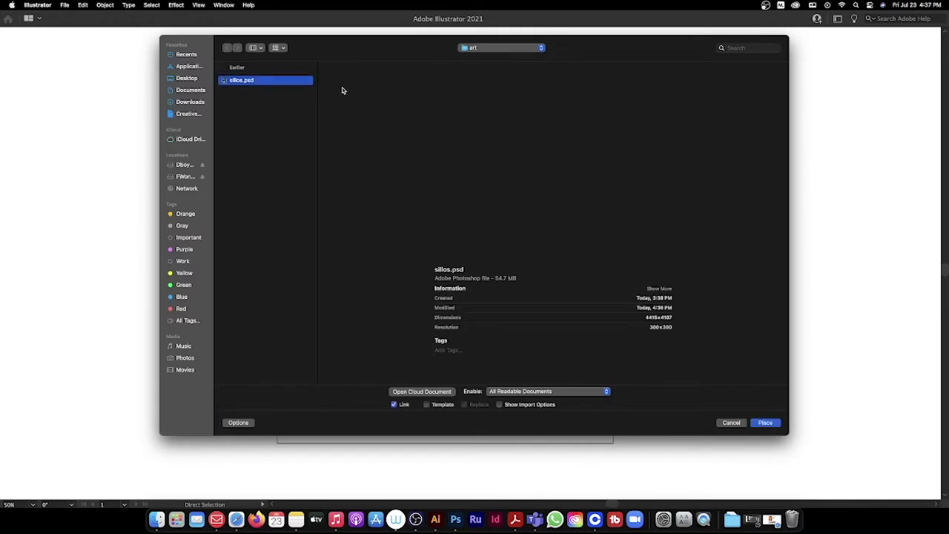
{"action": "left_click", "coordinate": [768, 422]}
{"action": "left_click_drag", "start_coordinate": [278, 59], "coordinate": [614, 402]}
{"action": "key", "text": "v"}
{"action": "left_click", "coordinate": [702, 315]}
{"action": "left_click_drag", "start_coordinate": [624, 333], "coordinate": [657, 259]}
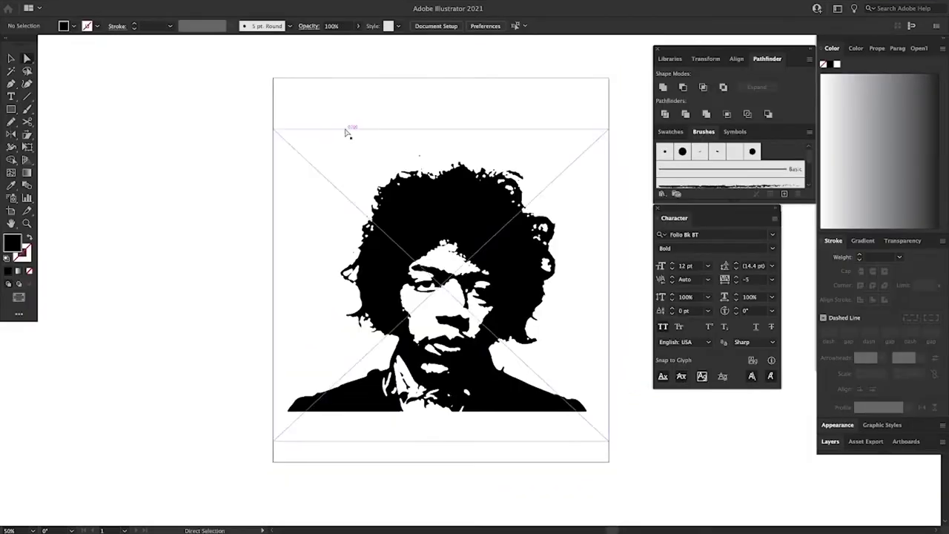
Image-trace the placed portrait in black and white with the default preset, and expand it into vector paths
{"action": "left_click", "coordinate": [361, 96]}
{"action": "left_click_drag", "start_coordinate": [285, 73], "coordinate": [335, 181]}
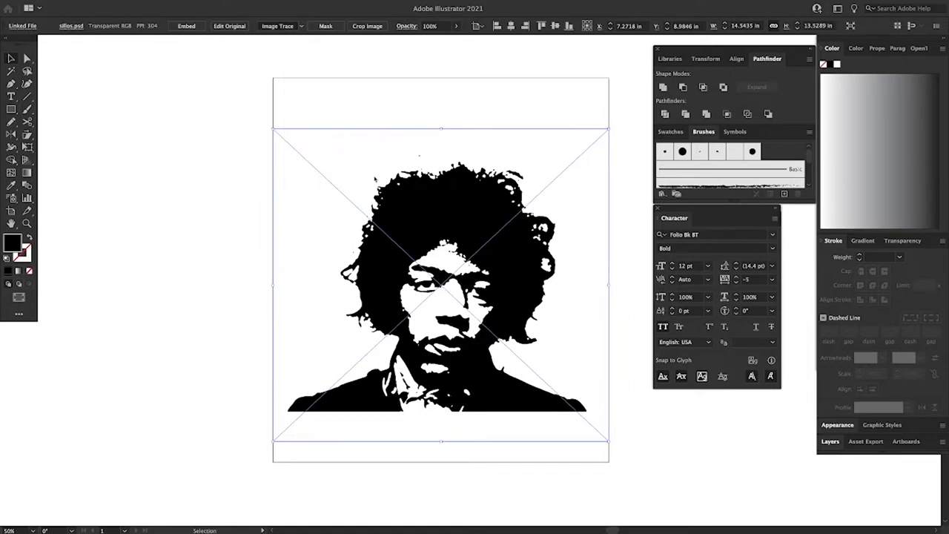
{"action": "left_click", "coordinate": [146, 27]}
{"action": "left_click", "coordinate": [145, 27]}
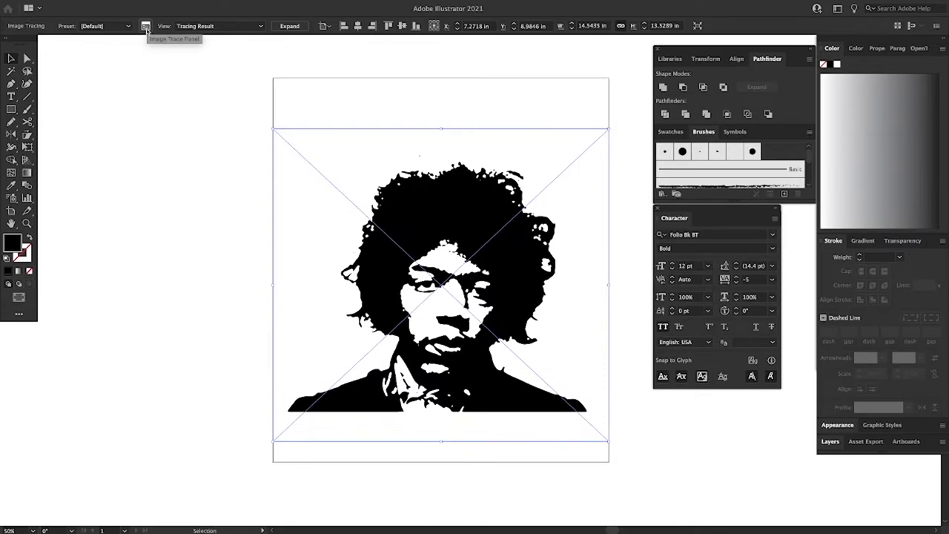
{"action": "left_click", "coordinate": [145, 26]}
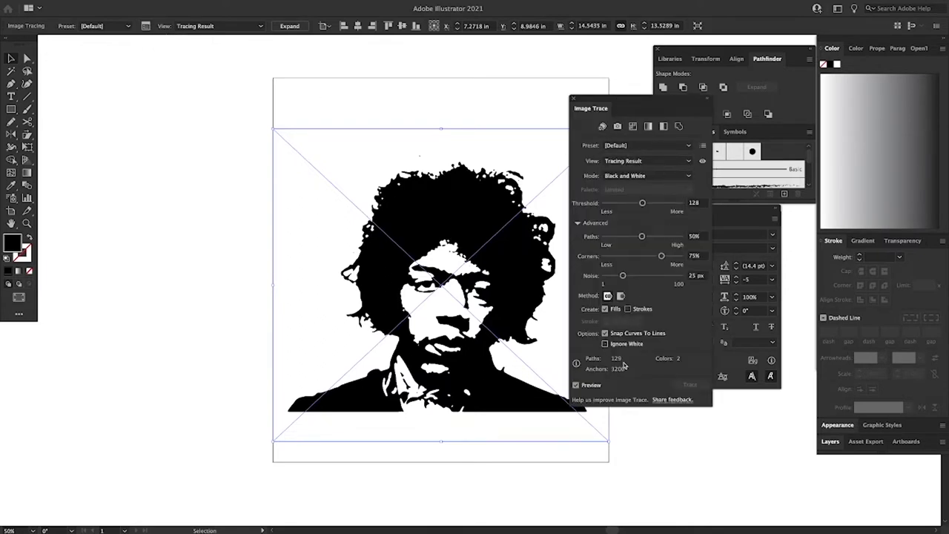
{"action": "left_click", "coordinate": [289, 27]}
{"action": "left_click", "coordinate": [574, 97]}
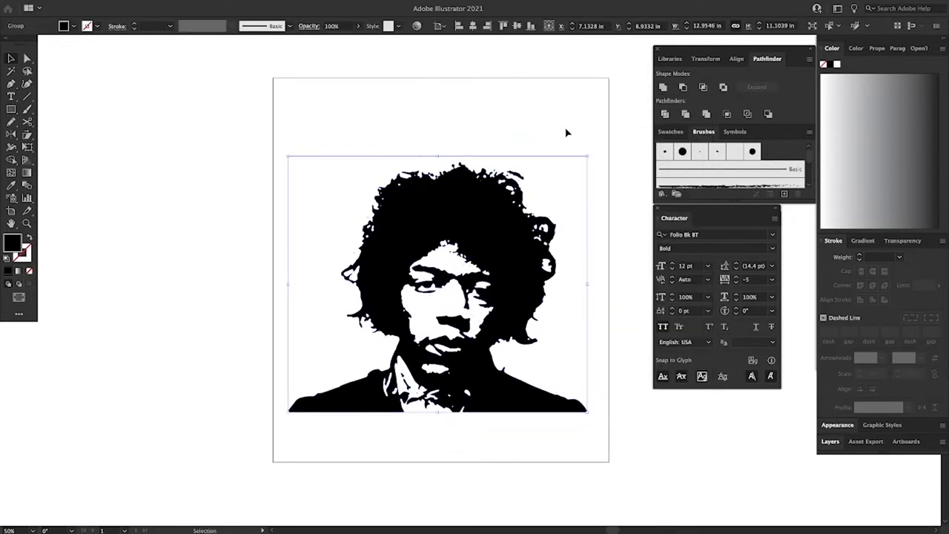
Check the traced portrait's transparency with a grey rectangle sent behind it, and delete that rectangle
{"action": "key", "text": "m"}
{"action": "key", "text": "ctrl+shift+a"}
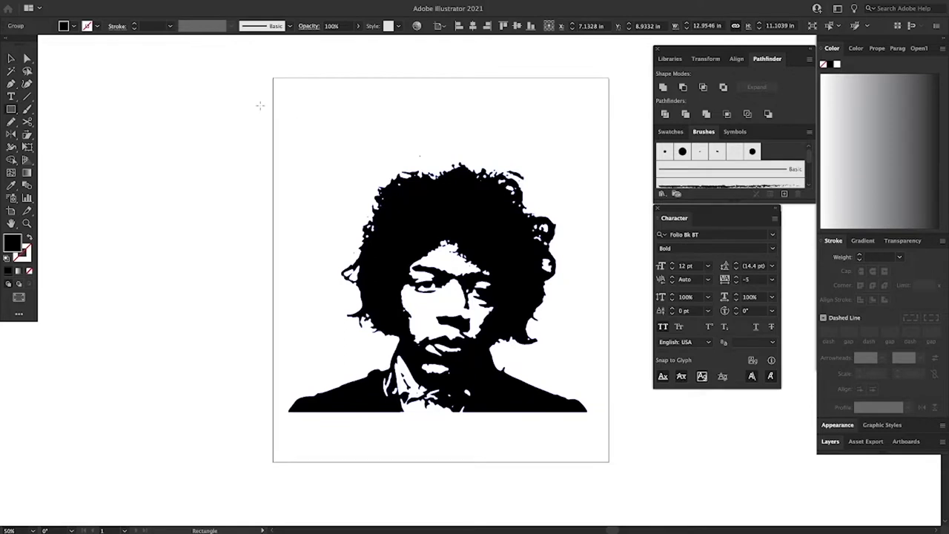
{"action": "left_click_drag", "start_coordinate": [261, 109], "coordinate": [465, 269]}
{"action": "double_click", "coordinate": [12, 242]}
{"action": "left_click", "coordinate": [489, 196]}
{"action": "left_click", "coordinate": [675, 190]}
{"action": "key", "text": "ctrl+shift+bracketleft"}
{"action": "key", "text": "ctrl+shift+a"}
{"action": "key", "text": "a"}
{"action": "left_click_drag", "start_coordinate": [402, 140], "coordinate": [425, 193]}
{"action": "left_click_drag", "start_coordinate": [361, 198], "coordinate": [353, 136]}
{"action": "key", "text": "Delete"}
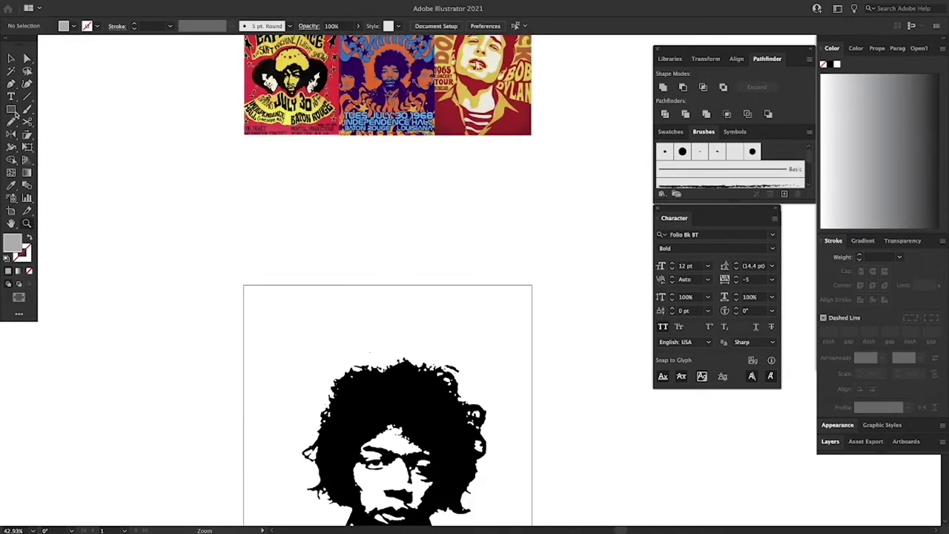
Draw a small square above the artboard, fill it with dark purple sampled from the Hendrix poster, and duplicate it into a row of four
{"action": "left_click", "coordinate": [12, 111]}
{"action": "mouse_move", "coordinate": [222, 223]}
{"action": "left_mouse_down"}
{"action": "mouse_move", "coordinate": [257, 258]}
{"action": "mouse_move", "coordinate": [278, 241]}
{"action": "left_mouse_up"}
{"action": "key", "text": "i"}
{"action": "left_click", "coordinate": [387, 70]}
{"action": "key", "text": "a"}
{"action": "key", "text": "super+d"}
{"action": "key", "text": "super+d"}
Fill the remaining three palette squares with blue, orange and yellow sampled from the reference posters
{"action": "left_click", "coordinate": [278, 240]}
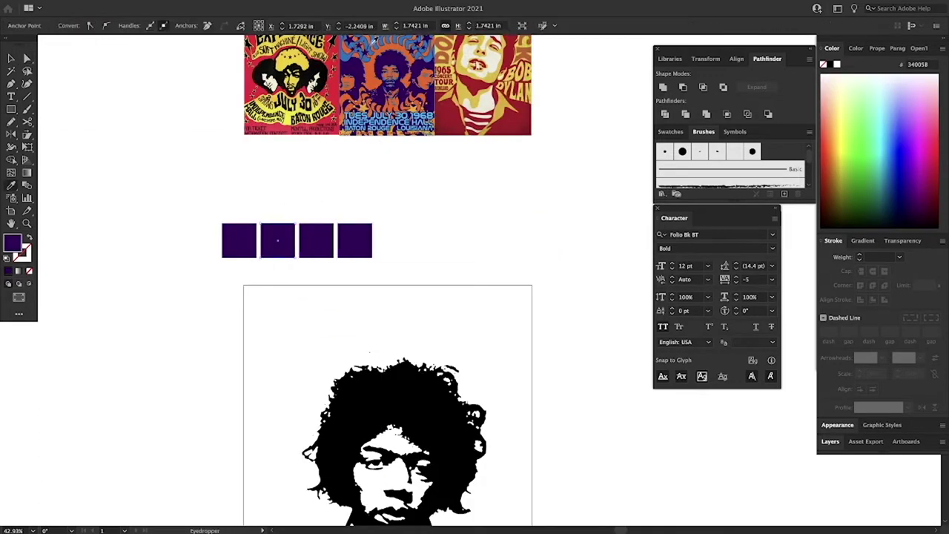
{"action": "left_click", "coordinate": [378, 117]}
{"action": "left_click", "coordinate": [322, 233]}
{"action": "key", "text": "i"}
{"action": "left_click", "coordinate": [373, 74]}
{"action": "left_click", "coordinate": [354, 235]}
{"action": "key", "text": "i"}
{"action": "left_click", "coordinate": [447, 96]}
{"action": "left_click", "coordinate": [426, 208]}
Duplicate the artboard with its portrait to the right of the original
{"action": "key", "text": "super+minus"}
{"action": "key", "text": "super+minus"}
{"action": "left_click_drag", "start_coordinate": [422, 238], "coordinate": [255, 254]}
{"action": "key", "text": "z"}
{"action": "key", "text": "v"}
{"action": "scroll", "coordinate": [255, 253], "scroll_direction": "down", "scroll_amount": 2, "text": "alt"}
{"action": "key", "text": "shift+o"}
{"action": "left_click_drag", "start_coordinate": [159, 257], "coordinate": [355, 261]}
{"action": "left_click_drag", "start_coordinate": [356, 261], "coordinate": [380, 261]}
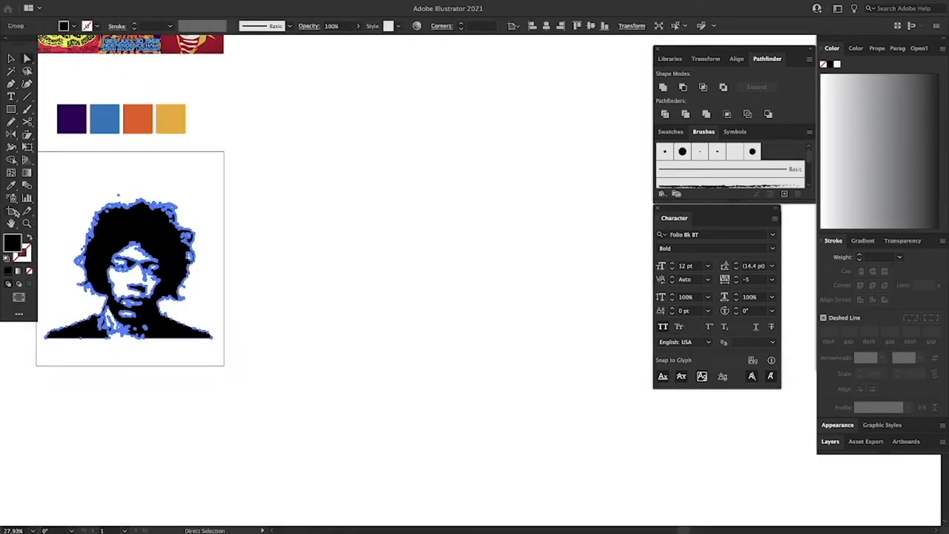
{"action": "left_click", "coordinate": [13, 212]}
{"action": "left_click_drag", "start_coordinate": [136, 257], "coordinate": [366, 256]}
Erase a straight vertical strip through the left shoulder of the duplicated portrait
{"action": "key", "text": "z"}
{"action": "scroll", "coordinate": [358, 297], "scroll_direction": "up", "scroll_amount": 3, "text": "alt"}
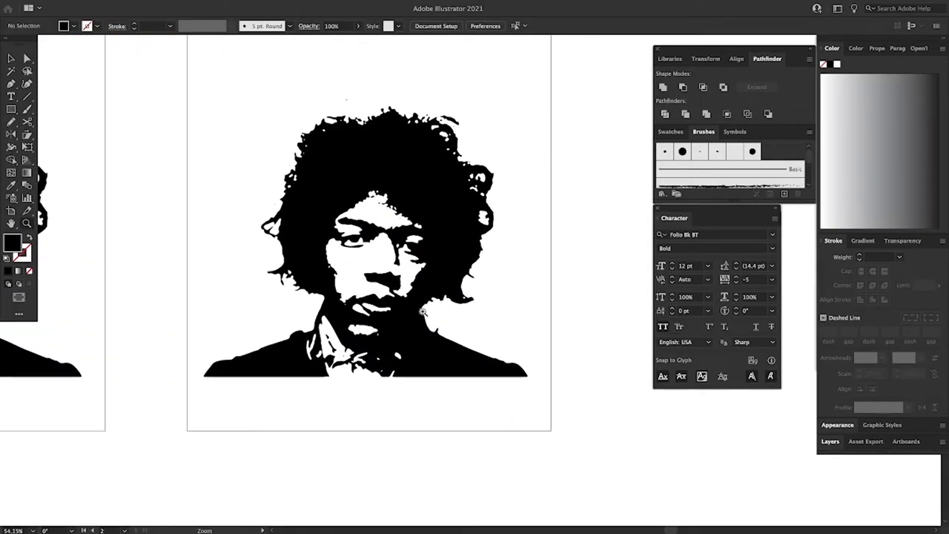
{"action": "key", "text": "v"}
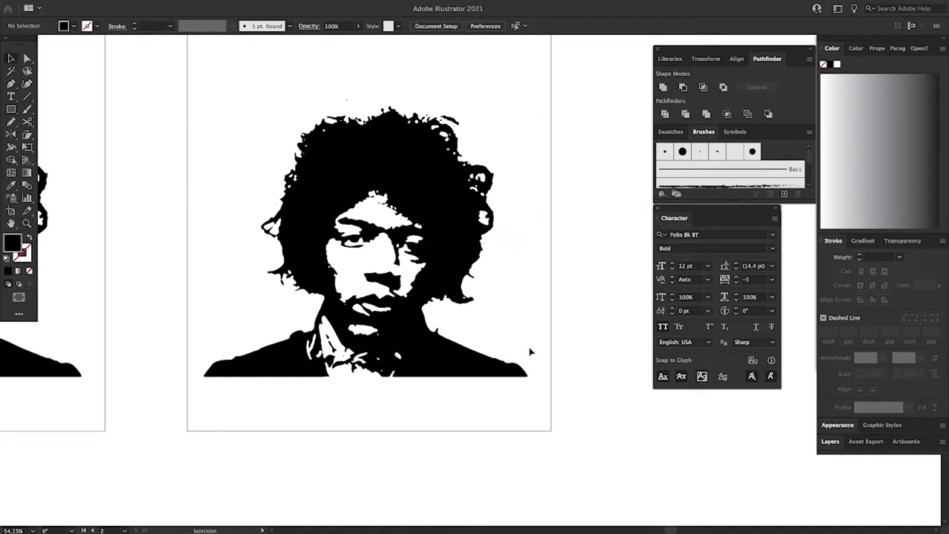
{"action": "left_click", "coordinate": [509, 374]}
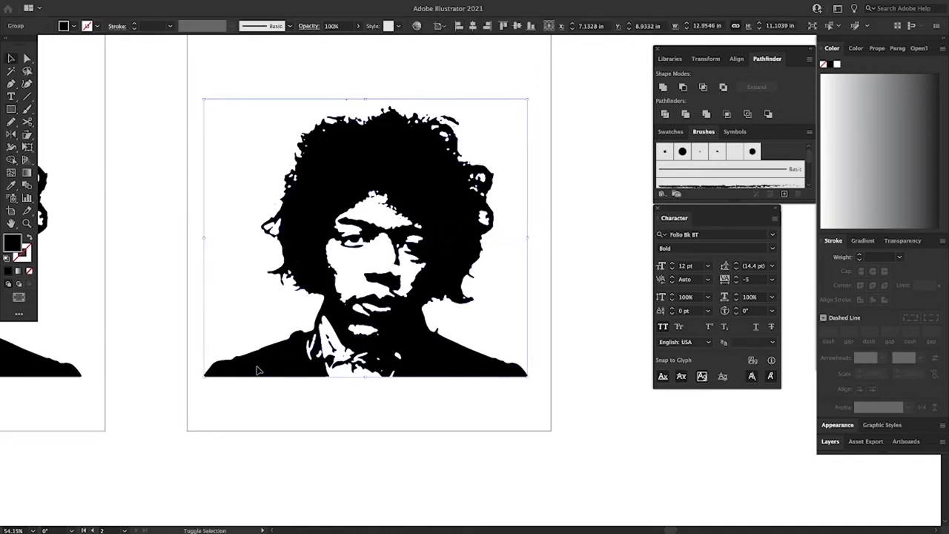
{"action": "key", "text": "shift+e"}
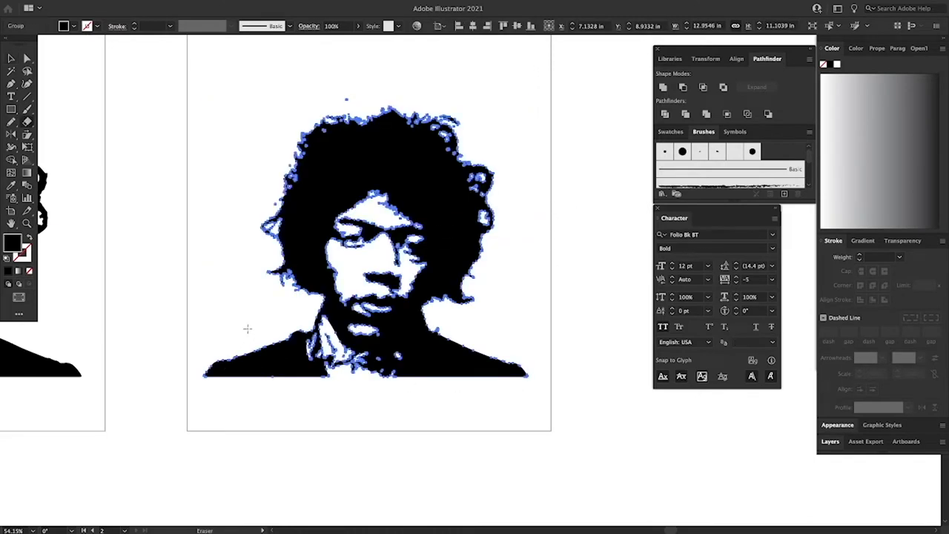
{"action": "left_click_drag", "start_coordinate": [248, 330], "coordinate": [235, 422]}
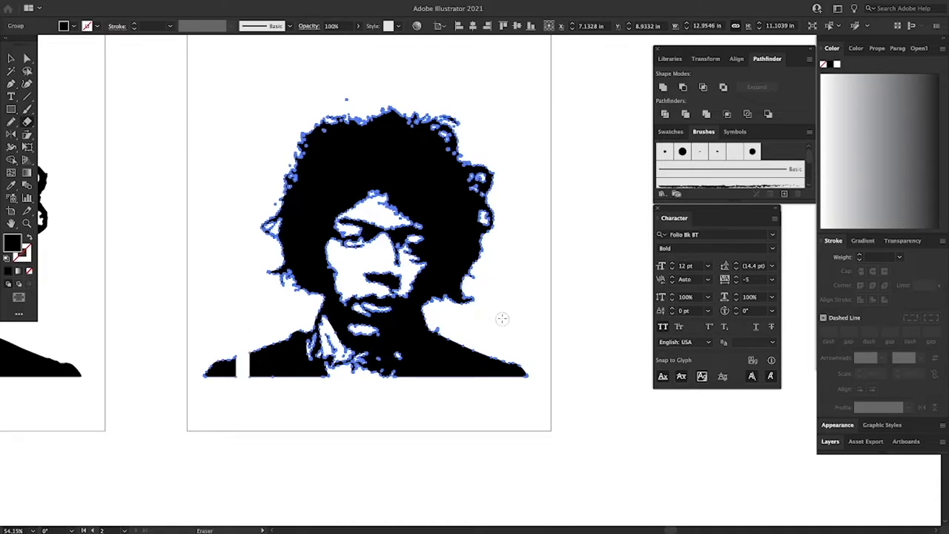
Remove the outer ends of both shoulders from the duplicated portrait so its sides are straight
{"action": "key", "text": "a"}
{"action": "mouse_move", "coordinate": [490, 313]}
{"action": "left_mouse_down"}
{"action": "mouse_move", "coordinate": [506, 422]}
{"action": "mouse_move", "coordinate": [528, 375]}
{"action": "left_mouse_up"}
{"action": "key", "text": "Delete"}
{"action": "left_click_drag", "start_coordinate": [172, 365], "coordinate": [231, 416]}
{"action": "key", "text": "Delete"}
Move the trimmed portrait slightly up and to the left within the second artboard
{"action": "key", "text": "ctrl+minus"}
{"action": "key", "text": "ctrl+minus"}
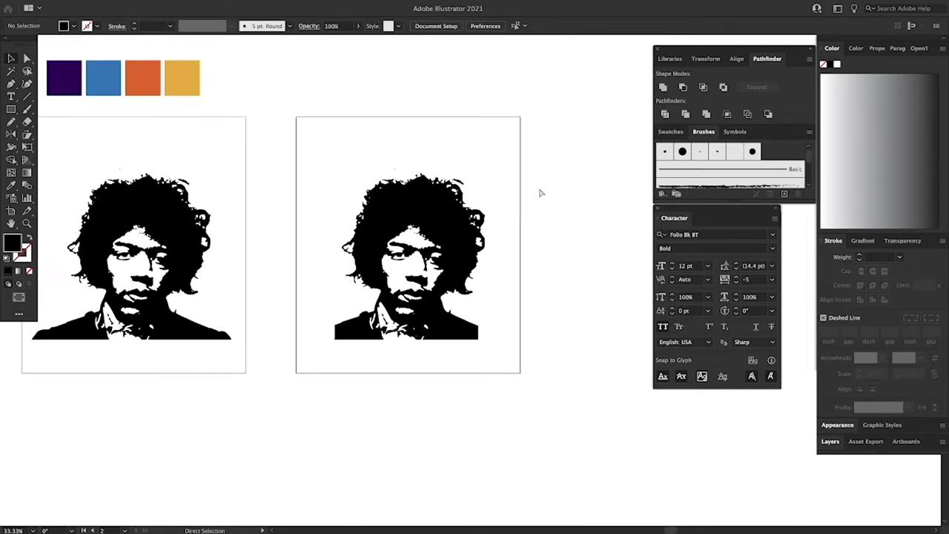
{"action": "key", "text": "ctrl+minus"}
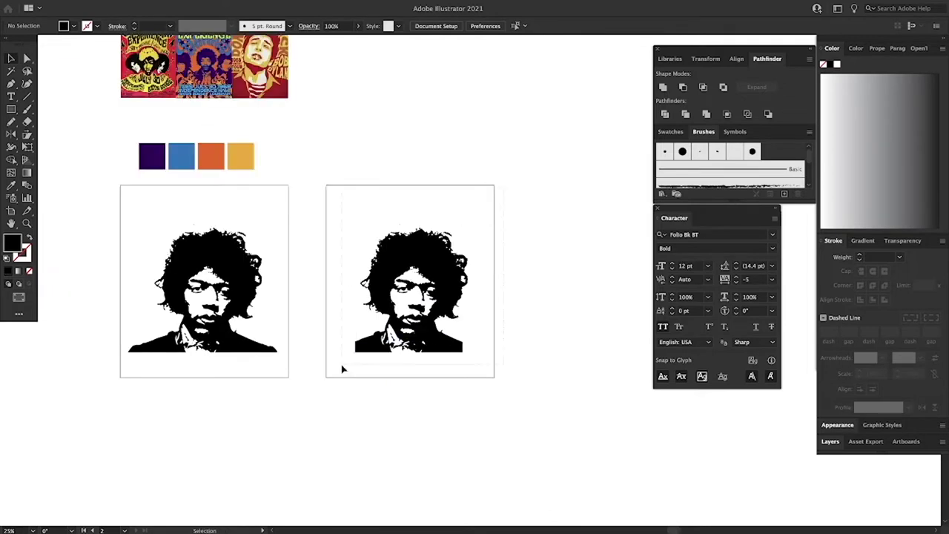
{"action": "left_click_drag", "start_coordinate": [503, 187], "coordinate": [342, 365]}
{"action": "left_click_drag", "start_coordinate": [425, 258], "coordinate": [421, 251]}
{"action": "key", "text": "ctrl+shift+a"}
{"action": "key", "text": "z"}
{"action": "left_click_drag", "start_coordinate": [413, 342], "coordinate": [413, 379]}
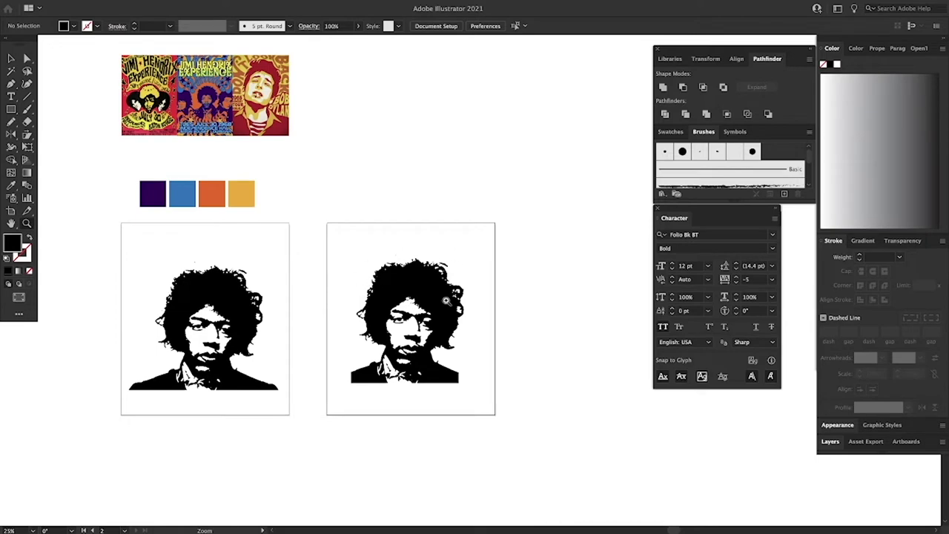
Duplicate the second artboard to the right and delete the portrait from the copy, leaving a blank third artboard
{"action": "left_click_drag", "start_coordinate": [527, 308], "coordinate": [469, 293]}
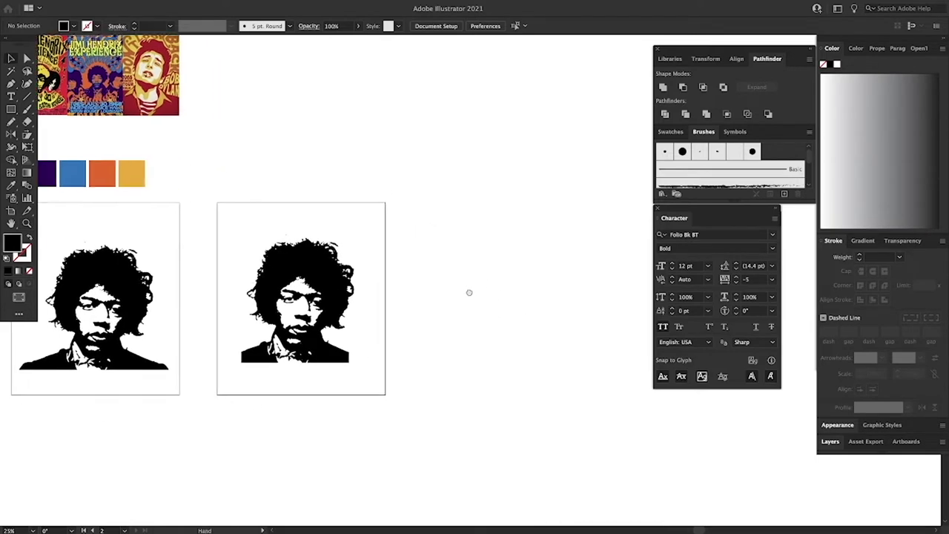
{"action": "key", "text": "shift+o"}
{"action": "left_click_drag", "start_coordinate": [292, 251], "coordinate": [501, 250]}
{"action": "key", "text": "a"}
{"action": "left_click_drag", "start_coordinate": [532, 178], "coordinate": [296, 404]}
{"action": "key", "text": "v"}
{"action": "key", "text": "Delete"}
Add the word JIMI on the blank third artboard and set it in Arnold Böcklin Std
{"action": "key", "text": "h"}
{"action": "scroll", "coordinate": [452, 275], "scroll_direction": "down", "scroll_amount": 3}
{"action": "scroll", "coordinate": [458, 271], "scroll_direction": "up", "scroll_amount": 2}
{"action": "left_click_drag", "start_coordinate": [458, 271], "coordinate": [426, 310]}
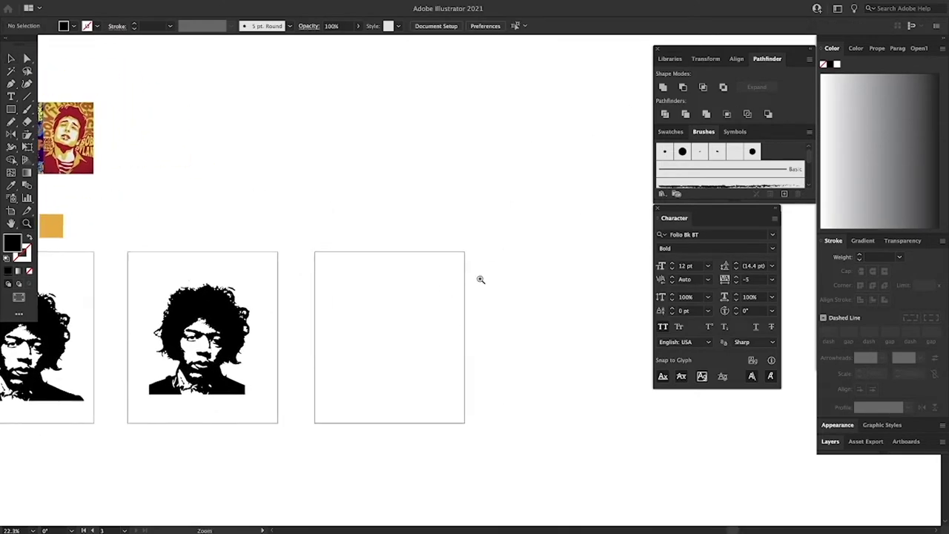
{"action": "left_click_drag", "start_coordinate": [366, 355], "coordinate": [366, 320]}
{"action": "left_click_drag", "start_coordinate": [336, 280], "coordinate": [392, 275]}
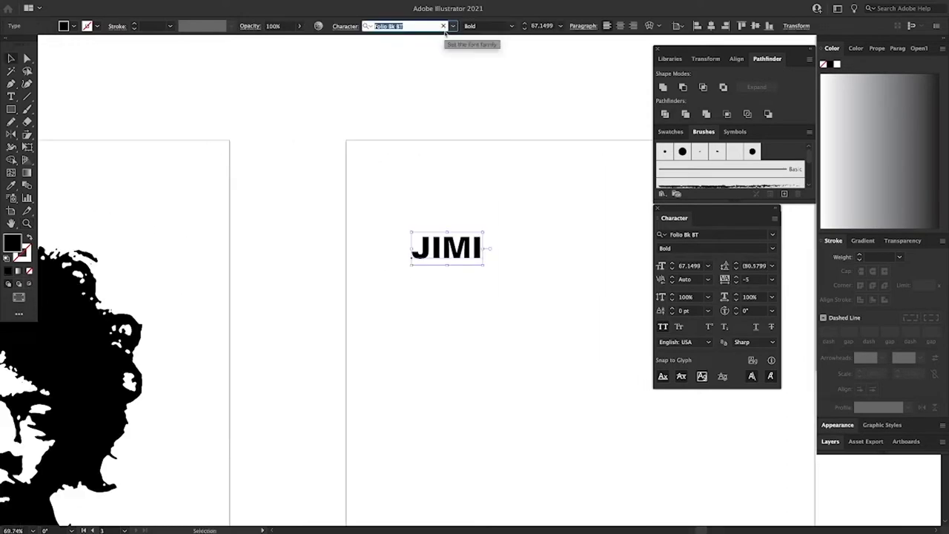
{"action": "type", "text": "ar"}
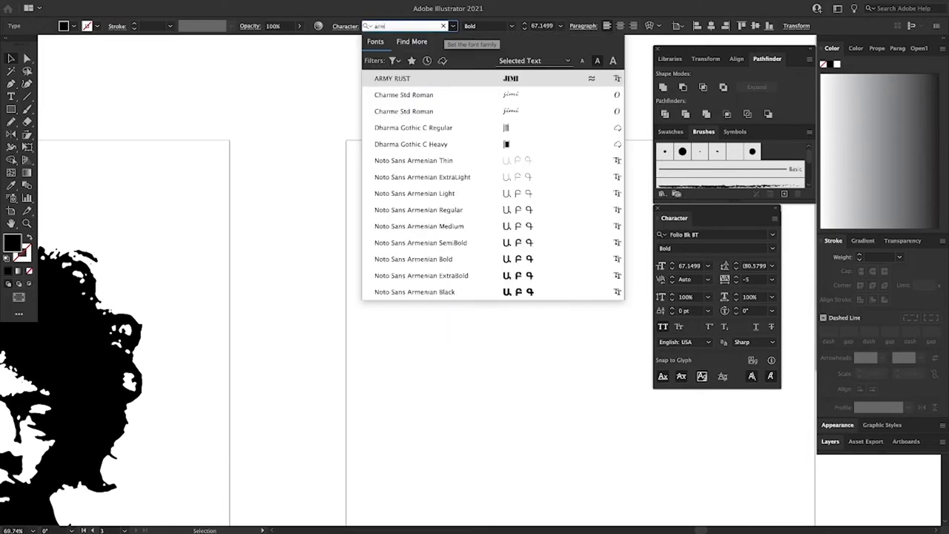
{"action": "type", "text": "nol"}
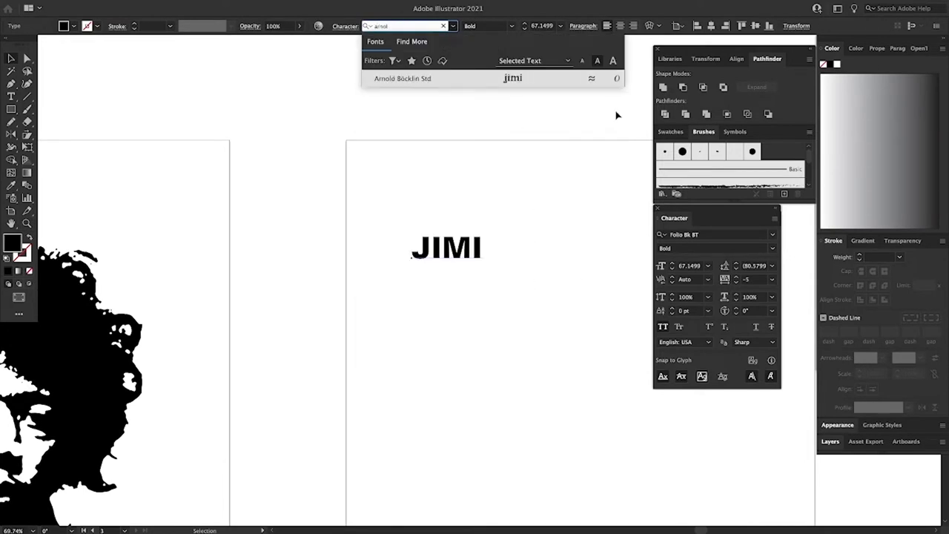
{"action": "key", "text": "Return"}
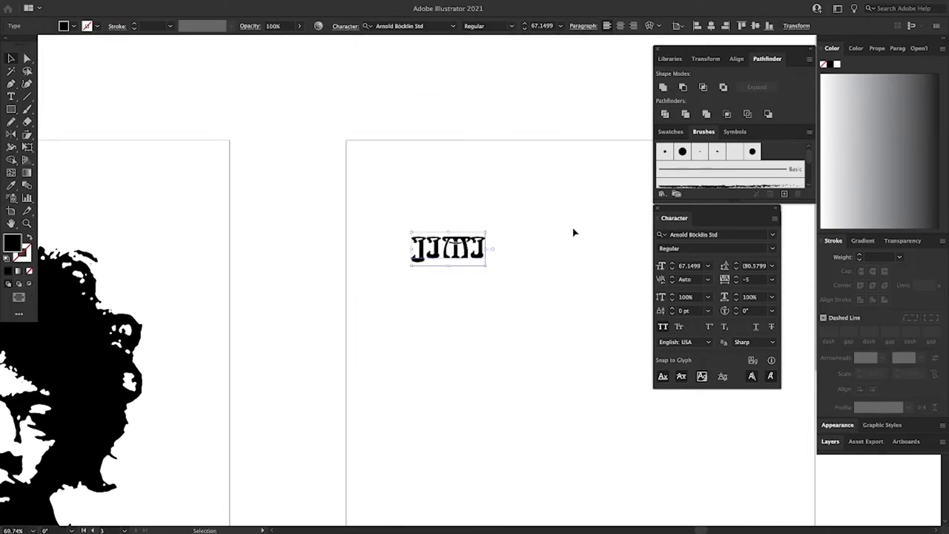
Enlarge the JIMI lettering to about 323 pt and position it across the upper part of the third artboard
{"action": "left_click_drag", "start_coordinate": [485, 232], "coordinate": [597, 172]}
{"action": "key", "text": "super+minus"}
{"action": "key", "text": "super+minus"}
{"action": "left_click_drag", "start_coordinate": [530, 223], "coordinate": [405, 136]}
{"action": "left_click_drag", "start_coordinate": [413, 224], "coordinate": [532, 278]}
{"action": "left_click_drag", "start_coordinate": [488, 259], "coordinate": [550, 194]}
{"action": "left_click_drag", "start_coordinate": [527, 222], "coordinate": [519, 270]}
Duplicate the JIMI lettering below the first and set the copy in Hobo Std Medium
{"action": "left_click_drag", "start_coordinate": [560, 205], "coordinate": [556, 330]}
{"action": "left_click", "coordinate": [398, 26]}
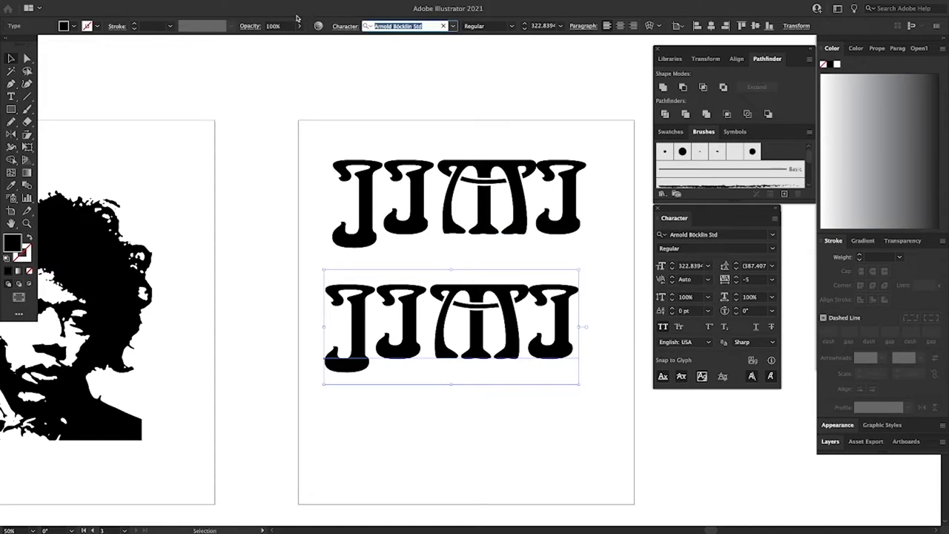
{"action": "type", "text": "hob"}
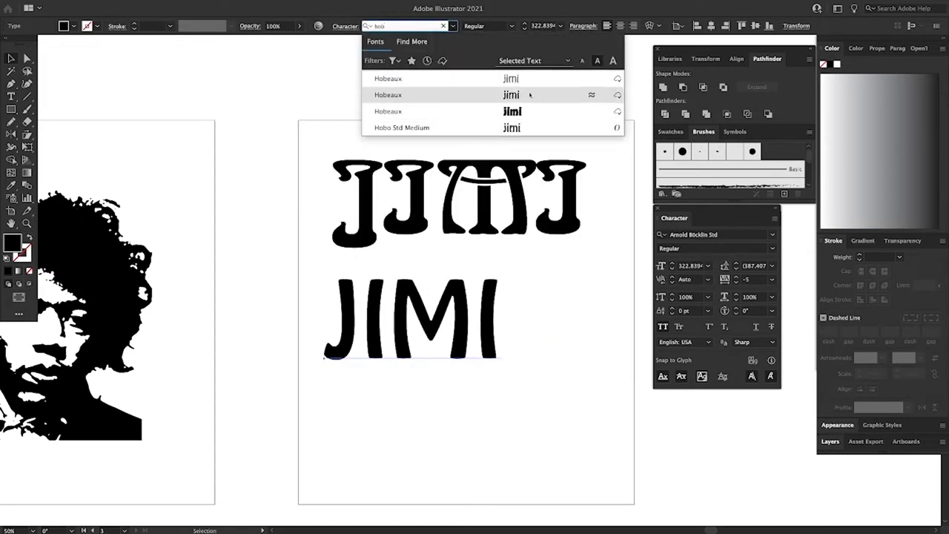
{"action": "left_click", "coordinate": [519, 130]}
Duplicate the Hobo lettering below itself and set the third JIMI in the heaviest Hobeaux style
{"action": "left_click_drag", "start_coordinate": [524, 318], "coordinate": [548, 433]}
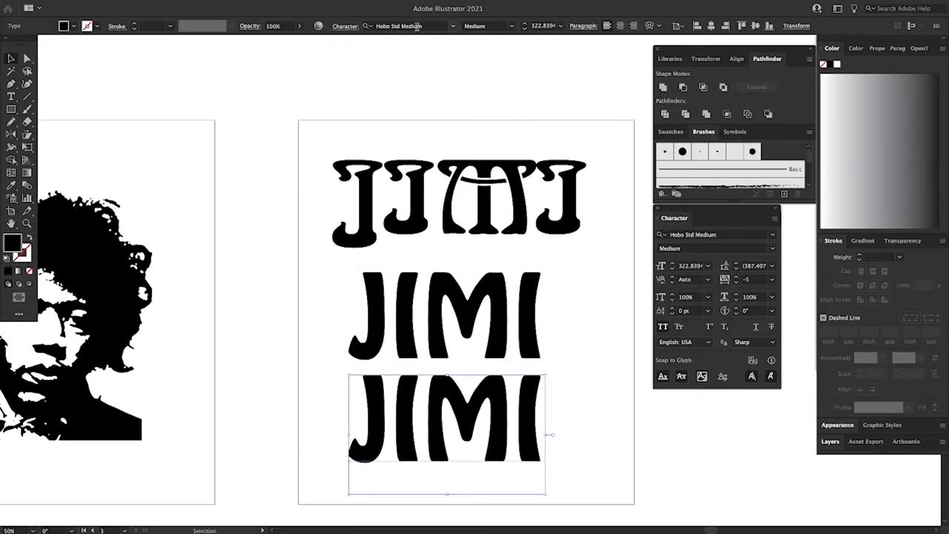
{"action": "type", "text": "ho"}
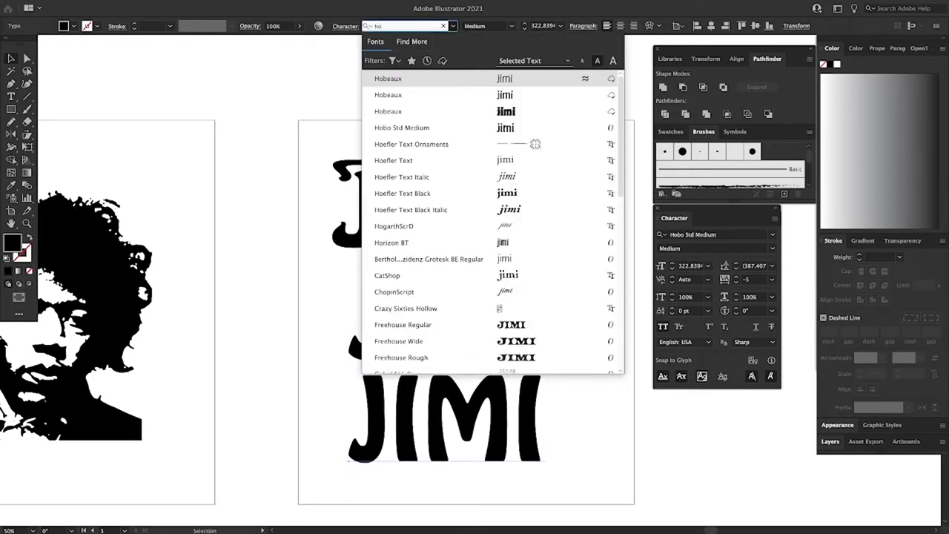
{"action": "type", "text": "beaux"}
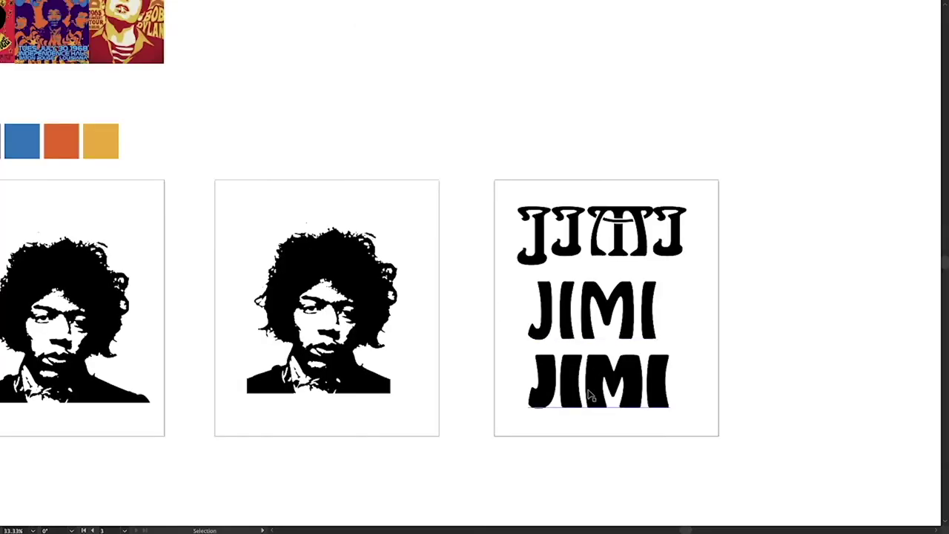
Move the Hobo Std JIMI lettering from the third artboard to above the portrait on the second artboard
{"action": "mouse_move", "coordinate": [591, 396]}
{"action": "left_mouse_down"}
{"action": "mouse_move", "coordinate": [346, 174]}
{"action": "mouse_move", "coordinate": [315, 211]}
{"action": "mouse_move", "coordinate": [591, 396]}
{"action": "left_mouse_up"}
{"action": "left_click_drag", "start_coordinate": [578, 317], "coordinate": [279, 199]}
{"action": "left_click_drag", "start_coordinate": [320, 211], "coordinate": [336, 229]}
{"action": "key", "text": "v"}
{"action": "left_click", "coordinate": [359, 182]}
{"action": "left_click", "coordinate": [294, 208]}
{"action": "left_click", "coordinate": [374, 187]}
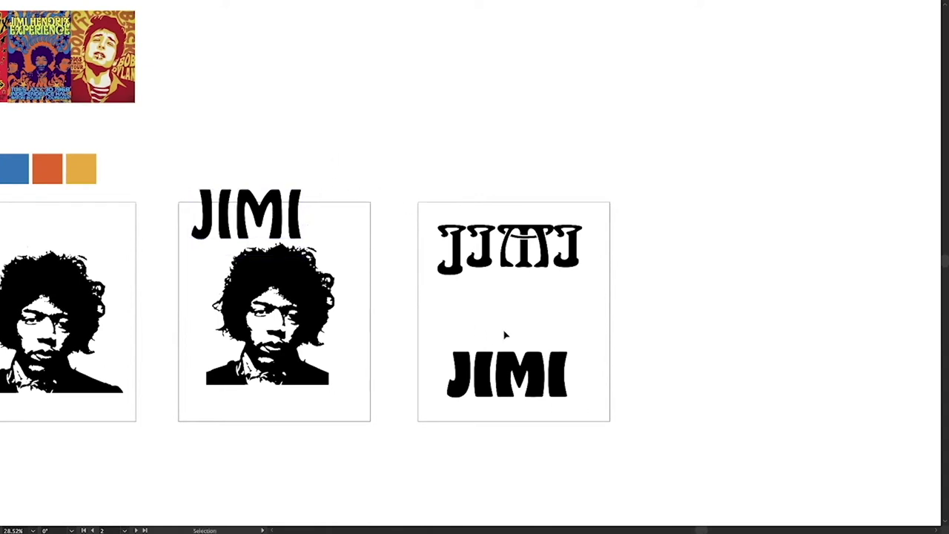
Shrink the Arnold Böcklin and Hobeaux JIMI samples to about half size and move them off the third artboard, into the blank space above it
{"action": "scroll", "coordinate": [496, 298], "scroll_direction": "right", "scroll_amount": 2}
{"action": "left_click_drag", "start_coordinate": [487, 161], "coordinate": [387, 405]}
{"action": "left_click_drag", "start_coordinate": [446, 355], "coordinate": [405, 82]}
{"action": "scroll", "coordinate": [644, 222], "scroll_direction": "up", "scroll_amount": 4}
{"action": "left_click_drag", "start_coordinate": [488, 47], "coordinate": [454, 92]}
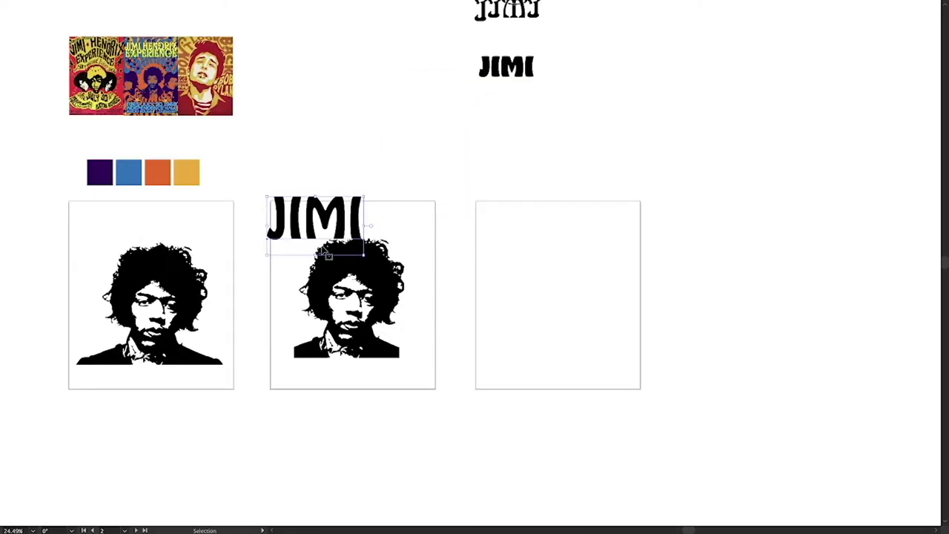
Scale down the Hobo JIMI lettering and move it off the portrait to the near edge of the third artboard
{"action": "key", "text": "z"}
{"action": "left_click_drag", "start_coordinate": [182, 55], "coordinate": [287, 83]}
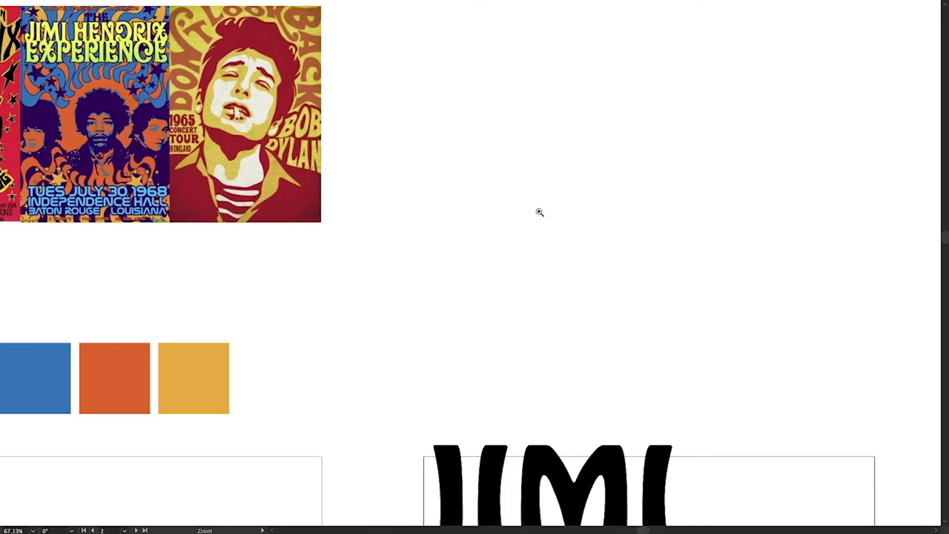
{"action": "key", "text": "ctrl+minus"}
{"action": "key", "text": "ctrl+minus"}
{"action": "key", "text": "ctrl+minus"}
{"action": "left_click_drag", "start_coordinate": [607, 243], "coordinate": [536, 213]}
{"action": "key", "text": "v"}
{"action": "left_click", "coordinate": [567, 228]}
{"action": "left_click_drag", "start_coordinate": [444, 230], "coordinate": [514, 214]}
{"action": "left_click_drag", "start_coordinate": [519, 232], "coordinate": [483, 215]}
{"action": "left_click_drag", "start_coordinate": [476, 207], "coordinate": [599, 226]}
Move the second artboard's portrait and the Hobo JIMI lettering out to the blank canvas beyond the third artboard
{"action": "key", "text": "z"}
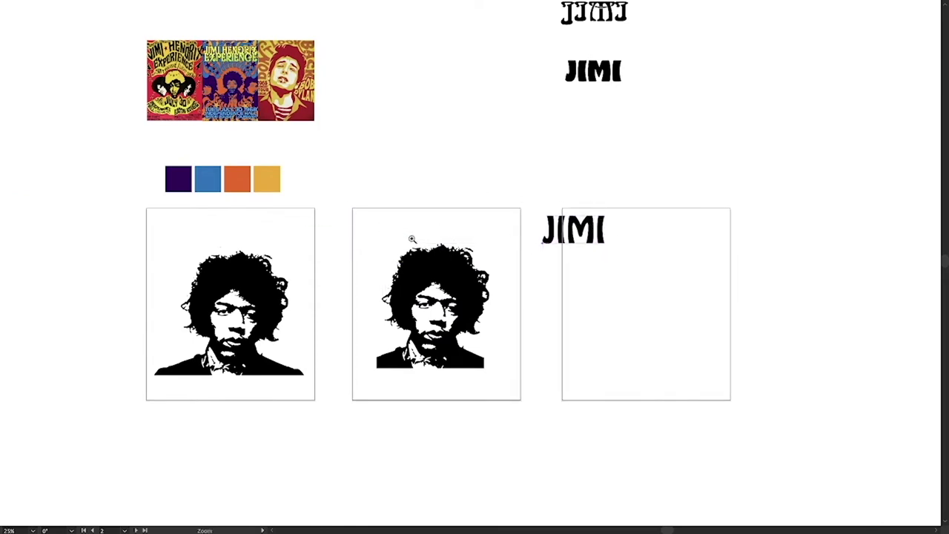
{"action": "left_click_drag", "start_coordinate": [410, 242], "coordinate": [427, 246]}
{"action": "left_click", "coordinate": [427, 246], "text": "alt"}
{"action": "key", "text": "space"}
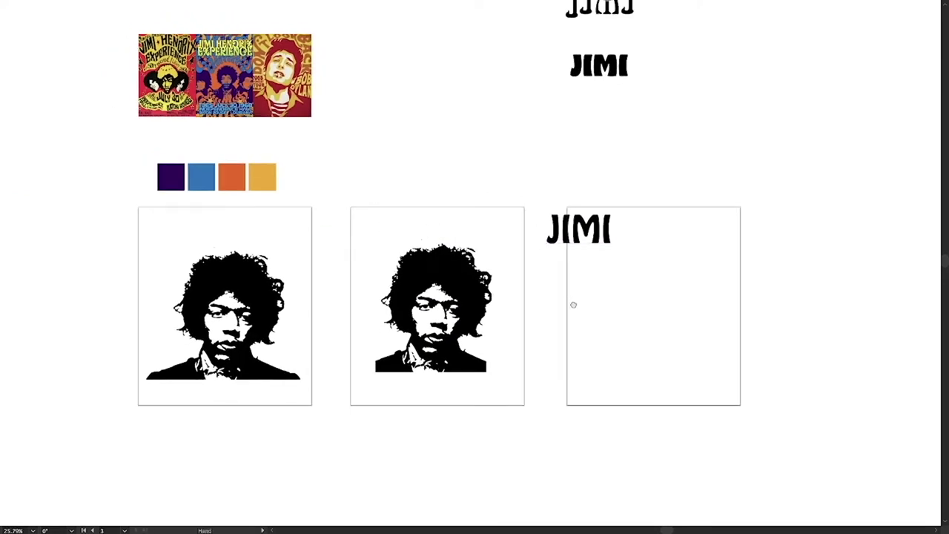
{"action": "left_click_drag", "start_coordinate": [573, 304], "coordinate": [519, 287]}
{"action": "key", "text": "ctrl+space"}
{"action": "left_click_drag", "start_coordinate": [357, 243], "coordinate": [580, 242]}
{"action": "key", "text": "space"}
{"action": "scroll", "coordinate": [291, 220], "scroll_direction": "right", "scroll_amount": 3}
{"action": "scroll", "coordinate": [254, 211], "scroll_direction": "left", "scroll_amount": 3}
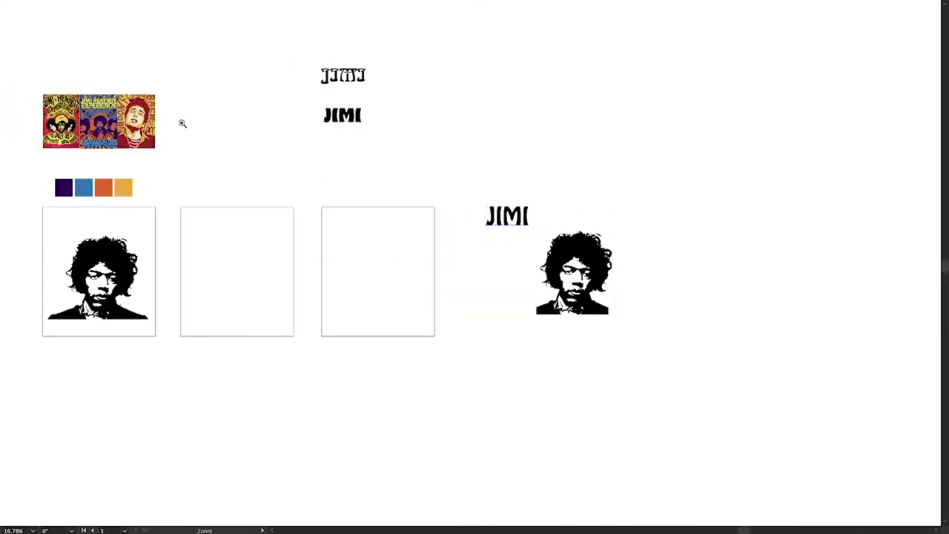
Bring the Hobo JIMI lettering above the second artboard and replace its text with THE JIMI HENDRIX EXPERIENCE
{"action": "scroll", "coordinate": [235, 121], "scroll_direction": "up", "scroll_amount": 4}
{"action": "left_click_drag", "start_coordinate": [536, 191], "coordinate": [310, 147]}
{"action": "left_click_drag", "start_coordinate": [749, 311], "coordinate": [413, 230]}
{"action": "key", "text": "space"}
{"action": "left_click_drag", "start_coordinate": [355, 236], "coordinate": [443, 227]}
{"action": "double_click", "coordinate": [443, 227]}
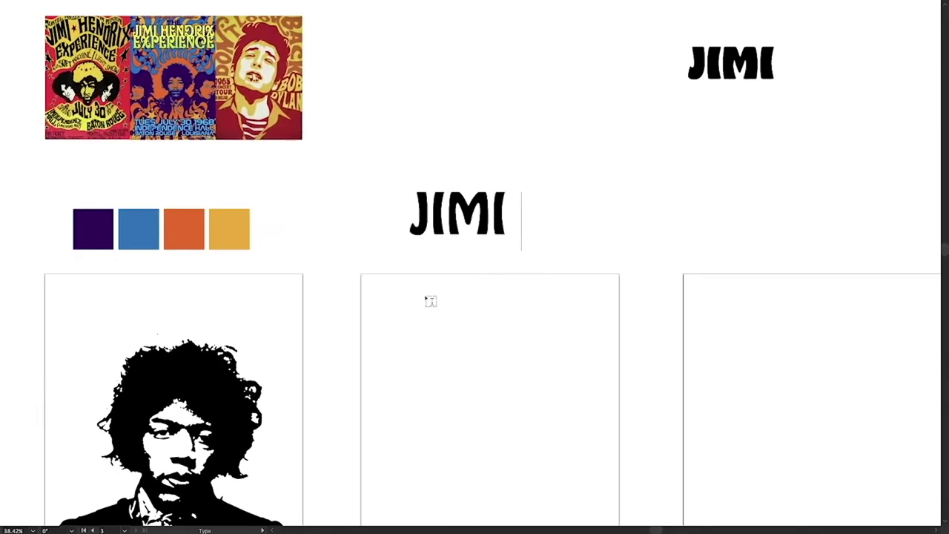
{"action": "key", "text": "ctrl+a"}
{"action": "type", "text": "THE JIMI HENDRIX EXPERIENCE"}
{"action": "key", "text": "Escape"}
Enlarge the THE JIMI HENDRIX EXPERIENCE lettering to about 176.8 pt and place it above the portrait beyond the third artboard
{"action": "scroll", "coordinate": [430, 301], "scroll_direction": "right", "scroll_amount": 3}
{"action": "scroll", "coordinate": [435, 148], "scroll_direction": "down", "scroll_amount": 2}
{"action": "left_click_drag", "start_coordinate": [743, 155], "coordinate": [510, 183]}
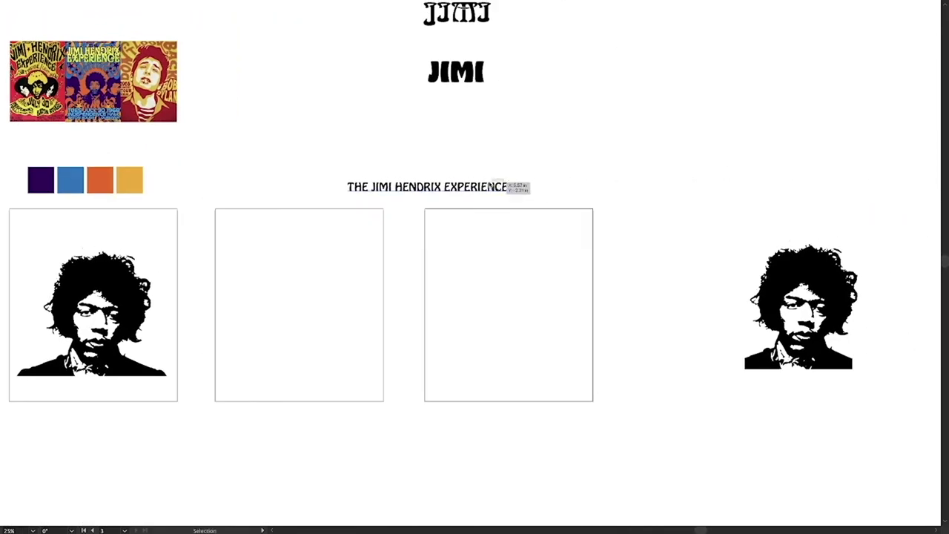
{"action": "left_click_drag", "start_coordinate": [615, 174], "coordinate": [524, 205]}
{"action": "key", "text": "ctrl+z"}
{"action": "left_click_drag", "start_coordinate": [442, 177], "coordinate": [450, 144]}
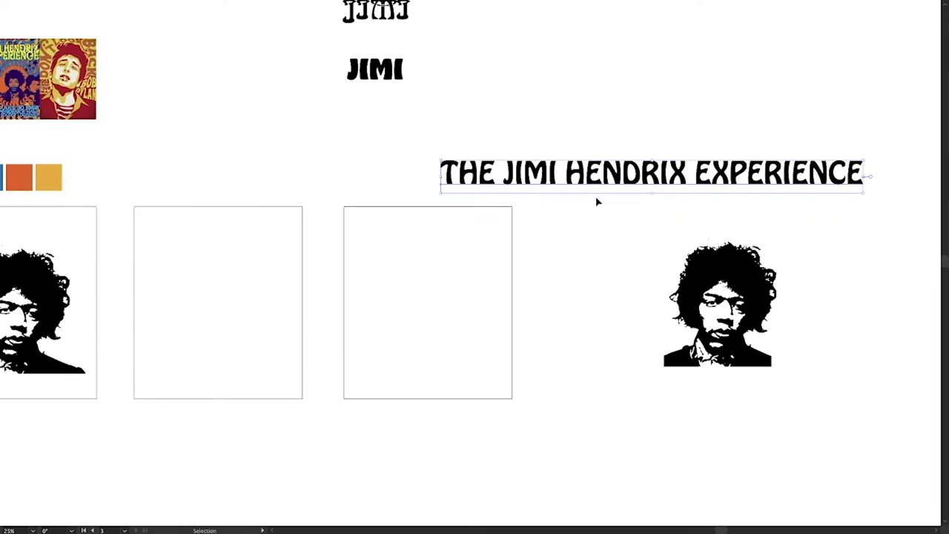
Paint two thick black Blob Brush shapes, one above the other, along the left side of the off-artboard portrait
{"action": "left_click_drag", "start_coordinate": [595, 303], "coordinate": [518, 298]}
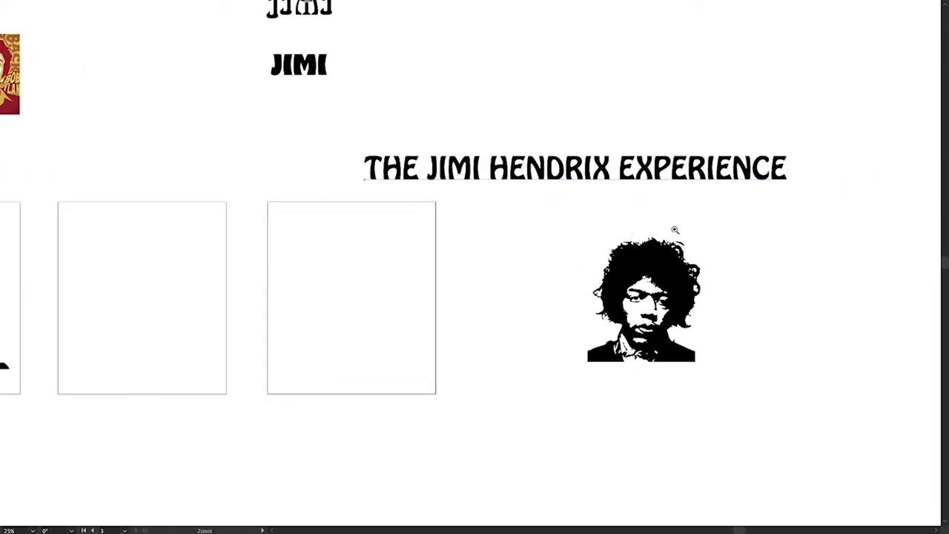
{"action": "left_click_drag", "start_coordinate": [598, 260], "coordinate": [487, 290]}
{"action": "left_click_drag", "start_coordinate": [421, 267], "coordinate": [464, 271]}
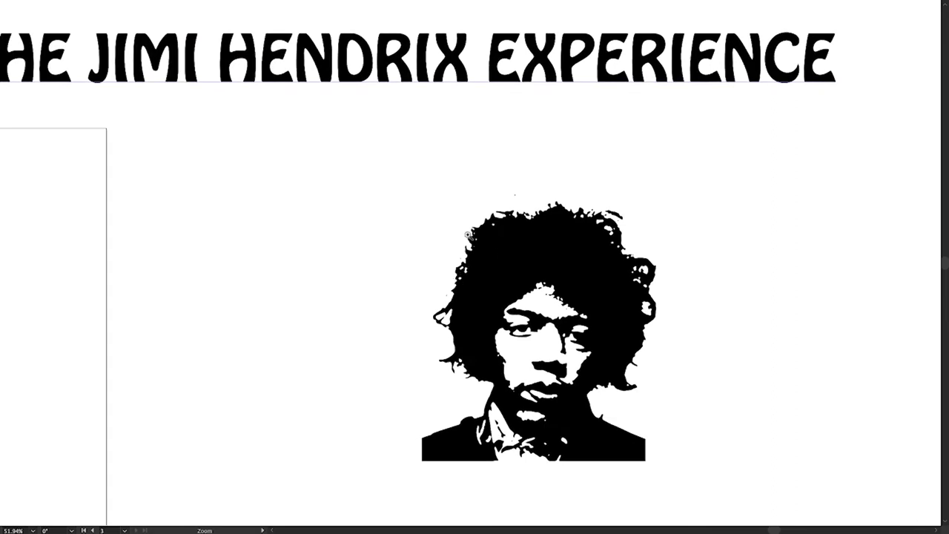
{"action": "left_click_drag", "start_coordinate": [425, 222], "coordinate": [388, 237]}
{"action": "key", "text": "Tab"}
{"action": "left_click_drag", "start_coordinate": [369, 298], "coordinate": [345, 243]}
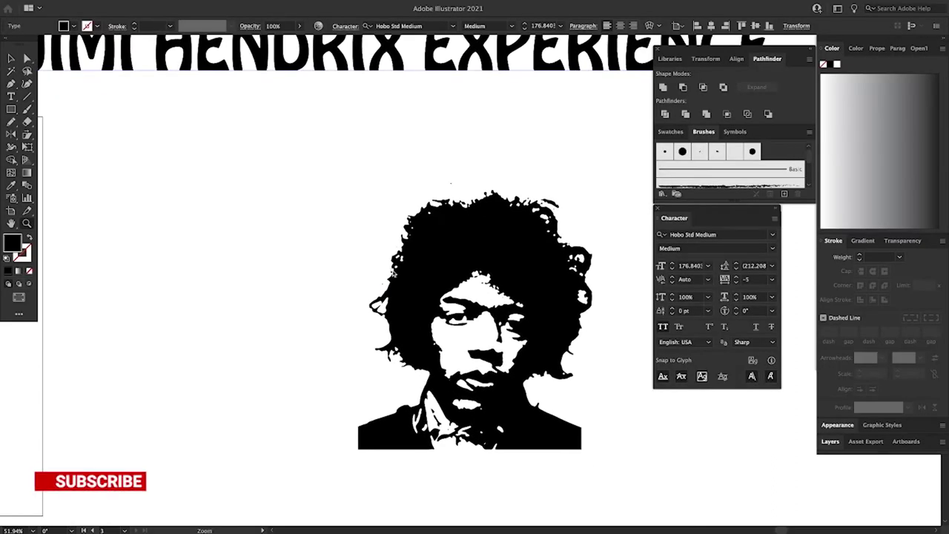
{"action": "key", "text": "shift+b"}
{"action": "mouse_move", "coordinate": [290, 196]}
{"action": "left_mouse_down"}
{"action": "mouse_move", "coordinate": [297, 188]}
{"action": "mouse_move", "coordinate": [308, 208]}
{"action": "left_mouse_up"}
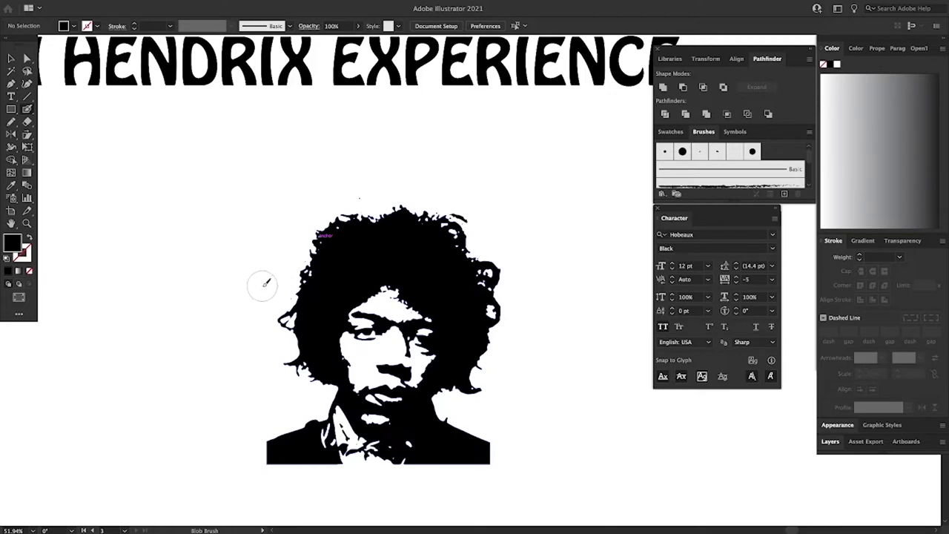
{"action": "key", "text": "ctrl+minus"}
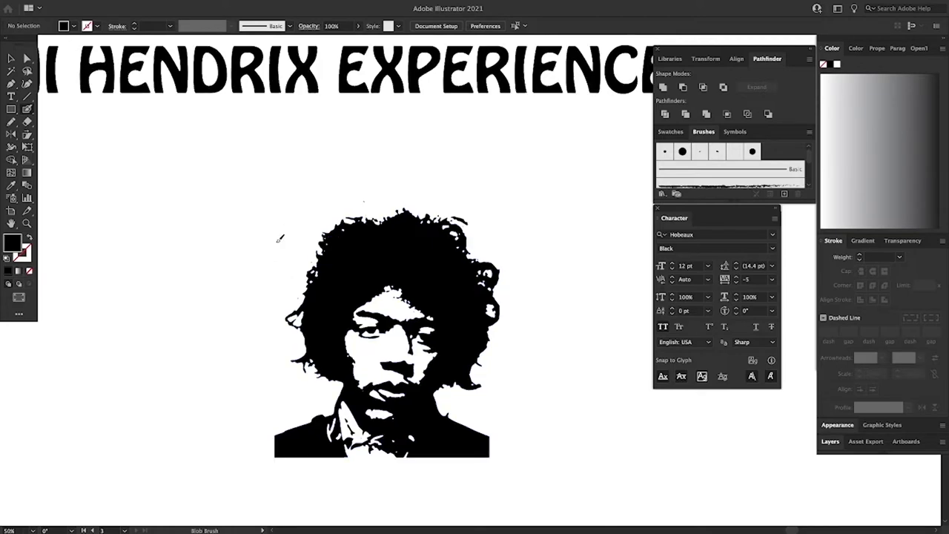
{"action": "left_click_drag", "start_coordinate": [327, 189], "coordinate": [405, 218]}
{"action": "mouse_move", "coordinate": [373, 251]}
{"action": "left_mouse_down"}
{"action": "mouse_move", "coordinate": [477, 244]}
{"action": "mouse_move", "coordinate": [498, 227]}
{"action": "left_mouse_up"}
{"action": "key", "text": "ctrl+minus"}
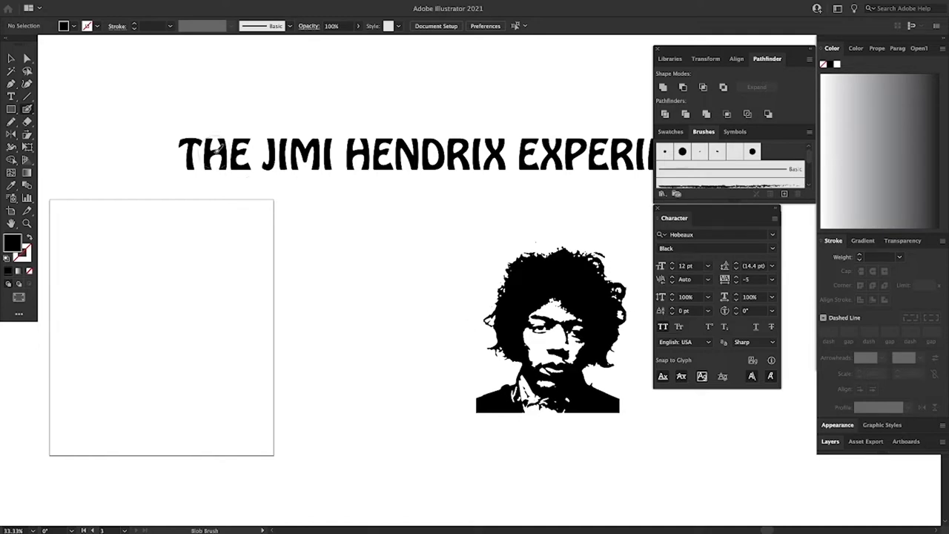
{"action": "left_click_drag", "start_coordinate": [426, 309], "coordinate": [345, 299]}
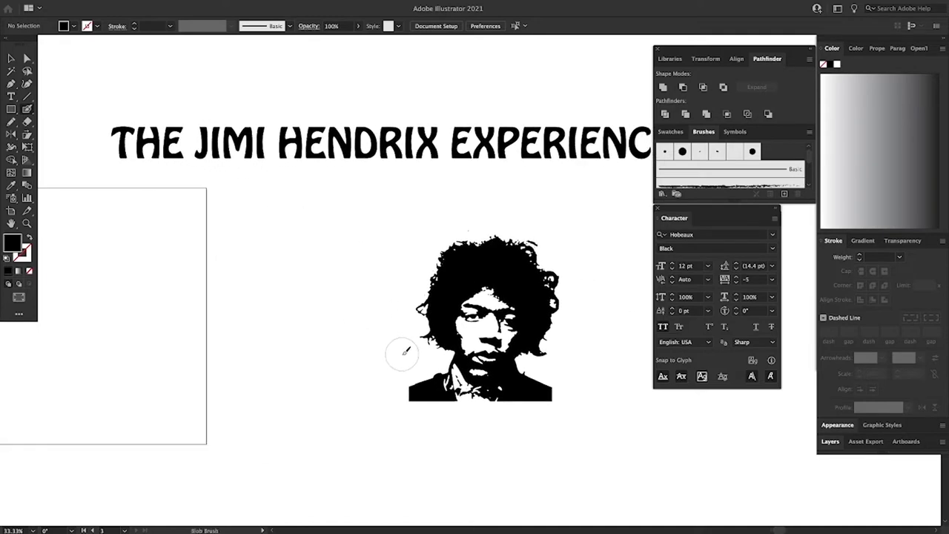
{"action": "left_click_drag", "start_coordinate": [401, 364], "coordinate": [391, 315]}
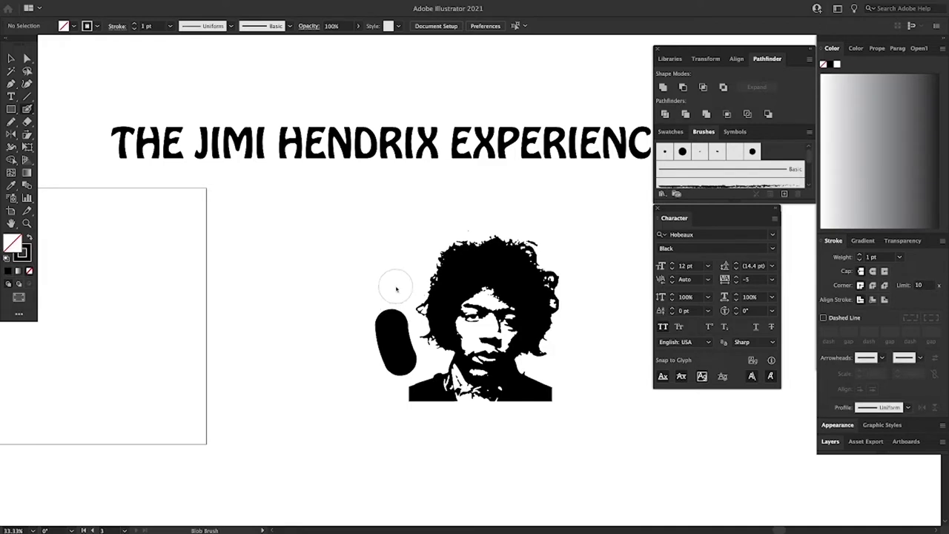
{"action": "mouse_move", "coordinate": [395, 286]}
{"action": "left_mouse_down"}
{"action": "mouse_move", "coordinate": [398, 261]}
{"action": "mouse_move", "coordinate": [415, 239]}
{"action": "left_mouse_up"}
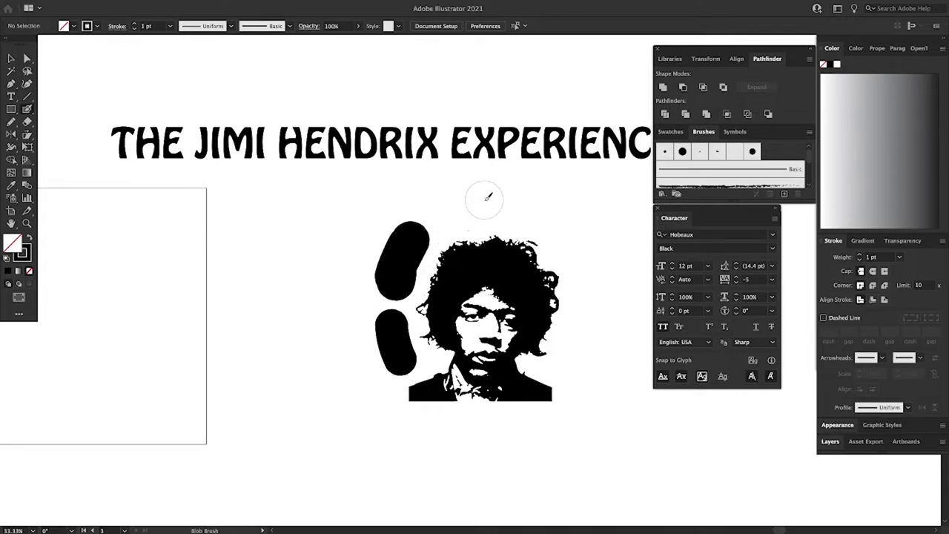
Paint an arched shape over the portrait's hair and a long one down its right side, and adjust their positions around the head
{"action": "mouse_move", "coordinate": [452, 210]}
{"action": "left_mouse_down"}
{"action": "mouse_move", "coordinate": [512, 200]}
{"action": "mouse_move", "coordinate": [556, 220]}
{"action": "left_mouse_up"}
{"action": "mouse_move", "coordinate": [585, 256]}
{"action": "left_mouse_down"}
{"action": "mouse_move", "coordinate": [595, 316]}
{"action": "mouse_move", "coordinate": [587, 360]}
{"action": "left_mouse_up"}
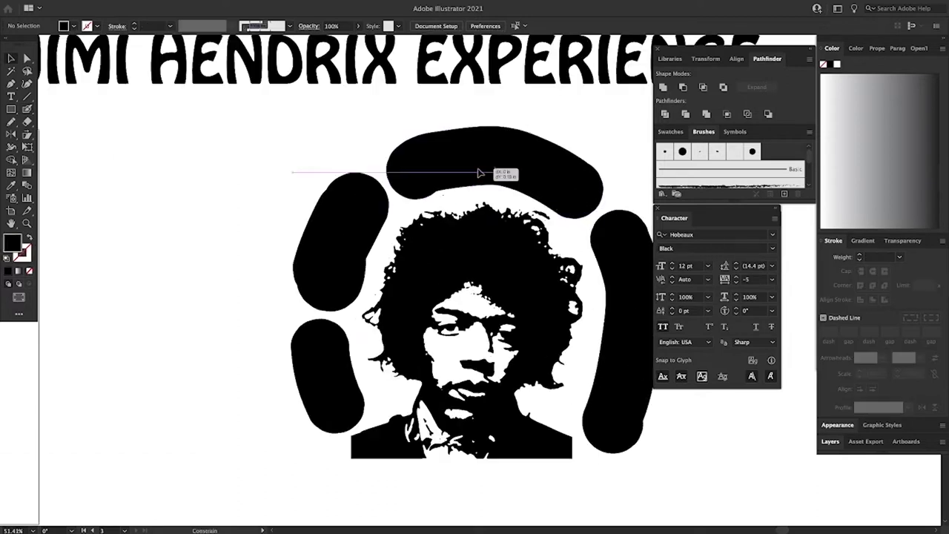
{"action": "left_click_drag", "start_coordinate": [481, 173], "coordinate": [482, 174]}
{"action": "left_click_drag", "start_coordinate": [605, 127], "coordinate": [612, 125]}
{"action": "left_click_drag", "start_coordinate": [585, 174], "coordinate": [517, 147]}
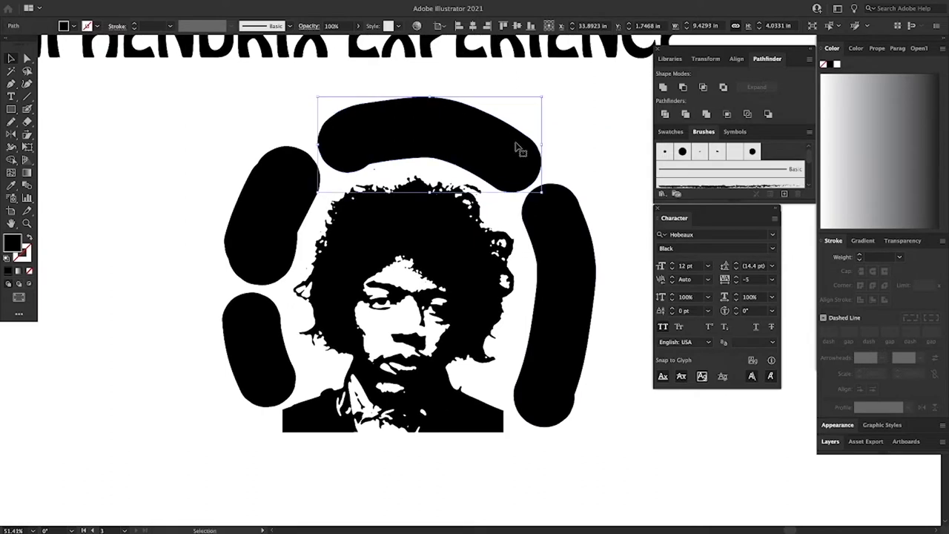
{"action": "mouse_move", "coordinate": [551, 264]}
{"action": "left_mouse_down"}
{"action": "mouse_move", "coordinate": [558, 274]}
{"action": "mouse_move", "coordinate": [561, 212]}
{"action": "mouse_move", "coordinate": [552, 404]}
{"action": "left_mouse_up"}
Thicken and extend the four black shapes around the portrait with the Blob Brush
{"action": "key", "text": "shift+b"}
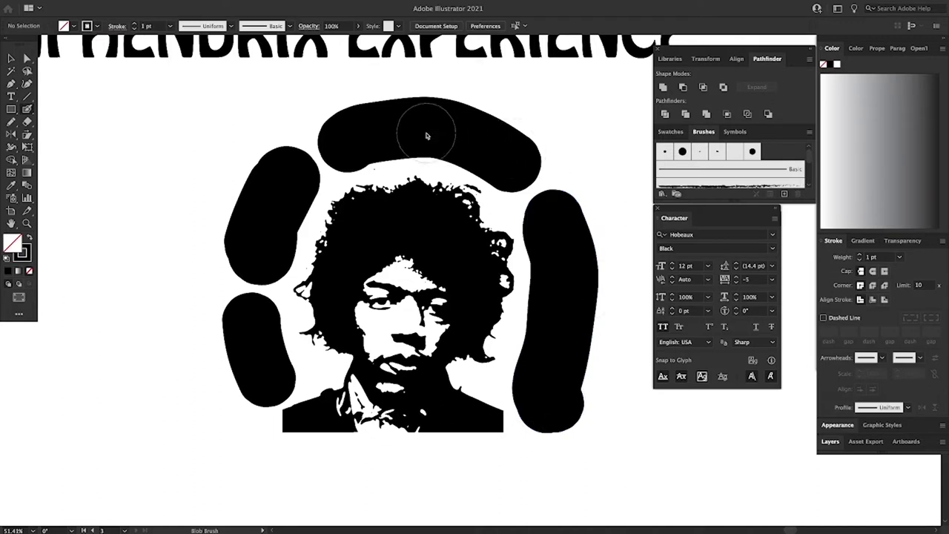
{"action": "mouse_move", "coordinate": [435, 134]}
{"action": "left_mouse_down"}
{"action": "mouse_move", "coordinate": [364, 132]}
{"action": "mouse_move", "coordinate": [337, 152]}
{"action": "left_mouse_up"}
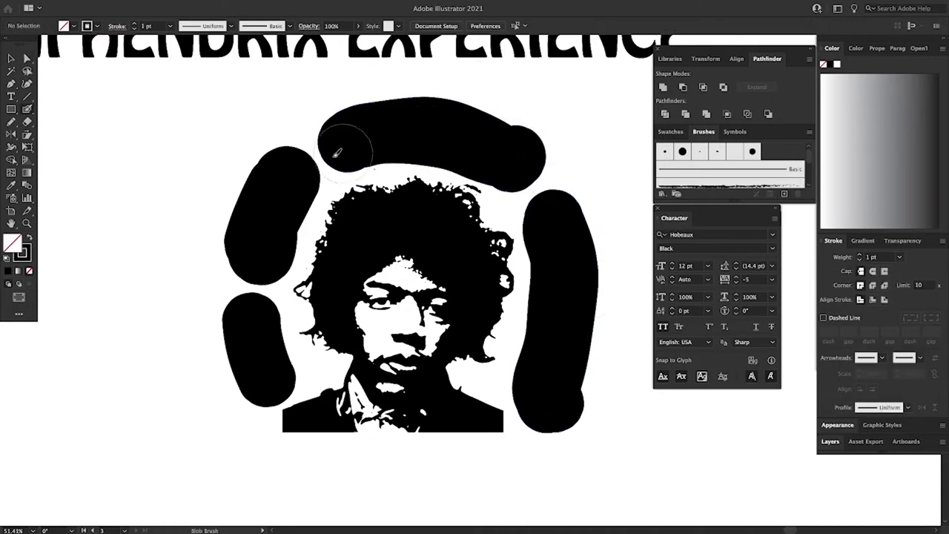
{"action": "left_click", "coordinate": [275, 187], "text": "ctrl"}
{"action": "key", "text": "b"}
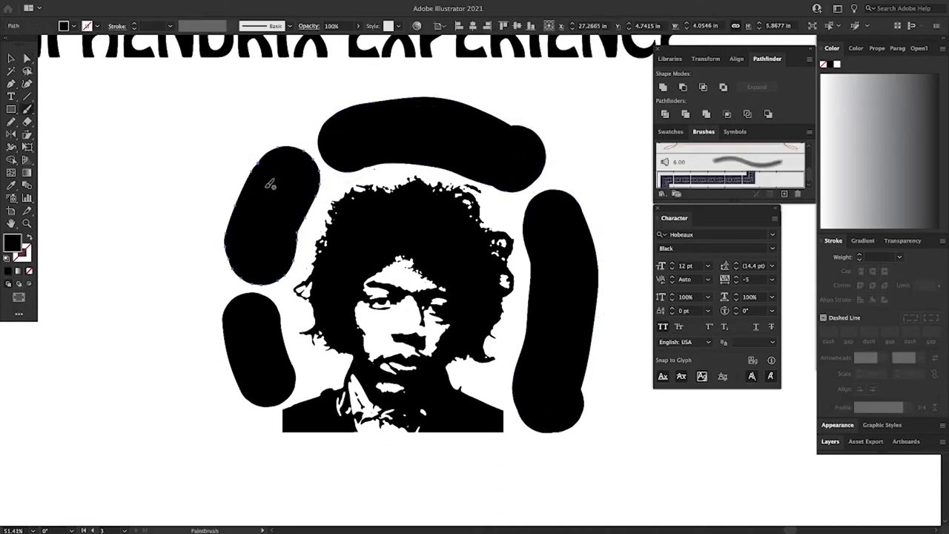
{"action": "key", "text": "shift+b"}
{"action": "left_click_drag", "start_coordinate": [250, 224], "coordinate": [279, 164]}
{"action": "left_click_drag", "start_coordinate": [259, 323], "coordinate": [243, 345]}
{"action": "key", "text": "super+z"}
{"action": "left_click_drag", "start_coordinate": [566, 371], "coordinate": [562, 228]}
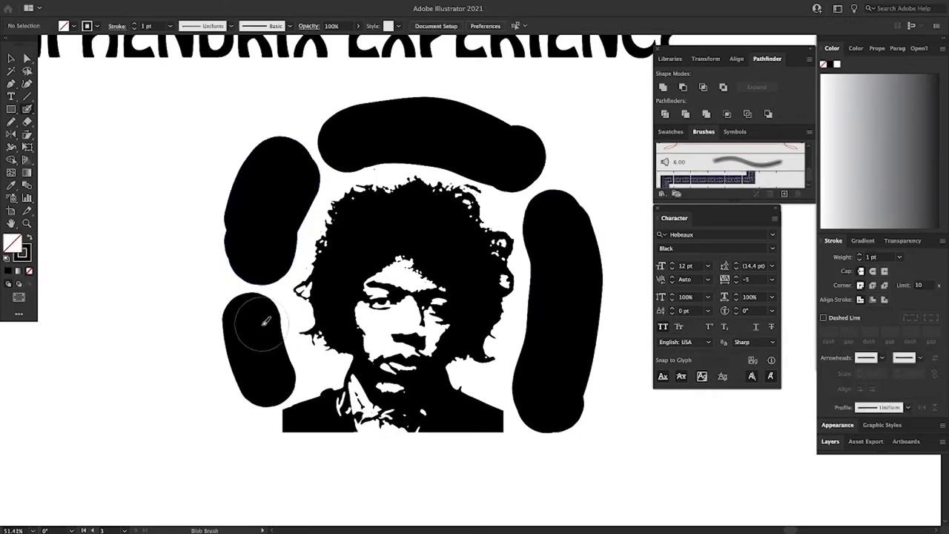
{"action": "left_click_drag", "start_coordinate": [260, 325], "coordinate": [272, 381]}
Redraw the bumpy edges of the long right-hand shape and the arched top shape into smooth curves with the Paintbrush
{"action": "left_click", "coordinate": [593, 223], "text": "ctrl"}
{"action": "key", "text": "b"}
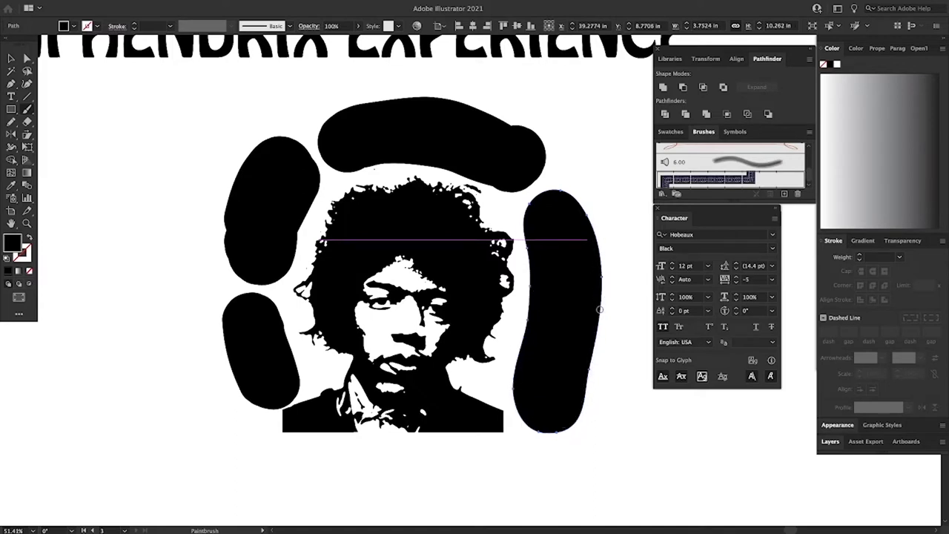
{"action": "key", "text": "a"}
{"action": "left_click", "coordinate": [467, 149]}
{"action": "key", "text": "b"}
{"action": "left_click_drag", "start_coordinate": [398, 106], "coordinate": [508, 125]}
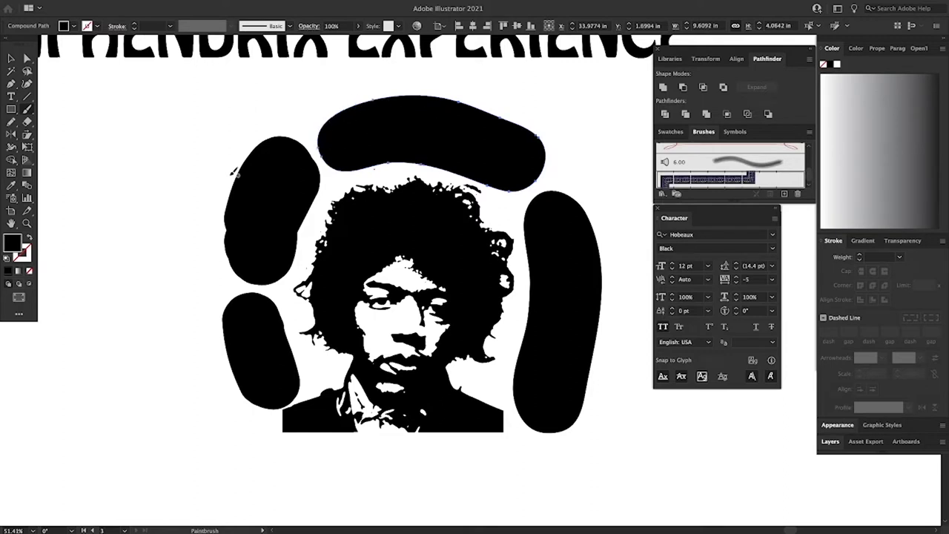
Smooth the outlines of the two black shapes on the portrait's left side with the Paintbrush
{"action": "left_click", "coordinate": [245, 170], "text": "super"}
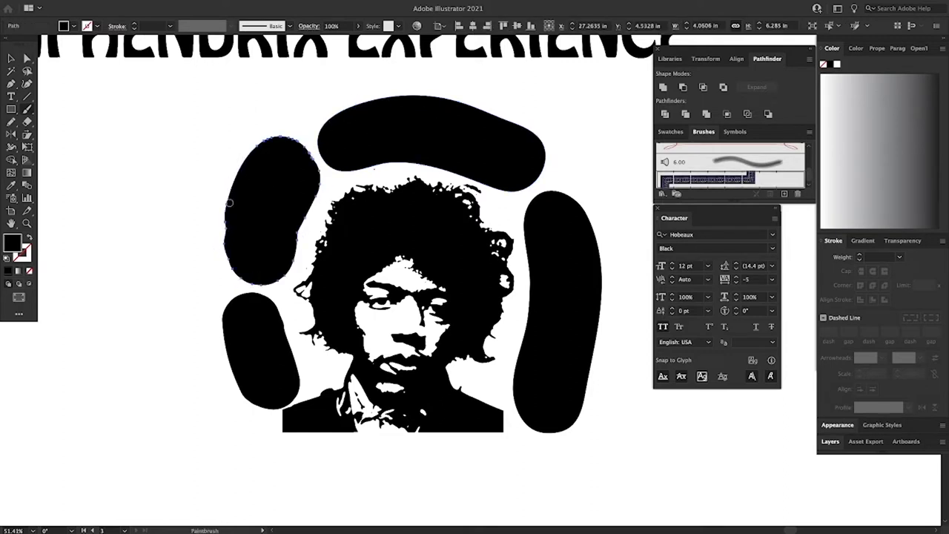
{"action": "left_click", "coordinate": [252, 326], "text": "super"}
{"action": "left_click_drag", "start_coordinate": [276, 313], "coordinate": [293, 353]}
{"action": "key", "text": "super+z"}
{"action": "left_click", "coordinate": [267, 347], "text": "super"}
{"action": "left_click_drag", "start_coordinate": [279, 308], "coordinate": [294, 354]}
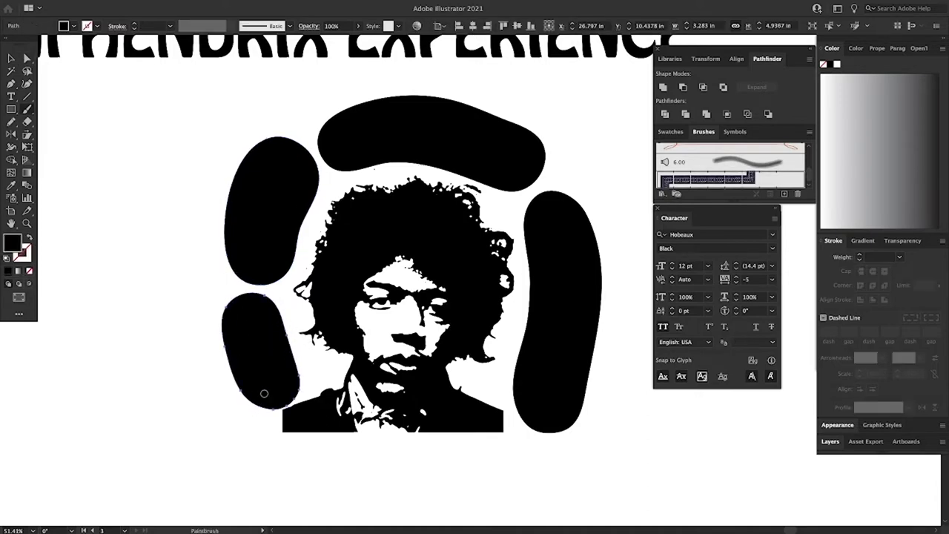
Add a single wide, rounded black shape to the blank third artboard as a container for lettering
{"action": "key", "text": "a"}
{"action": "left_click", "coordinate": [599, 190]}
{"action": "key", "text": "super+minus"}
{"action": "key", "text": "super+minus"}
{"action": "left_click_drag", "start_coordinate": [378, 258], "coordinate": [442, 258]}
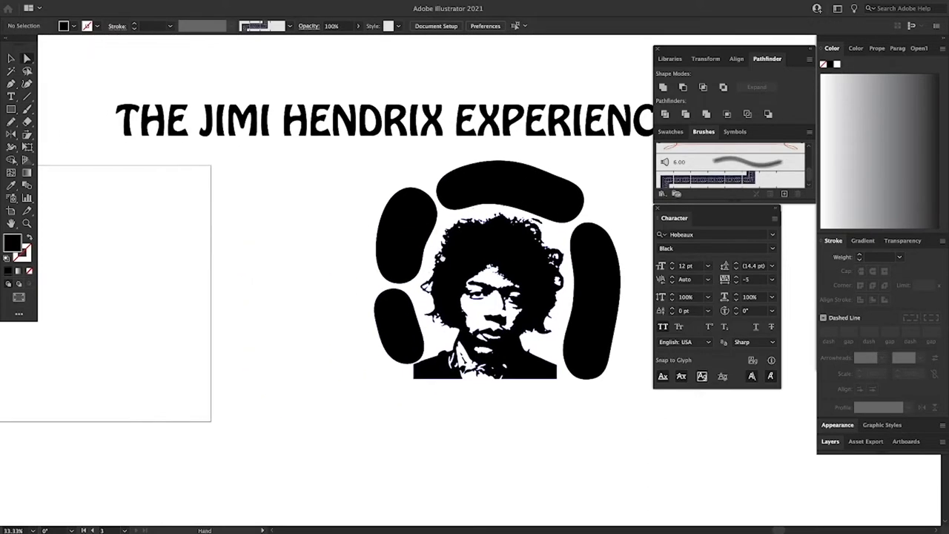
{"action": "left_click", "coordinate": [423, 328]}
{"action": "left_click_drag", "start_coordinate": [427, 323], "coordinate": [247, 262]}
{"action": "left_click_drag", "start_coordinate": [217, 224], "coordinate": [223, 308]}
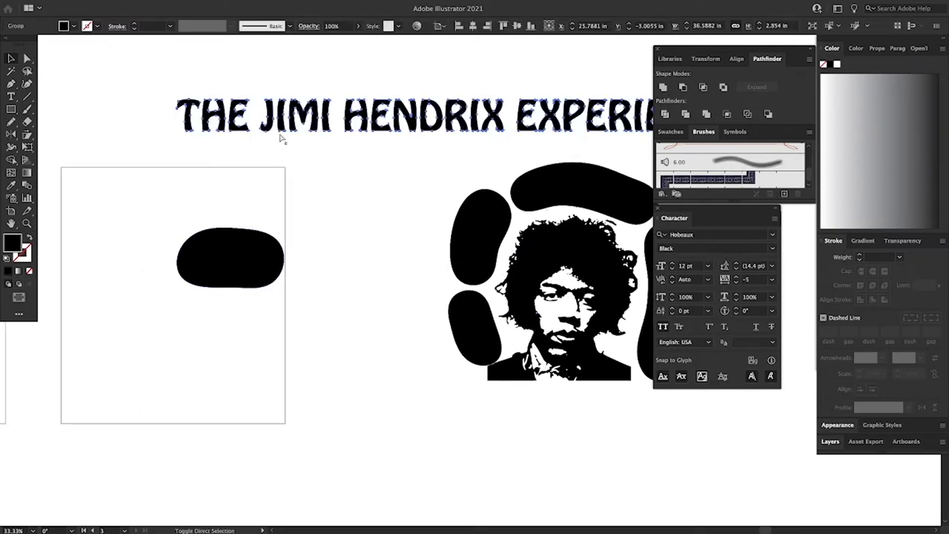
Ungroup the outlined THE JIMI HENDRIX EXPERIENCE lettering and move the word THE down to the third artboard's top edge
{"action": "left_click", "coordinate": [282, 128]}
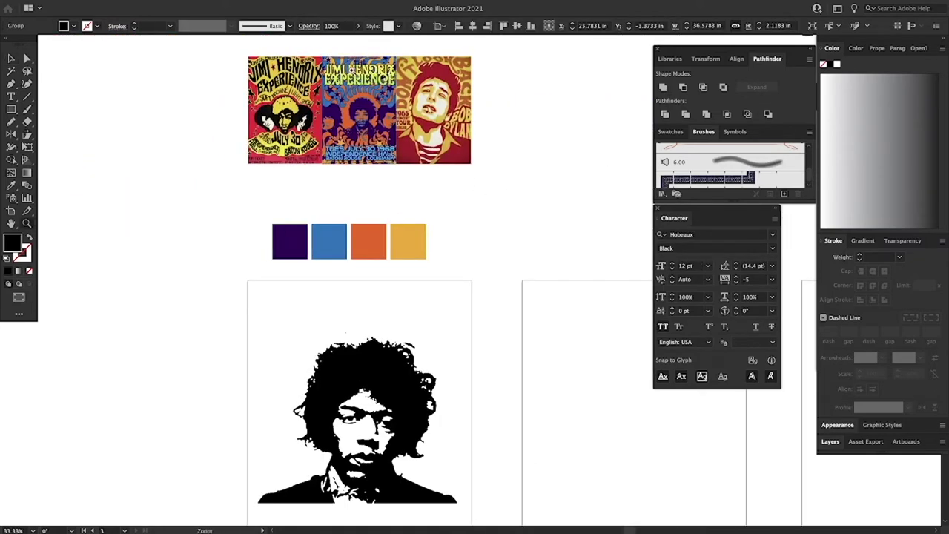
{"action": "left_click_drag", "start_coordinate": [351, 69], "coordinate": [477, 86]}
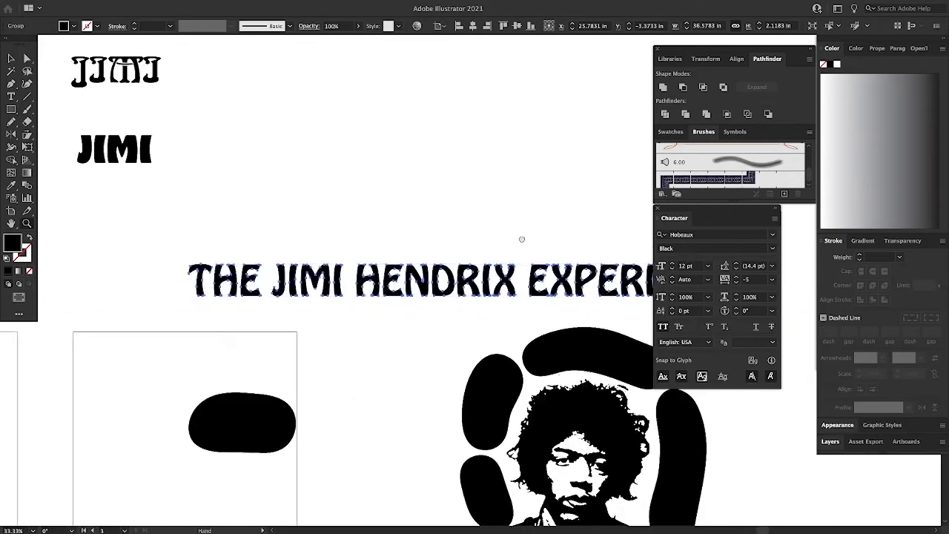
{"action": "left_click_drag", "start_coordinate": [523, 240], "coordinate": [308, 178]}
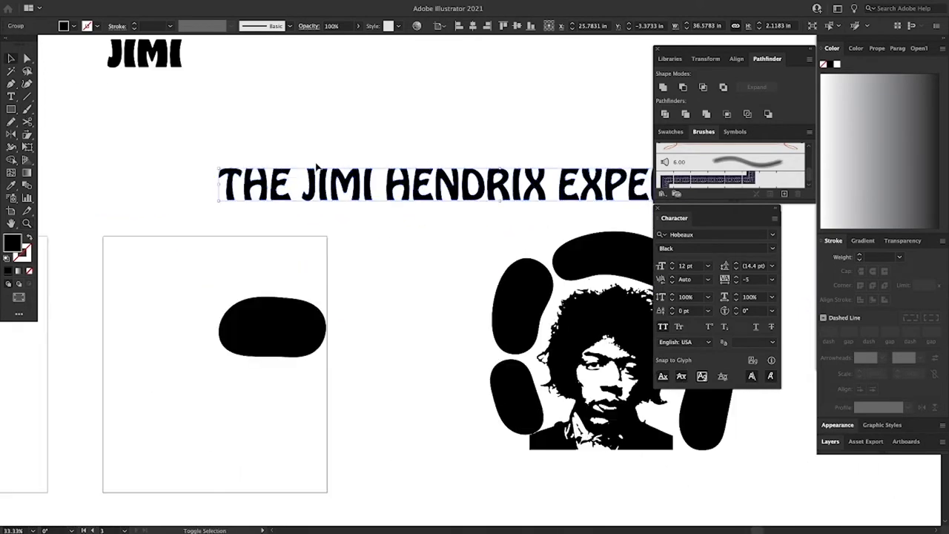
{"action": "key", "text": "super+shift+g"}
{"action": "left_click", "coordinate": [303, 113]}
{"action": "left_click", "coordinate": [256, 186]}
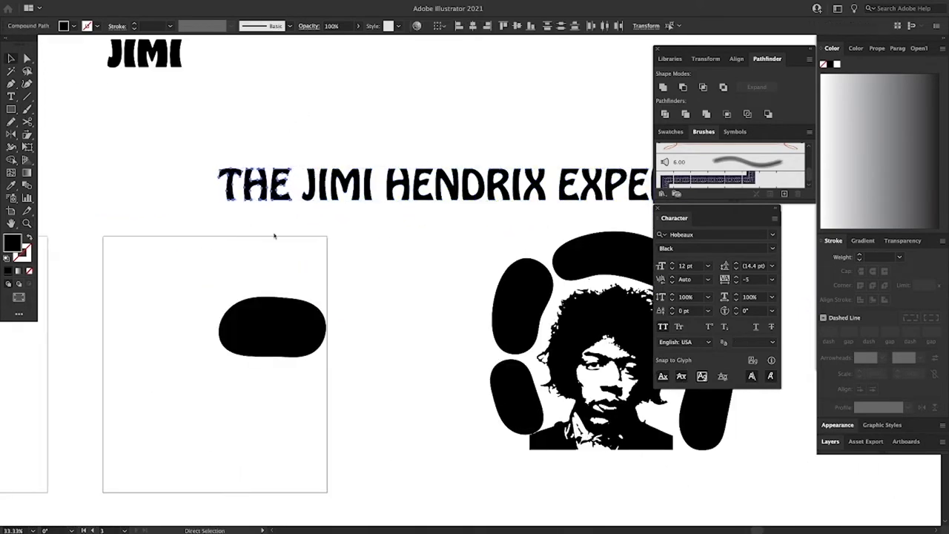
{"action": "key", "text": "v"}
{"action": "left_click", "coordinate": [277, 190]}
{"action": "left_click_drag", "start_coordinate": [264, 178], "coordinate": [233, 245]}
Group the outlined letters of the word JIMI
{"action": "left_click", "coordinate": [356, 194]}
{"action": "key", "text": "super+g"}
{"action": "scroll", "coordinate": [321, 141], "scroll_direction": "right", "scroll_amount": 3}
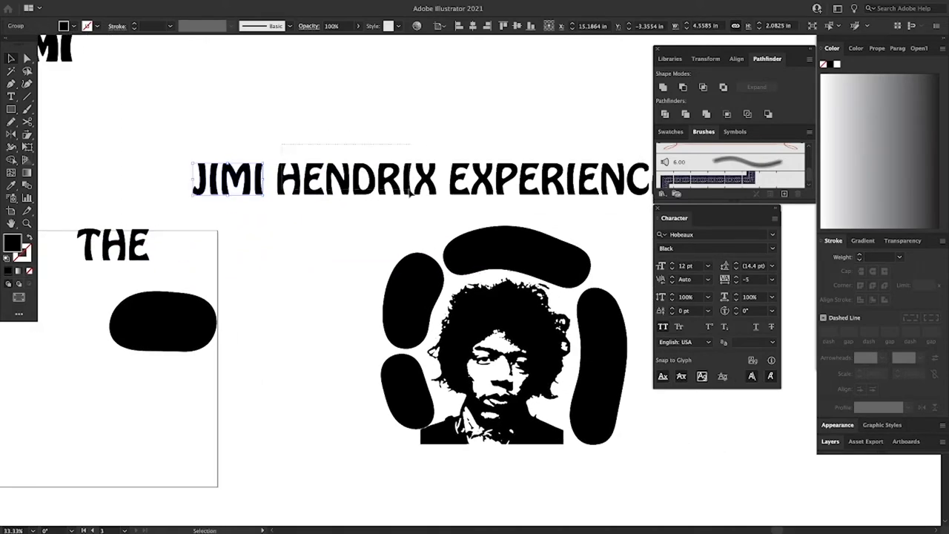
Group the outlined letters of HENDRIX and of EXPERIENCE so each word is its own object
{"action": "scroll", "coordinate": [317, 166], "scroll_direction": "right", "scroll_amount": 4}
{"action": "left_click_drag", "start_coordinate": [526, 206], "coordinate": [529, 207]}
{"action": "key", "text": "super+g"}
{"action": "left_click_drag", "start_coordinate": [314, 237], "coordinate": [580, 159]}
Place THE directly above the wide rounded shape on the third artboard and warp it into that shape with Envelope Distort, Make with Top Object
{"action": "left_click_drag", "start_coordinate": [265, 183], "coordinate": [318, 186]}
{"action": "left_click_drag", "start_coordinate": [243, 206], "coordinate": [234, 210]}
{"action": "left_click", "coordinate": [254, 236], "text": "shift"}
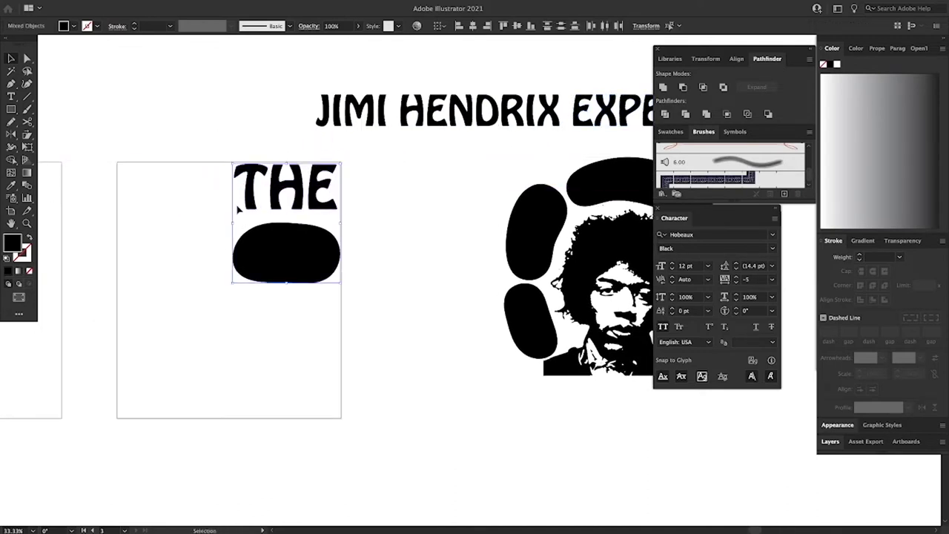
{"action": "key", "text": "Escape"}
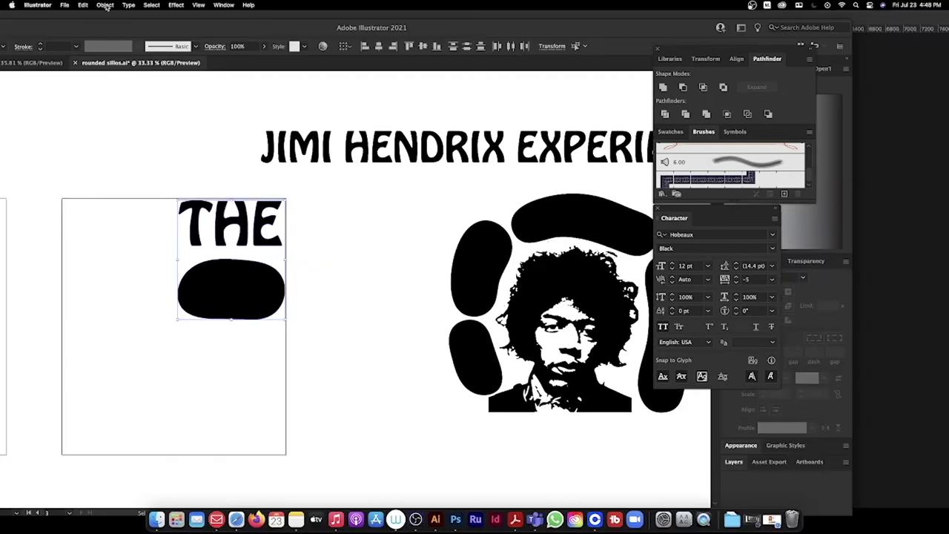
{"action": "left_click", "coordinate": [104, 5]}
{"action": "mouse_move", "coordinate": [134, 265]}
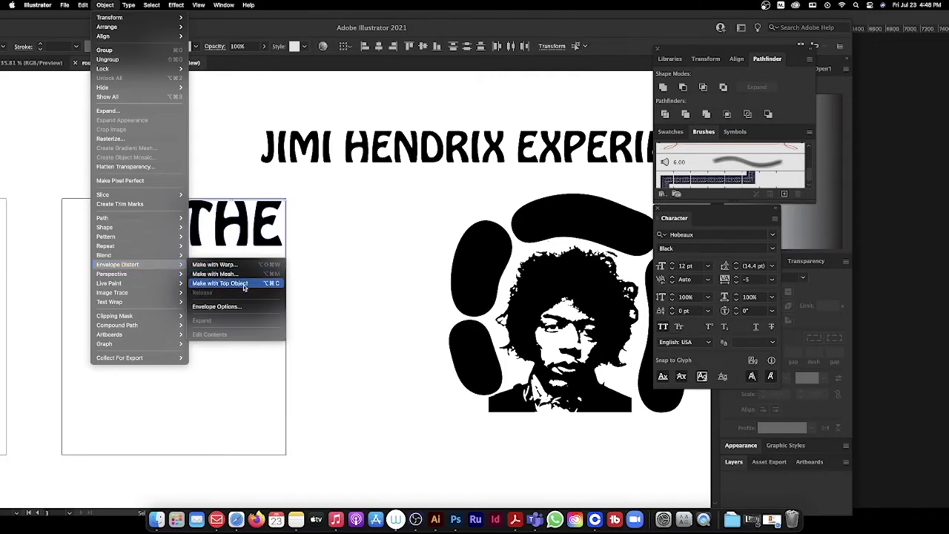
{"action": "left_click", "coordinate": [261, 286]}
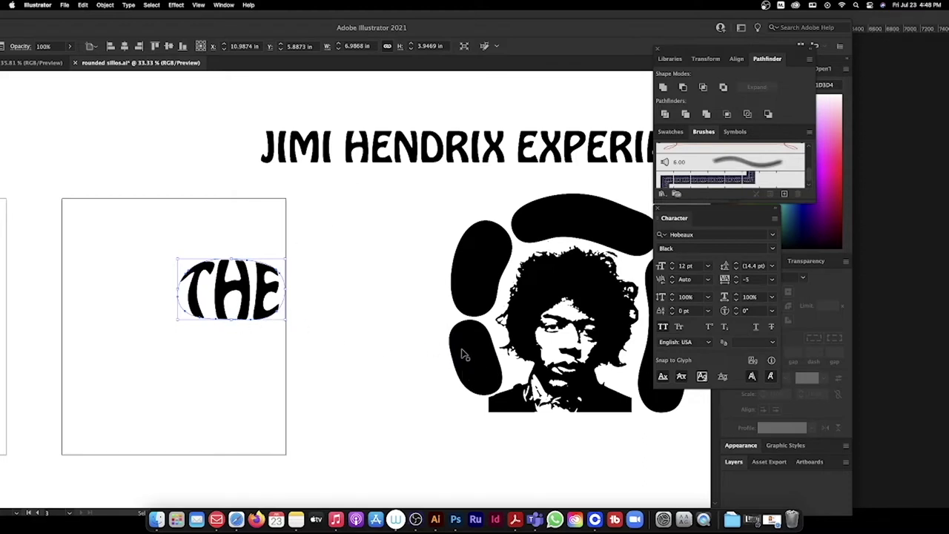
Move the warped THE beside the portrait's lower left, rotate it to follow the black shape there, and delete that shape
{"action": "left_click_drag", "start_coordinate": [291, 317], "coordinate": [443, 358]}
{"action": "left_click_drag", "start_coordinate": [462, 325], "coordinate": [482, 350]}
{"action": "left_click_drag", "start_coordinate": [488, 310], "coordinate": [485, 319]}
{"action": "mouse_move", "coordinate": [480, 373]}
{"action": "left_mouse_down"}
{"action": "mouse_move", "coordinate": [480, 358]}
{"action": "mouse_move", "coordinate": [472, 368]}
{"action": "mouse_move", "coordinate": [492, 346]}
{"action": "mouse_move", "coordinate": [484, 368]}
{"action": "left_mouse_up"}
{"action": "key", "text": "Delete"}
{"action": "scroll", "coordinate": [413, 325], "scroll_direction": "right", "scroll_amount": 2}
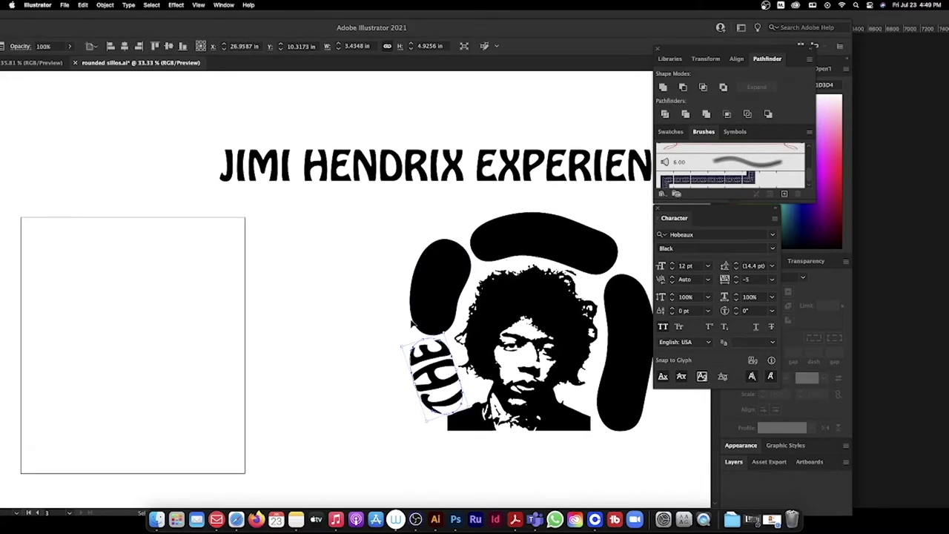
Warp JIMI into the upper-left black shape and HENDRIX into the arched top shape with Make with Top Object envelopes
{"action": "left_click", "coordinate": [437, 298]}
{"action": "left_click_drag", "start_coordinate": [434, 292], "coordinate": [234, 335]}
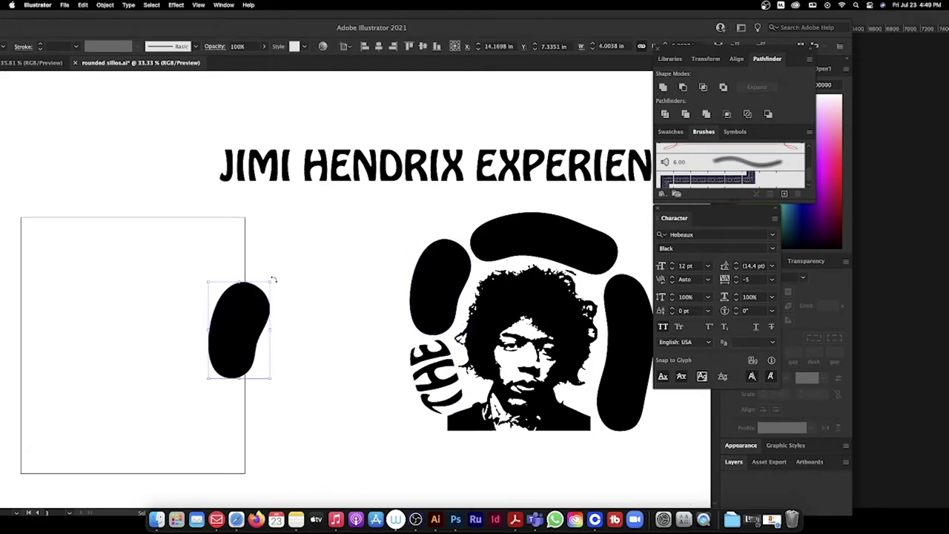
{"action": "left_click_drag", "start_coordinate": [274, 278], "coordinate": [313, 333]}
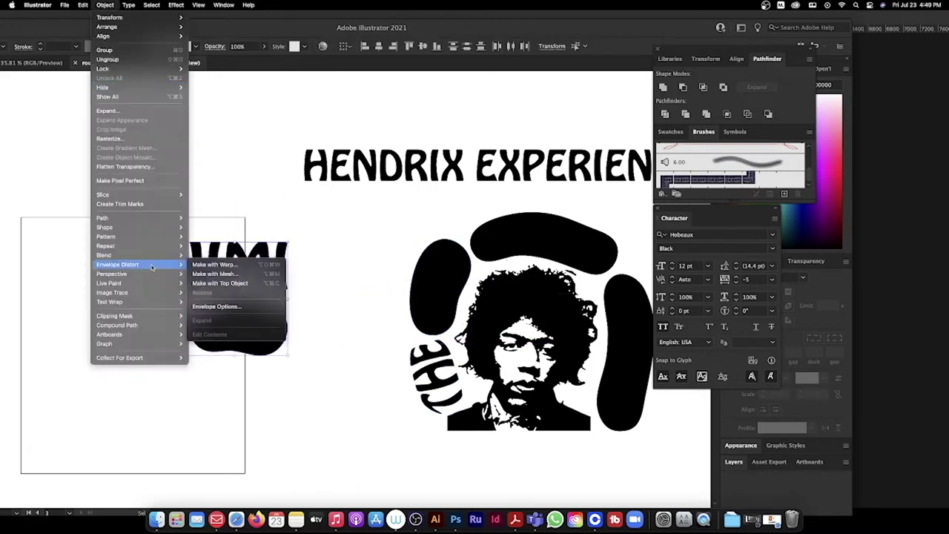
{"action": "left_click", "coordinate": [233, 282]}
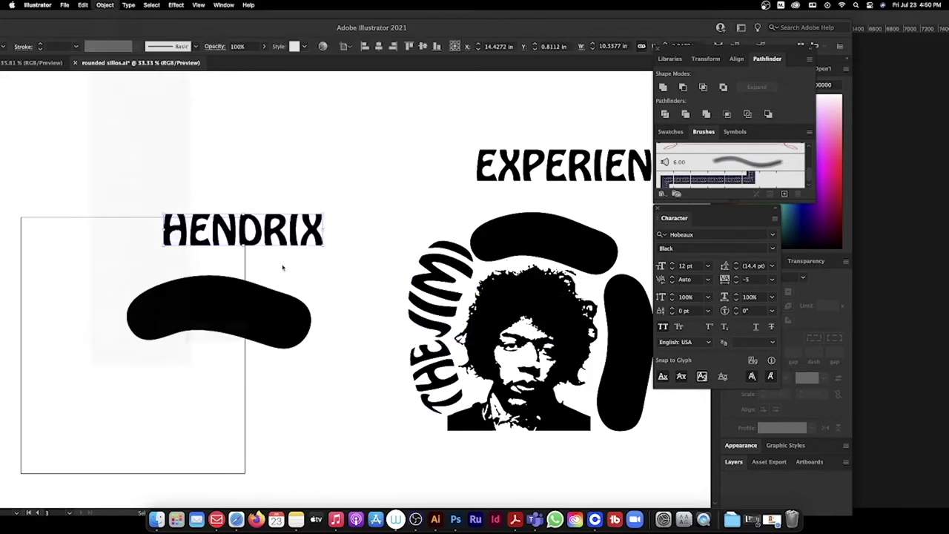
{"action": "key", "text": "super+alt+c"}
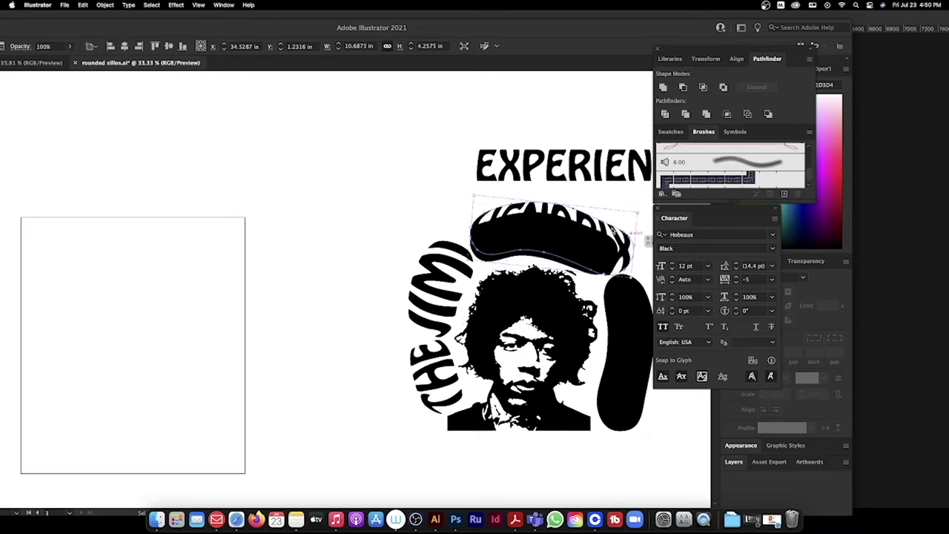
Pull the inner-edge anchor points of the EXPERIENCE envelope toward the face so the letters fill the gap beside the portrait
{"action": "scroll", "coordinate": [466, 235], "scroll_direction": "right", "scroll_amount": 5}
{"action": "scroll", "coordinate": [467, 234], "scroll_direction": "down", "scroll_amount": 1}
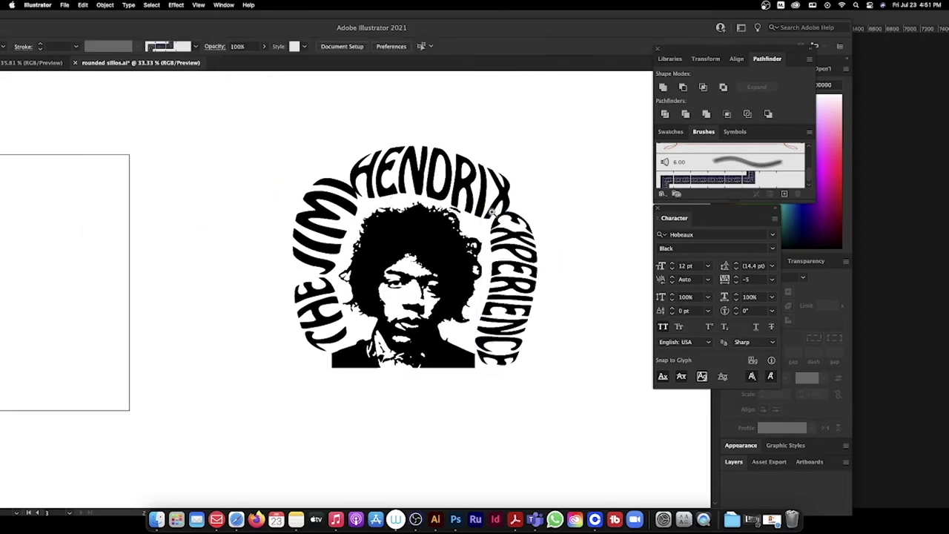
{"action": "scroll", "coordinate": [366, 320], "scroll_direction": "up", "scroll_amount": 1}
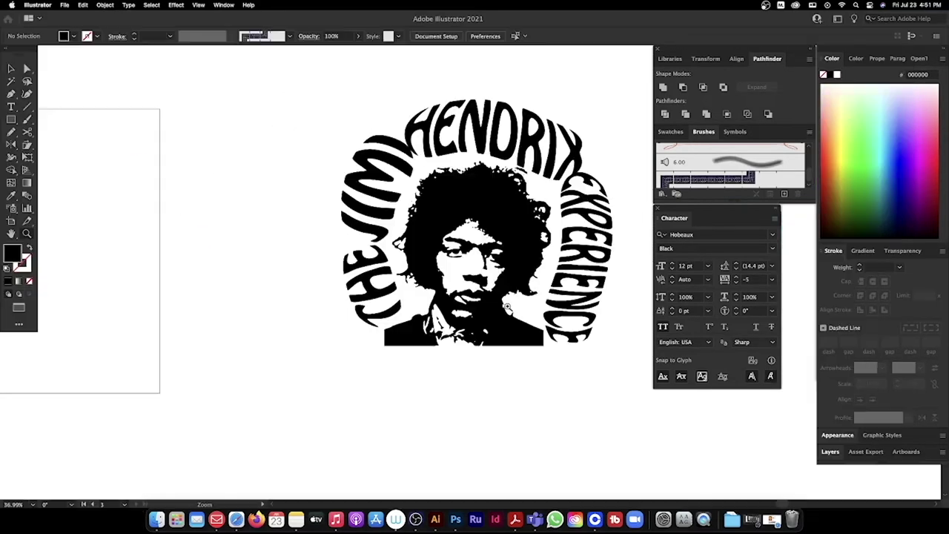
{"action": "left_click_drag", "start_coordinate": [621, 289], "coordinate": [529, 270]}
{"action": "left_click_drag", "start_coordinate": [512, 237], "coordinate": [519, 191]}
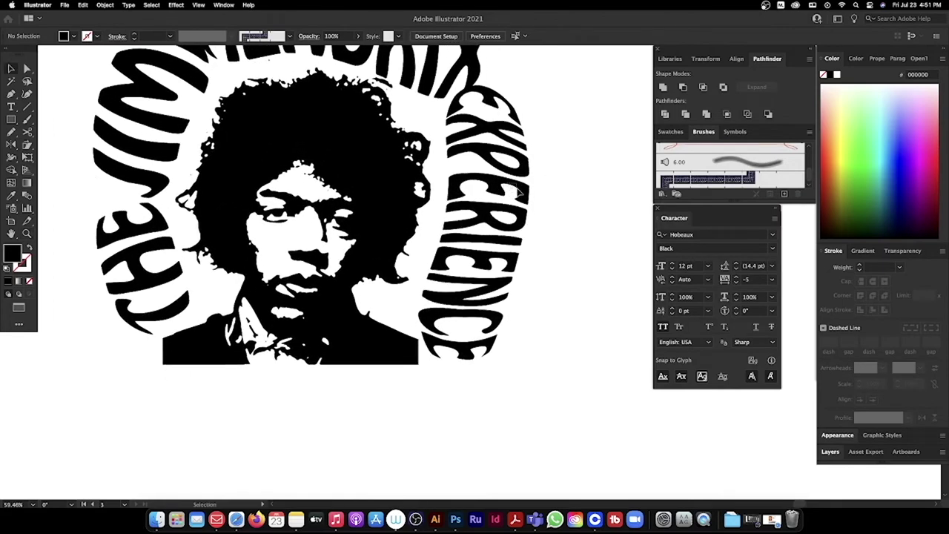
{"action": "scroll", "coordinate": [467, 194], "scroll_direction": "up", "scroll_amount": 2}
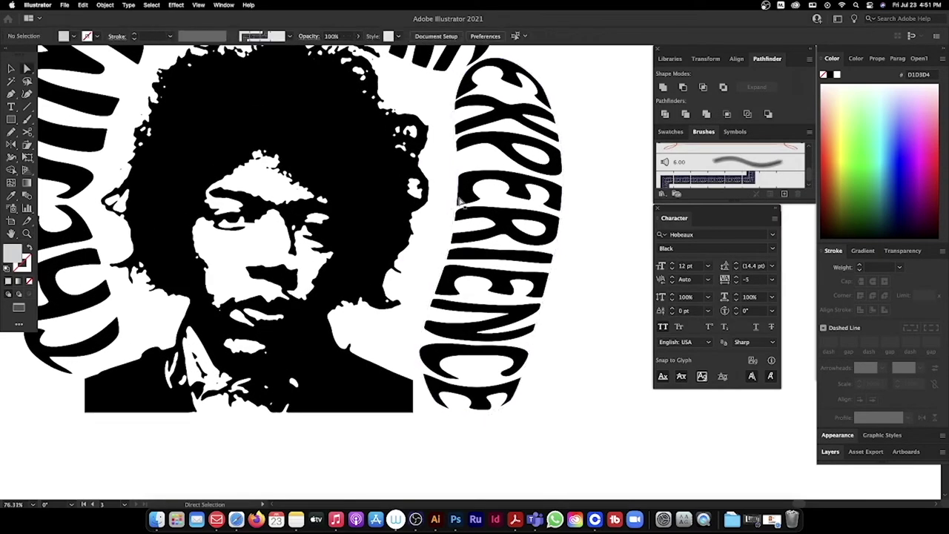
{"action": "key", "text": "a"}
{"action": "left_click", "coordinate": [442, 308]}
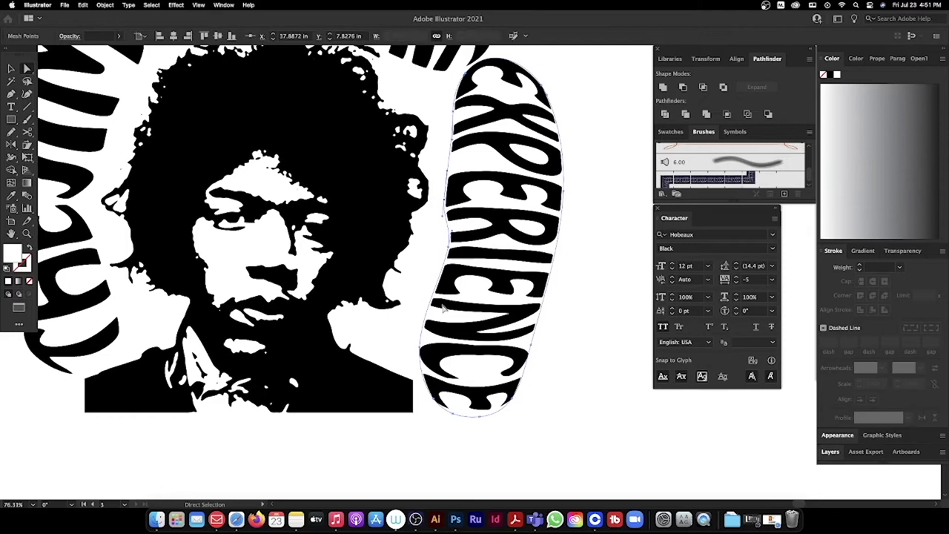
{"action": "left_click_drag", "start_coordinate": [421, 347], "coordinate": [405, 340]}
{"action": "left_click_drag", "start_coordinate": [448, 247], "coordinate": [436, 255]}
{"action": "key", "text": "space"}
{"action": "left_click_drag", "start_coordinate": [464, 161], "coordinate": [476, 289]}
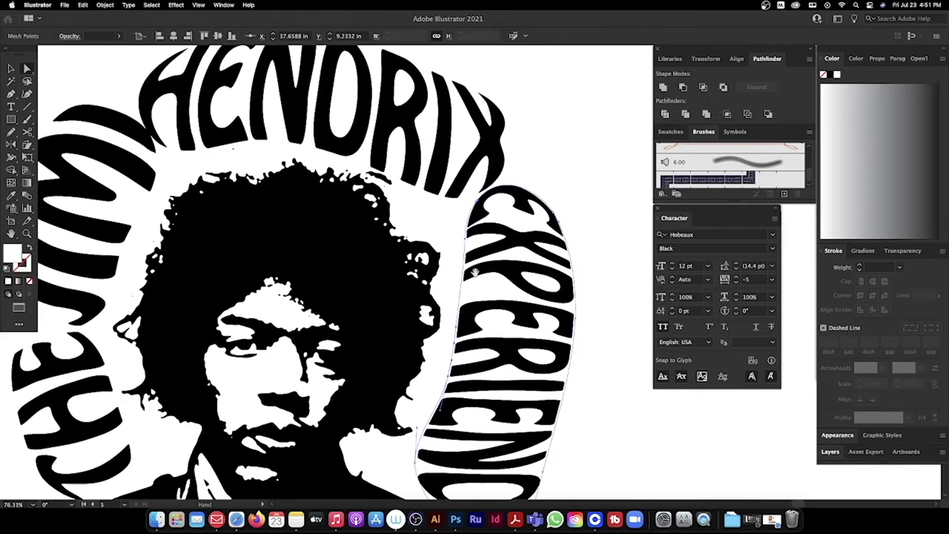
{"action": "left_click_drag", "start_coordinate": [467, 238], "coordinate": [455, 237]}
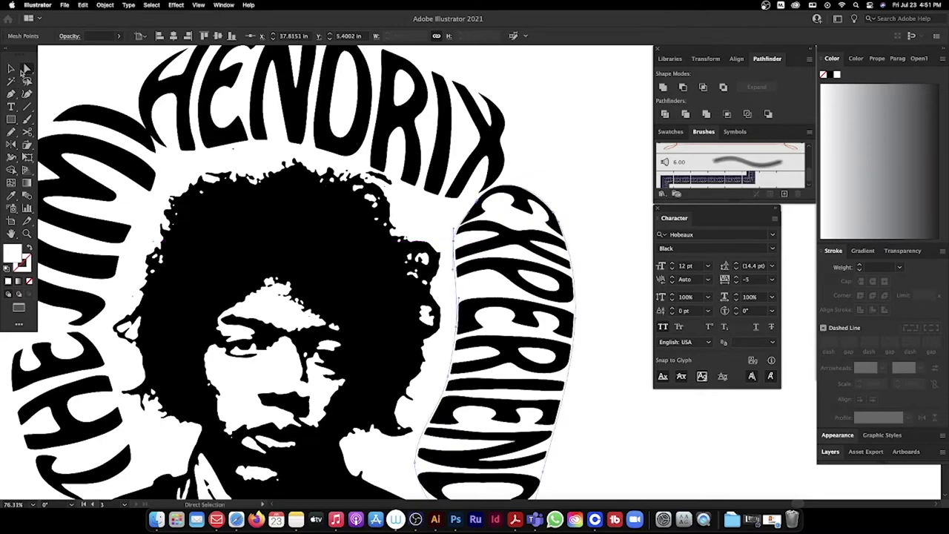
{"action": "left_click", "coordinate": [600, 207]}
Reshape the lower edge and upper-right edge of the HENDRIX envelope with the Direct Selection tool
{"action": "scroll", "coordinate": [519, 252], "scroll_direction": "down", "scroll_amount": 3}
{"action": "scroll", "coordinate": [519, 252], "scroll_direction": "right", "scroll_amount": 5}
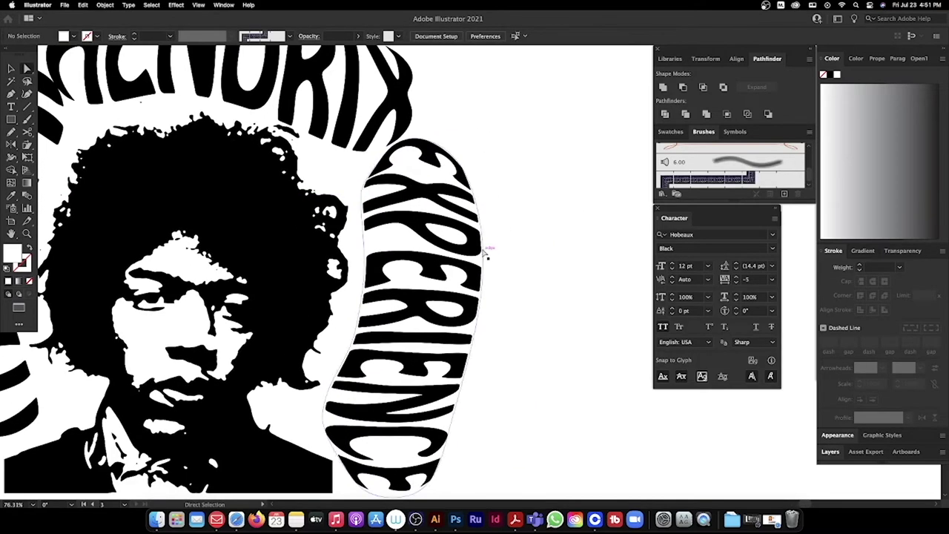
{"action": "key", "text": "space"}
{"action": "left_click_drag", "start_coordinate": [412, 147], "coordinate": [510, 257]}
{"action": "left_click_drag", "start_coordinate": [422, 254], "coordinate": [446, 267]}
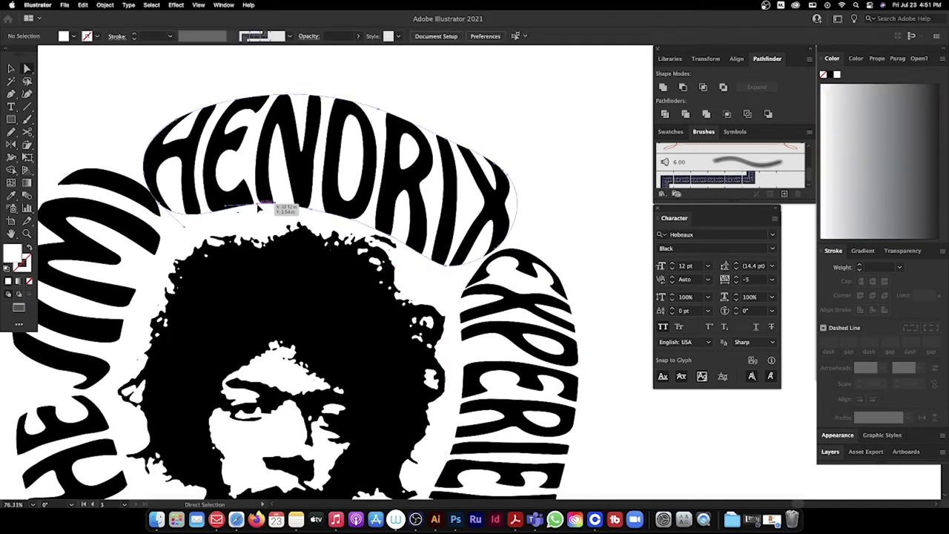
{"action": "left_click_drag", "start_coordinate": [386, 110], "coordinate": [381, 104]}
{"action": "left_click_drag", "start_coordinate": [500, 159], "coordinate": [493, 154]}
Adjust the anchor points of the JIMI envelope so the word fits more closely between THE and HENDRIX
{"action": "key", "text": "space"}
{"action": "left_click_drag", "start_coordinate": [319, 296], "coordinate": [477, 294]}
{"action": "left_click_drag", "start_coordinate": [288, 305], "coordinate": [293, 308]}
{"action": "left_click_drag", "start_coordinate": [171, 275], "coordinate": [159, 273]}
{"action": "left_click_drag", "start_coordinate": [318, 209], "coordinate": [311, 204]}
{"action": "left_click", "coordinate": [331, 225]}
Reshape the THE envelope's edge points so the letters spread toward the portrait's hair and shoulder
{"action": "key", "text": "space"}
{"action": "left_click_drag", "start_coordinate": [326, 370], "coordinate": [320, 208]}
{"action": "left_click_drag", "start_coordinate": [285, 345], "coordinate": [294, 343]}
{"action": "left_click_drag", "start_coordinate": [266, 268], "coordinate": [270, 267]}
{"action": "left_click_drag", "start_coordinate": [294, 342], "coordinate": [300, 347]}
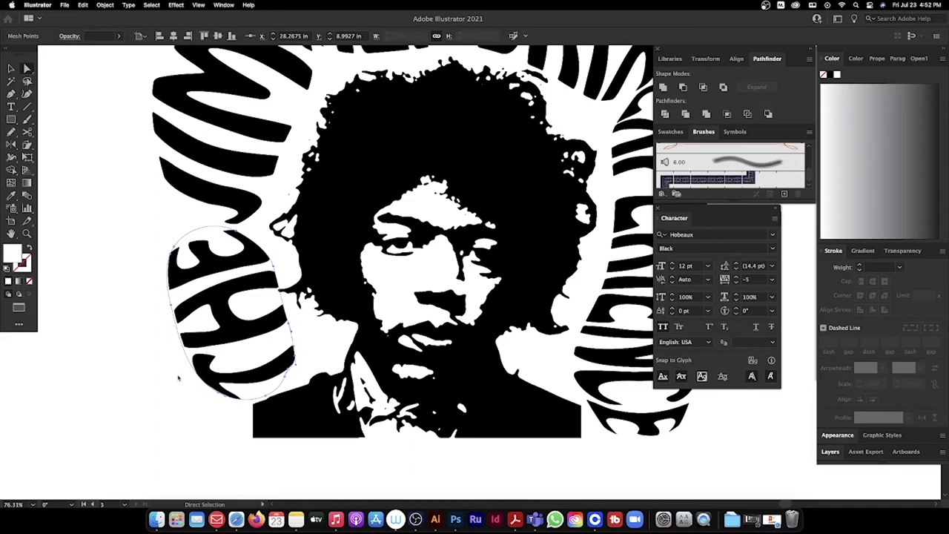
{"action": "left_click", "coordinate": [321, 354]}
Extend the portrait's shoulders outward at both lower corners, tapering them to points beneath THE and EXPERIENCE
{"action": "scroll", "coordinate": [424, 237], "scroll_direction": "down", "scroll_amount": 5}
{"action": "key", "text": "v"}
{"action": "left_click", "coordinate": [304, 293]}
{"action": "left_click", "coordinate": [547, 285]}
{"action": "left_click", "coordinate": [410, 370]}
{"action": "scroll", "coordinate": [298, 332], "scroll_direction": "up", "scroll_amount": 6}
{"action": "key", "text": "p"}
{"action": "left_click", "coordinate": [361, 330]}
{"action": "left_click", "coordinate": [290, 381]}
{"action": "scroll", "coordinate": [509, 241], "scroll_direction": "down", "scroll_amount": 8}
{"action": "left_click", "coordinate": [517, 375]}
{"action": "scroll", "coordinate": [630, 178], "scroll_direction": "up", "scroll_amount": 6}
{"action": "scroll", "coordinate": [499, 286], "scroll_direction": "down", "scroll_amount": 5}
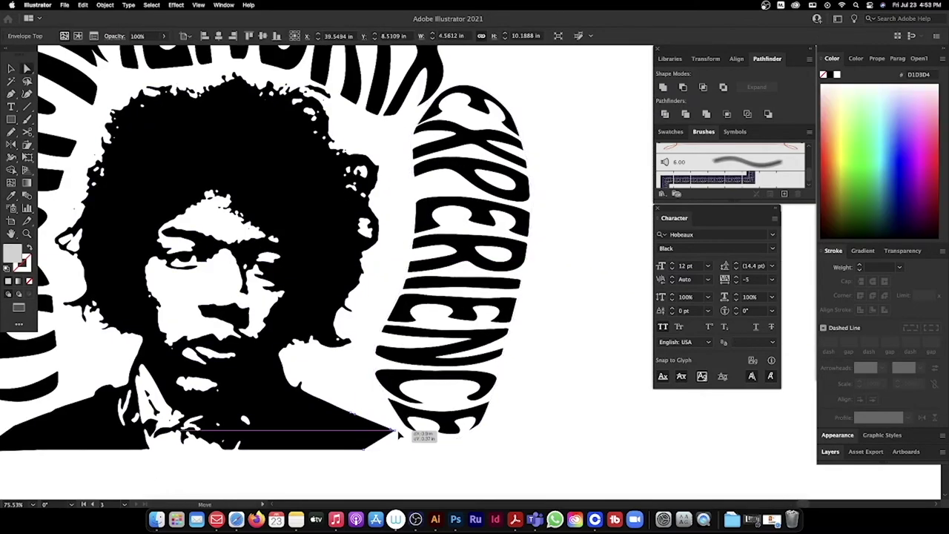
{"action": "key", "text": "a"}
Stretch the lower-left edge of the HENDRIX envelope down toward the hair to close the gap
{"action": "scroll", "coordinate": [337, 255], "scroll_direction": "up", "scroll_amount": 6}
{"action": "left_click", "coordinate": [314, 257]}
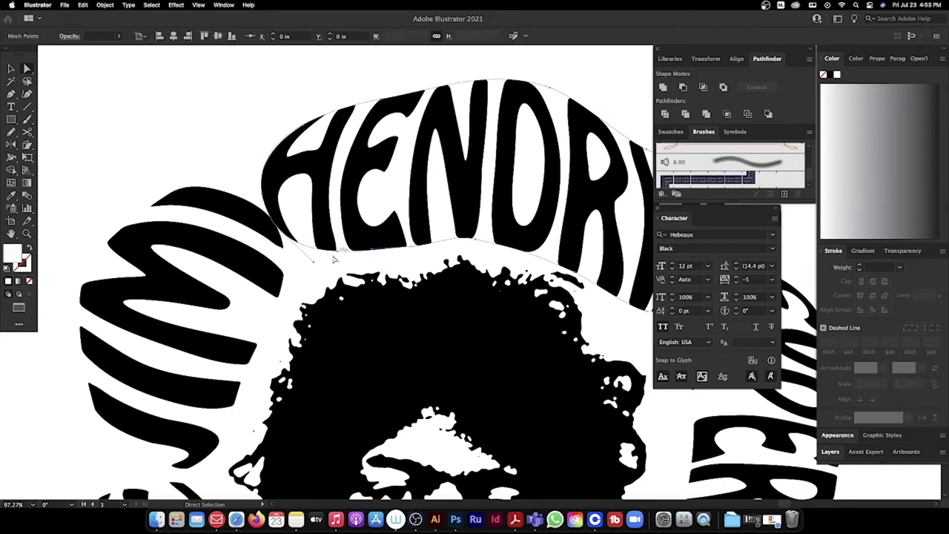
{"action": "left_click", "coordinate": [408, 270]}
{"action": "scroll", "coordinate": [408, 270], "scroll_direction": "down", "scroll_amount": 6}
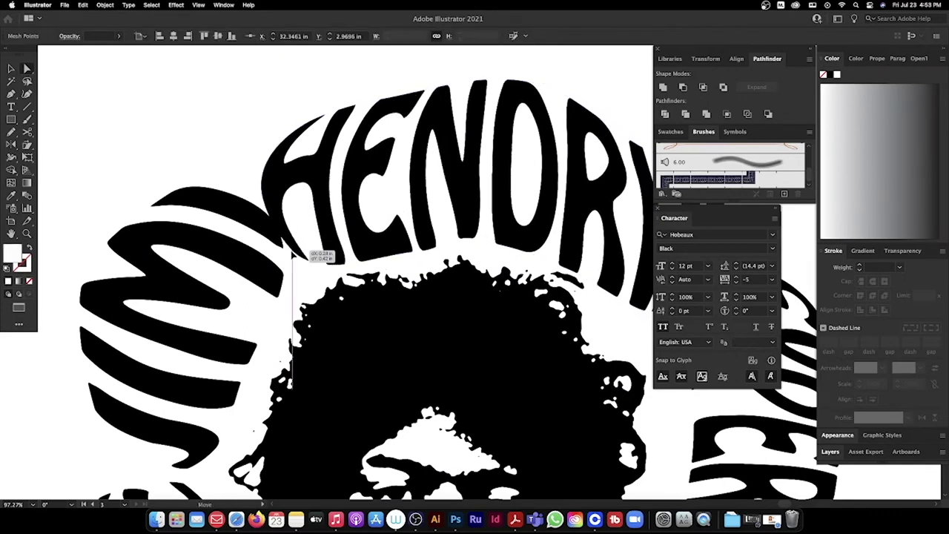
{"action": "scroll", "coordinate": [449, 291], "scroll_direction": "up", "scroll_amount": 6}
{"action": "key", "text": "a"}
{"action": "left_click_drag", "start_coordinate": [194, 255], "coordinate": [199, 259]}
{"action": "left_click_drag", "start_coordinate": [269, 261], "coordinate": [288, 309]}
Push out the right end of the HENDRIX envelope and the upper outer corners of the EXPERIENCE and JIMI envelopes
{"action": "left_click_drag", "start_coordinate": [630, 319], "coordinate": [237, 304]}
{"action": "left_click_drag", "start_coordinate": [310, 436], "coordinate": [327, 439]}
{"action": "left_click_drag", "start_coordinate": [342, 252], "coordinate": [425, 430]}
{"action": "left_click_drag", "start_coordinate": [417, 220], "coordinate": [424, 228]}
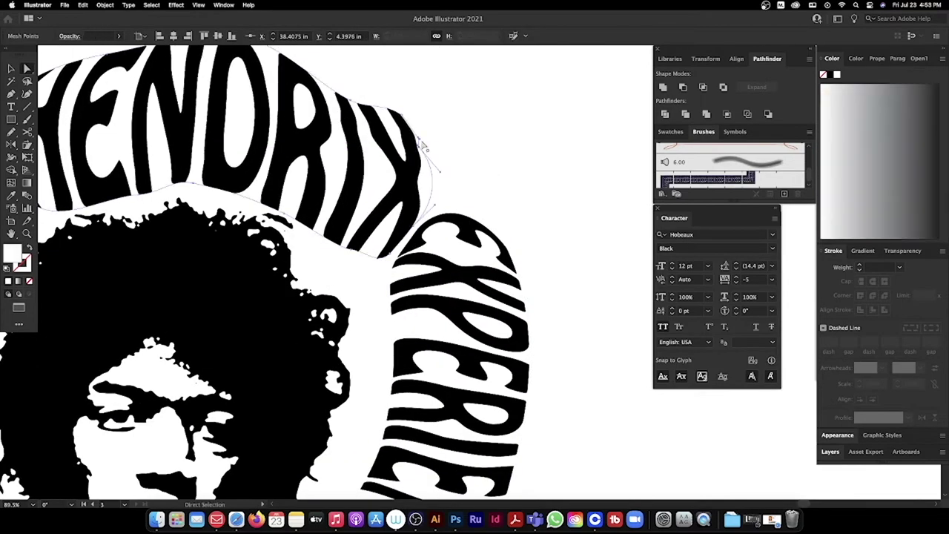
{"action": "left_click_drag", "start_coordinate": [547, 242], "coordinate": [555, 247]}
{"action": "left_click_drag", "start_coordinate": [296, 222], "coordinate": [474, 249]}
{"action": "left_click", "coordinate": [168, 194]}
{"action": "left_click_drag", "start_coordinate": [167, 193], "coordinate": [160, 188]}
{"action": "left_click", "coordinate": [386, 296]}
Nudge the EXPERIENCE and THE envelopes into closer alignment with the sides of the portrait
{"action": "key", "text": "super+minus"}
{"action": "key", "text": "super+minus"}
{"action": "key", "text": "super+minus"}
{"action": "key", "text": "super+minus"}
{"action": "scroll", "coordinate": [537, 282], "scroll_direction": "up", "scroll_amount": 5}
{"action": "key", "text": "v"}
{"action": "left_click_drag", "start_coordinate": [525, 304], "coordinate": [522, 305]}
{"action": "left_click", "coordinate": [378, 338]}
{"action": "left_click", "coordinate": [152, 371]}
{"action": "left_click_drag", "start_coordinate": [171, 430], "coordinate": [181, 428]}
{"action": "left_click", "coordinate": [555, 341]}
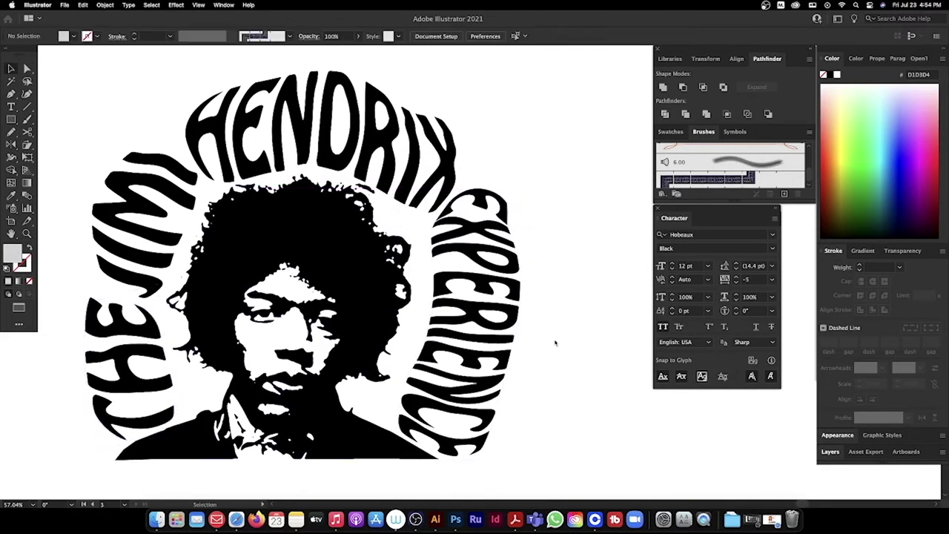
Enlarge the THE and EXPERIENCE envelopes and reposition them to reach down to the portrait's shoulders
{"action": "scroll", "coordinate": [586, 290], "scroll_direction": "down", "scroll_amount": 5}
{"action": "left_click", "coordinate": [475, 296]}
{"action": "left_click_drag", "start_coordinate": [524, 373], "coordinate": [570, 386], "text": "alt+shift"}
{"action": "left_click_drag", "start_coordinate": [452, 171], "coordinate": [412, 132]}
{"action": "left_click_drag", "start_coordinate": [553, 297], "coordinate": [560, 247]}
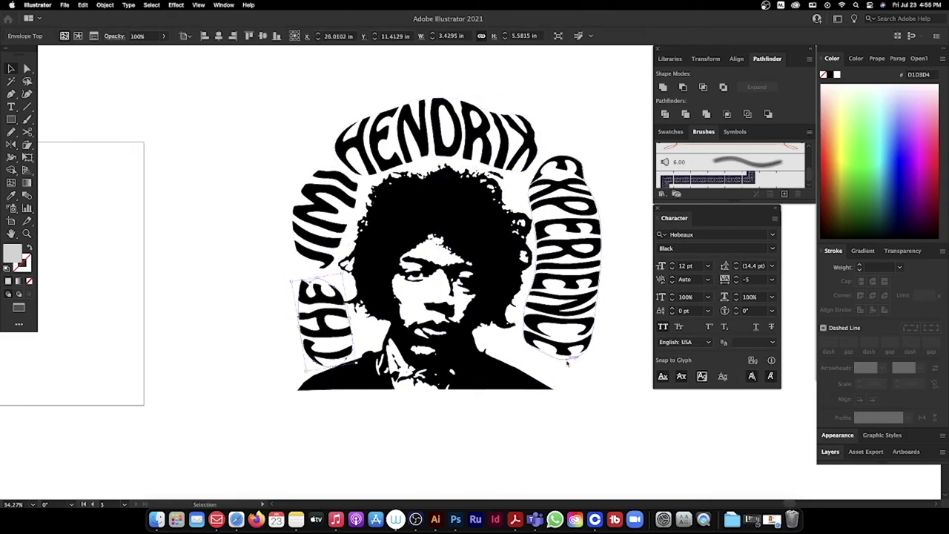
{"action": "left_click_drag", "start_coordinate": [317, 299], "coordinate": [325, 298]}
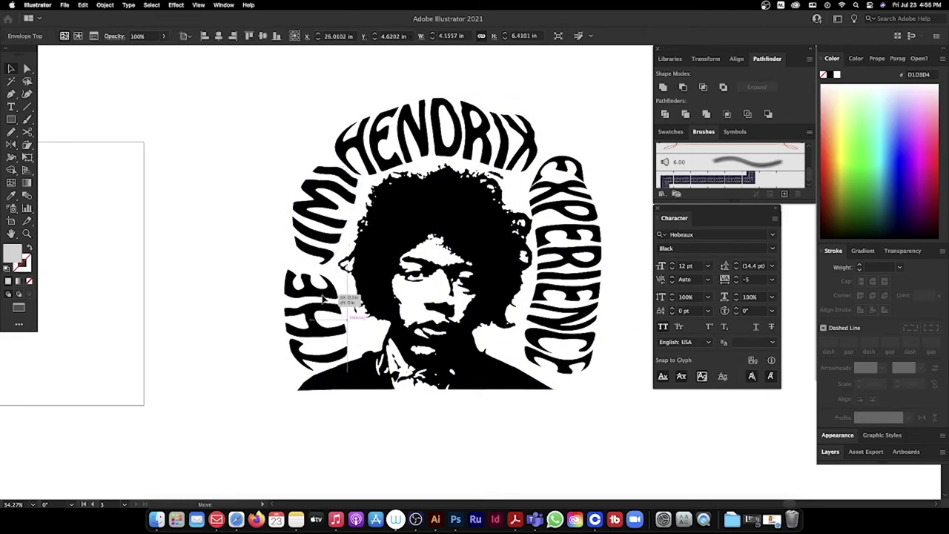
{"action": "left_click_drag", "start_coordinate": [568, 263], "coordinate": [568, 268]}
{"action": "left_click", "coordinate": [642, 235]}
Shift the THE and JIMI envelopes slightly outward and scale up the lettering to balance the ring around the portrait
{"action": "key", "text": "super+minus"}
{"action": "key", "text": "super+minus"}
{"action": "scroll", "coordinate": [343, 319], "scroll_direction": "up", "scroll_amount": 4}
{"action": "left_click", "coordinate": [363, 337]}
{"action": "left_click_drag", "start_coordinate": [333, 282], "coordinate": [323, 268]}
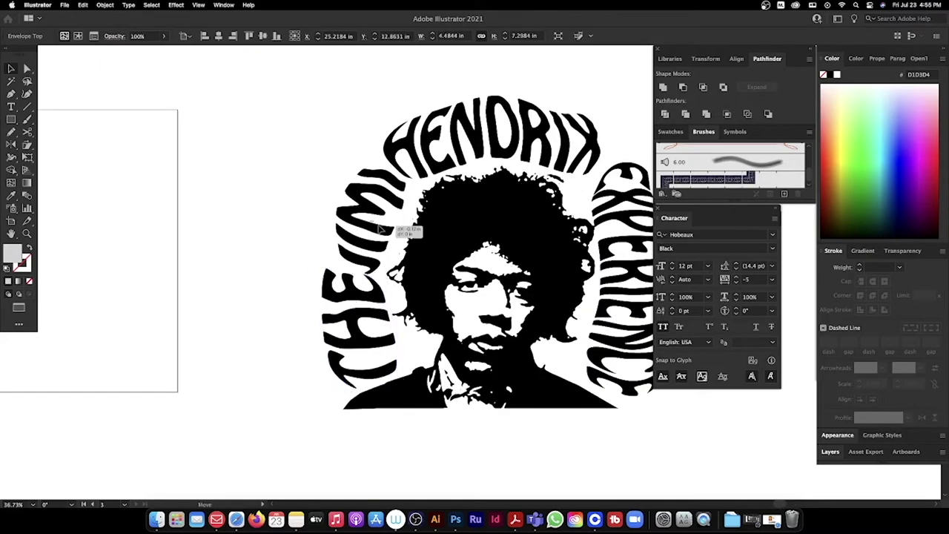
{"action": "left_click_drag", "start_coordinate": [519, 311], "coordinate": [364, 281]}
{"action": "left_click", "coordinate": [349, 100]}
{"action": "left_click_drag", "start_coordinate": [447, 65], "coordinate": [455, 61], "text": "alt+shift"}
Reshape the inner edges of the EXPERIENCE and THE envelopes around the face and shoulders, and refit HENDRIX above them
{"action": "left_click_drag", "start_coordinate": [490, 227], "coordinate": [486, 233]}
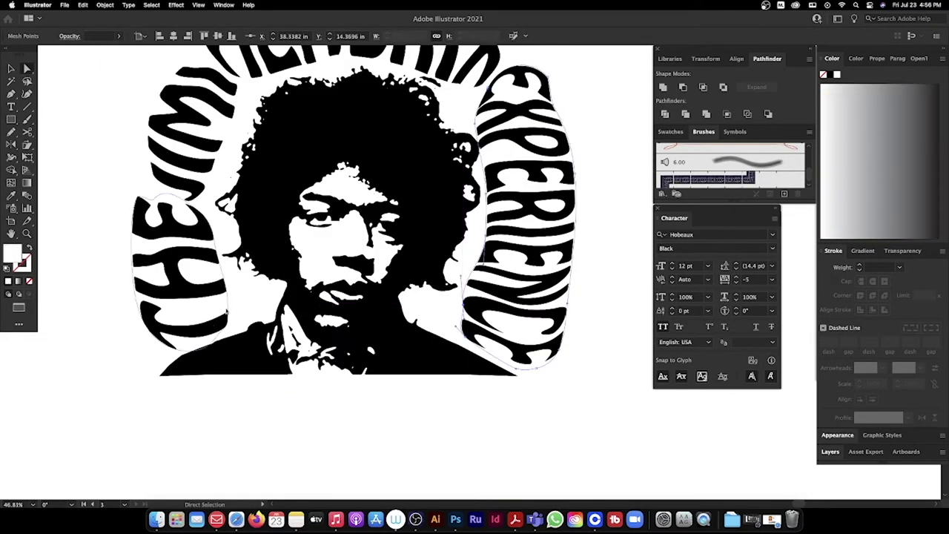
{"action": "left_click_drag", "start_coordinate": [226, 312], "coordinate": [230, 275]}
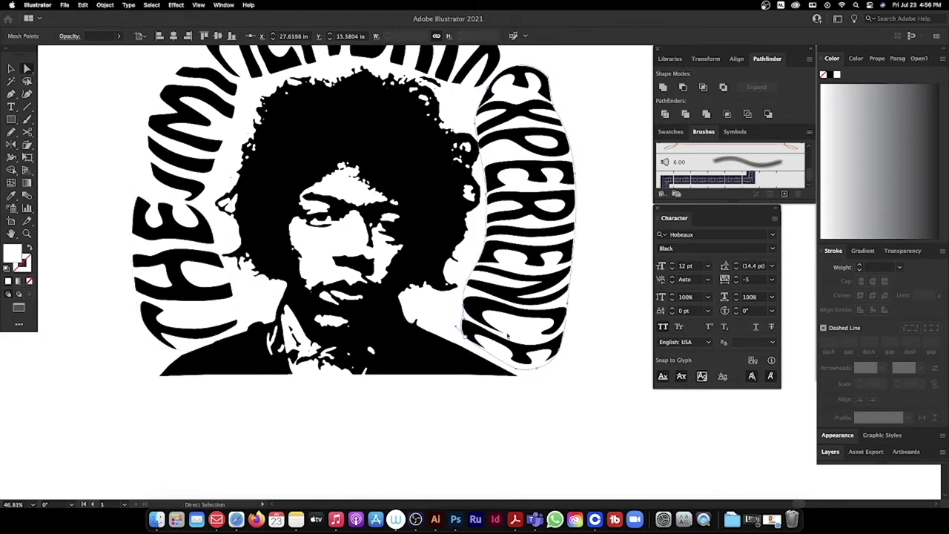
{"action": "left_click", "coordinate": [619, 275]}
{"action": "scroll", "coordinate": [480, 169], "scroll_direction": "up", "scroll_amount": 3}
{"action": "left_click_drag", "start_coordinate": [460, 167], "coordinate": [453, 170]}
{"action": "key", "text": "v"}
{"action": "left_click_drag", "start_coordinate": [482, 92], "coordinate": [493, 86]}
{"action": "left_click", "coordinate": [581, 141]}
Bring the Arnold Böcklin JIMI sample and a crop of the reference poster's date and venue lines below the portrait
{"action": "key", "text": "super+space"}
{"action": "left_click_drag", "start_coordinate": [579, 176], "coordinate": [374, 284]}
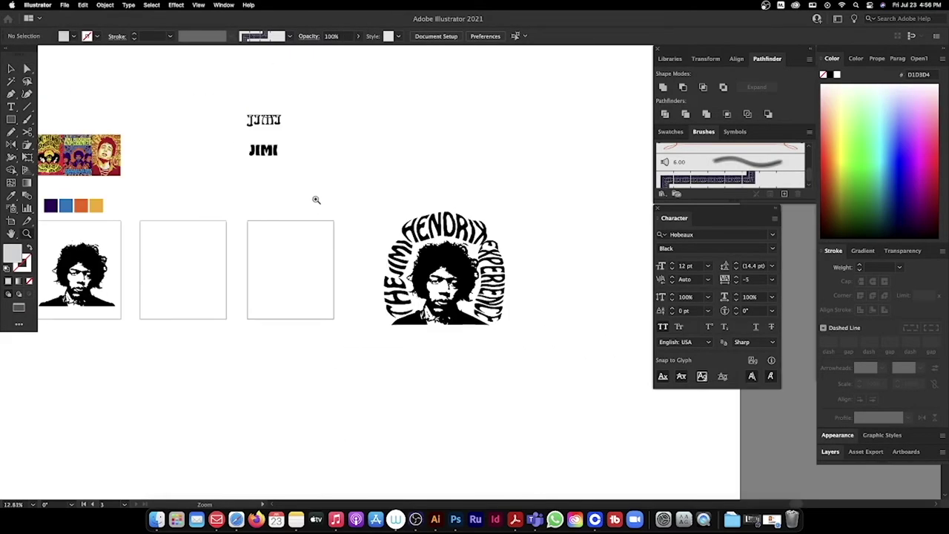
{"action": "left_click_drag", "start_coordinate": [275, 126], "coordinate": [419, 341]}
{"action": "mouse_move", "coordinate": [172, 254]}
{"action": "left_mouse_down"}
{"action": "mouse_move", "coordinate": [396, 327]}
{"action": "mouse_move", "coordinate": [637, 457]}
{"action": "left_mouse_up"}
{"action": "left_click_drag", "start_coordinate": [153, 177], "coordinate": [277, 211]}
{"action": "left_click_drag", "start_coordinate": [212, 197], "coordinate": [361, 214]}
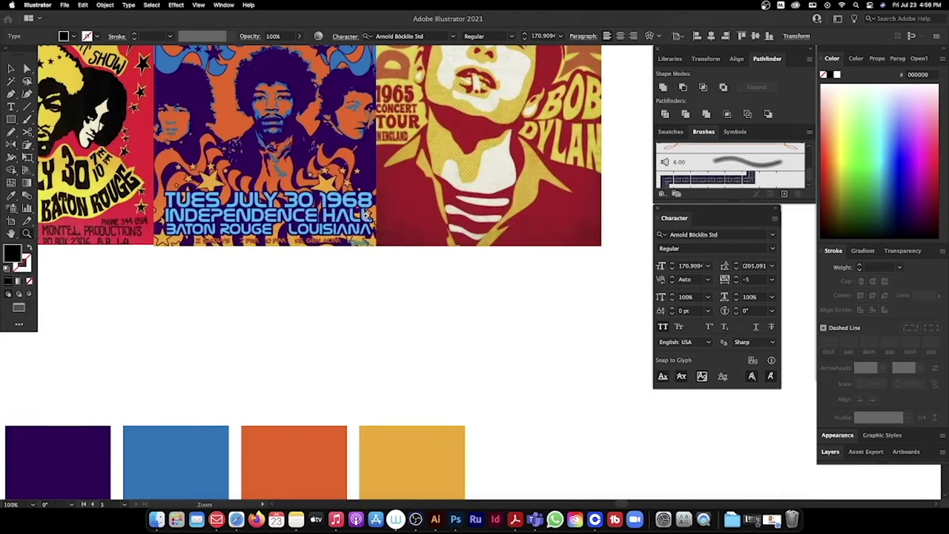
{"action": "scroll", "coordinate": [364, 215], "scroll_direction": "left", "scroll_amount": 3}
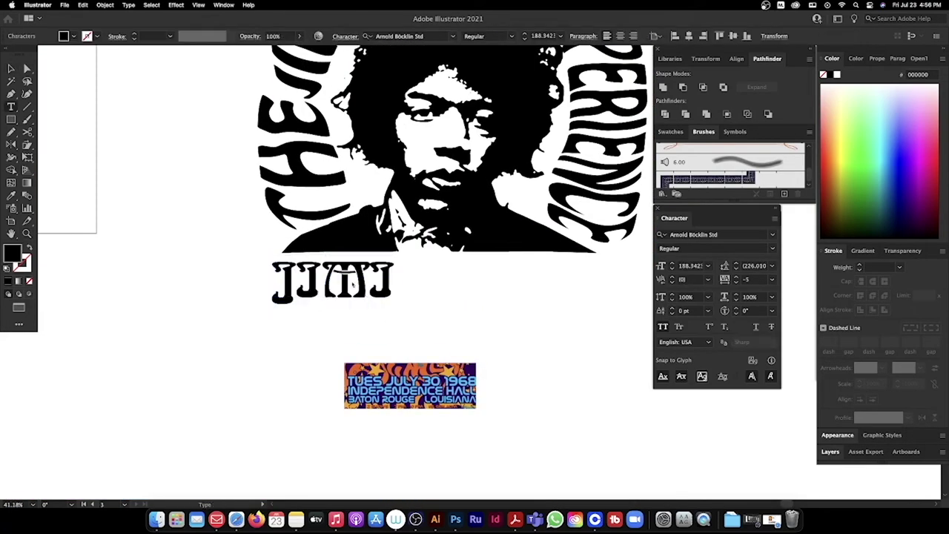
Replace the Arnold Böcklin JIMI sample with a new Hobeaux Black text object below the portrait, enlarged to about 69 pt
{"action": "key", "text": "BackSpace"}
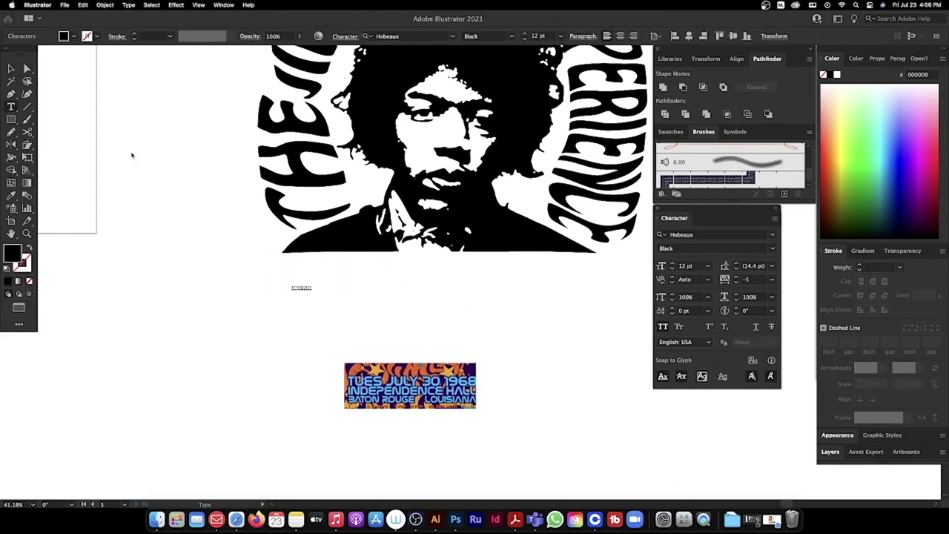
{"action": "scroll", "coordinate": [131, 155], "scroll_direction": "right", "scroll_amount": 1}
{"action": "left_click", "coordinate": [11, 69]}
{"action": "left_click_drag", "start_coordinate": [311, 309], "coordinate": [393, 314]}
Enter the concert details as three lines: TUES JULY 30 1968, INDEPENDENCE HALL and BATON ROUGE LOUISIANA
{"action": "type", "text": "TU"}
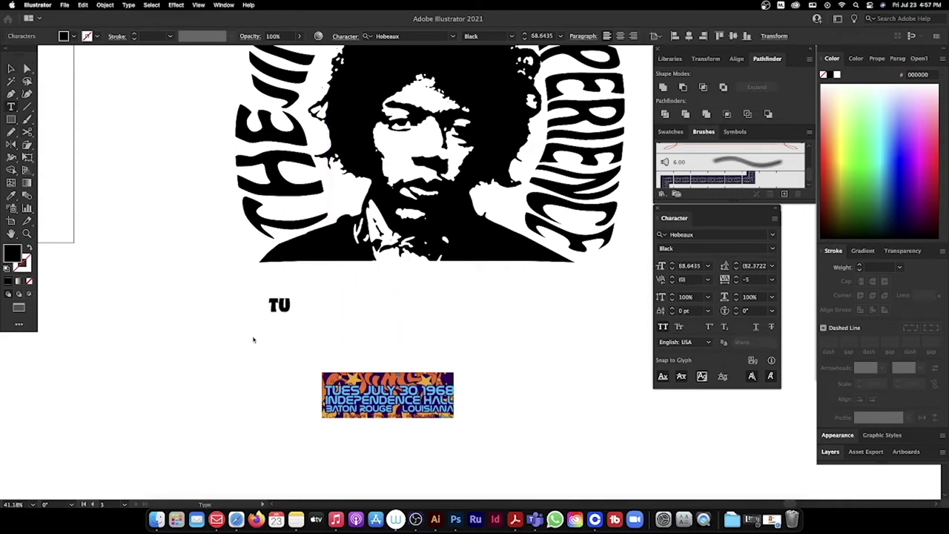
{"action": "type", "text": "ES JULY 30 1968"}
{"action": "key", "text": "Return"}
{"action": "type", "text": "INDEPENDENCE HALL"}
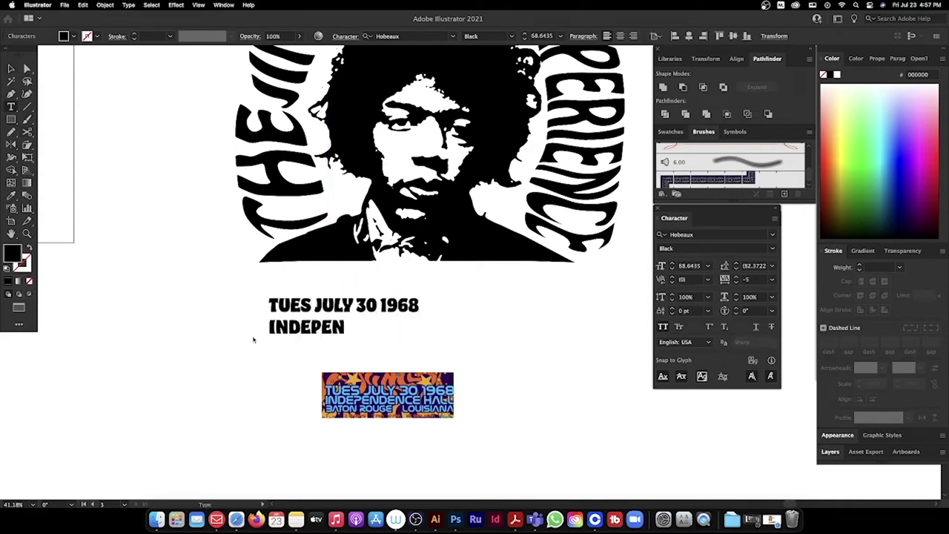
{"action": "key", "text": "Return"}
{"action": "type", "text": "AN"}
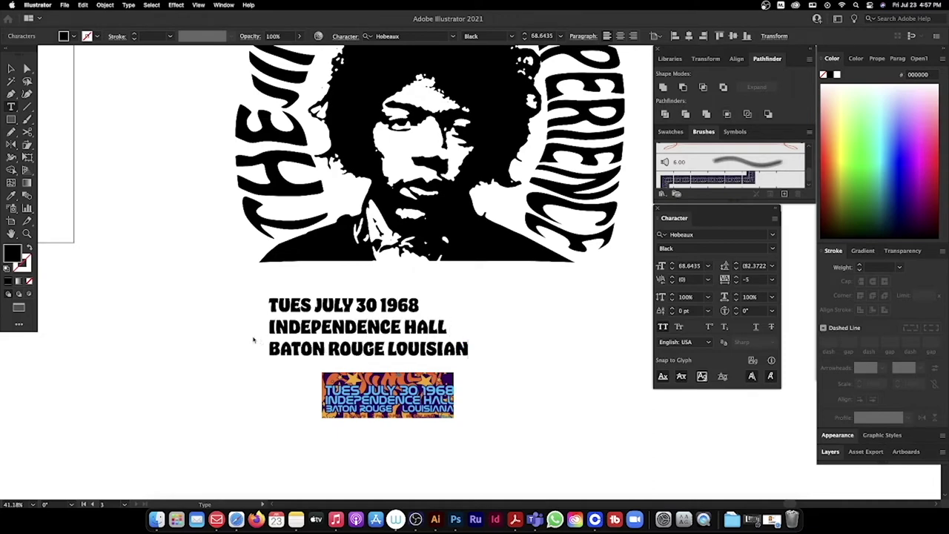
{"action": "type", "text": "A"}
Place the three-line text directly beneath the portrait and scale it up to about 101 pt
{"action": "scroll", "coordinate": [324, 209], "scroll_direction": "down", "scroll_amount": 3}
{"action": "key", "text": "v"}
{"action": "scroll", "coordinate": [474, 312], "scroll_direction": "up", "scroll_amount": 4}
{"action": "left_click_drag", "start_coordinate": [307, 267], "coordinate": [280, 226]}
{"action": "left_click_drag", "start_coordinate": [422, 271], "coordinate": [559, 321]}
{"action": "left_click", "coordinate": [529, 388]}
{"action": "scroll", "coordinate": [530, 388], "scroll_direction": "down", "scroll_amount": 2}
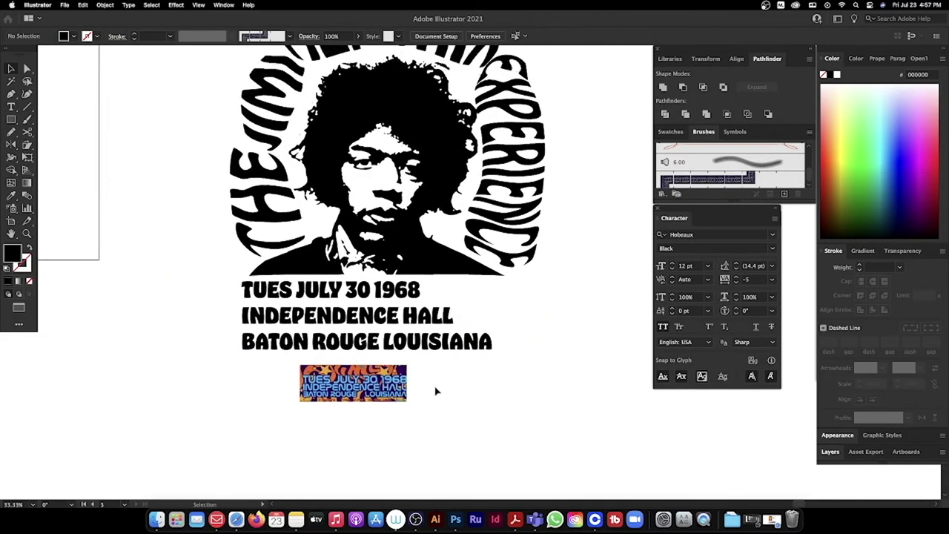
Move the reference crop aside and split INDEPENDENCE HALL and BATON ROUGE LOUISIANA into a separate text object away from the date
{"action": "left_click_drag", "start_coordinate": [401, 398], "coordinate": [207, 398]}
{"action": "scroll", "coordinate": [445, 393], "scroll_direction": "up", "scroll_amount": 3}
{"action": "key", "text": "a"}
{"action": "key", "text": "t"}
{"action": "left_click_drag", "start_coordinate": [464, 399], "coordinate": [228, 376]}
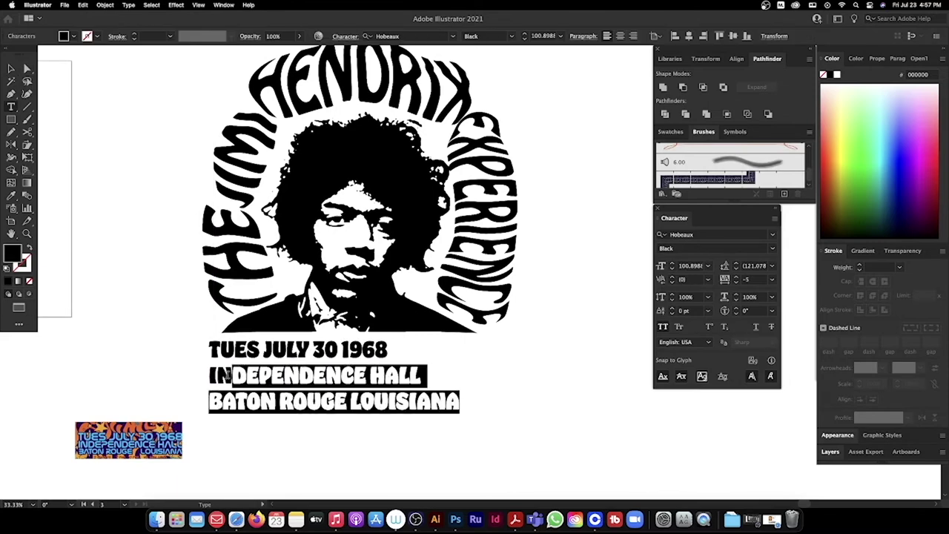
{"action": "key", "text": "BackSpace"}
{"action": "left_click", "coordinate": [425, 371], "text": "super"}
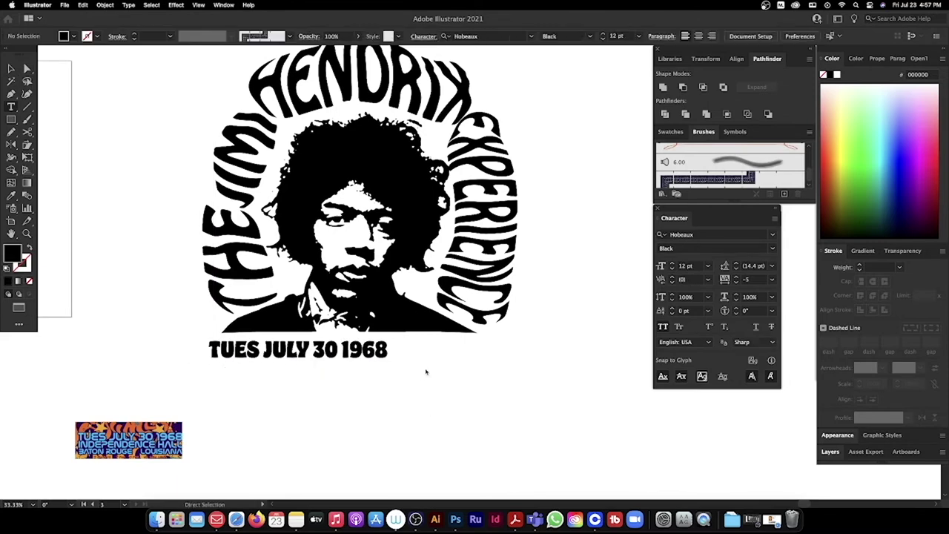
{"action": "type", "text": "INDEPENDENCE HALL BATON ROUGE LOUISIANA"}
{"action": "left_click_drag", "start_coordinate": [476, 289], "coordinate": [541, 443]}
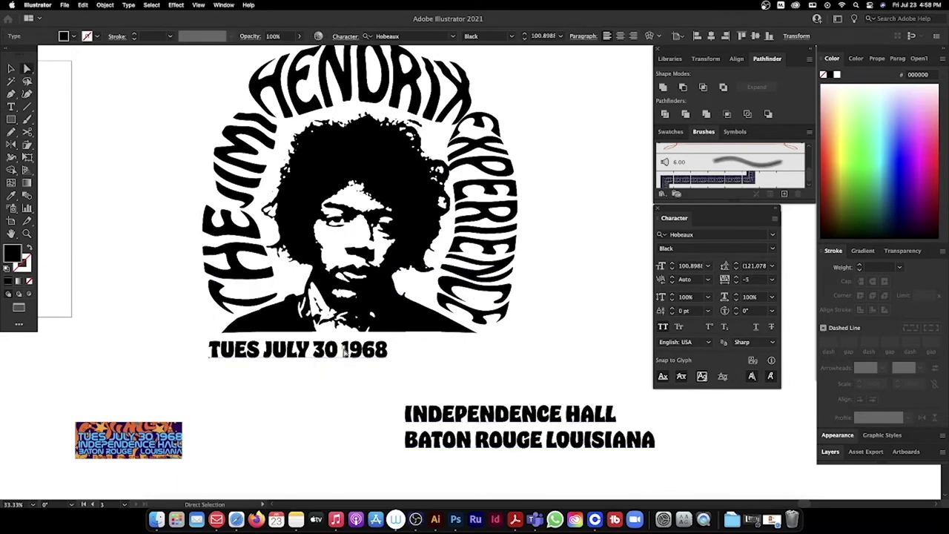
Split 1968 off the date line into its own text object, enlarged beneath TUES JULY 30 to match its width
{"action": "left_click", "coordinate": [346, 352]}
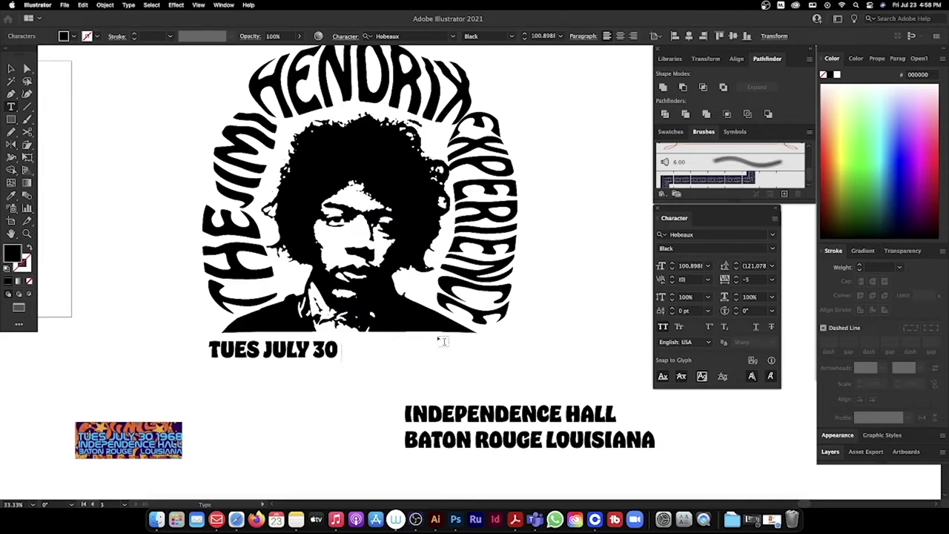
{"action": "key", "text": "Escape"}
{"action": "key", "text": "super+v"}
{"action": "left_click_drag", "start_coordinate": [485, 283], "coordinate": [342, 423]}
{"action": "scroll", "coordinate": [435, 398], "scroll_direction": "up", "scroll_amount": 1}
Punctuate the date line as "TUES -JULY 30," and enlarge 1968 slightly to match its new width
{"action": "left_click", "coordinate": [209, 367]}
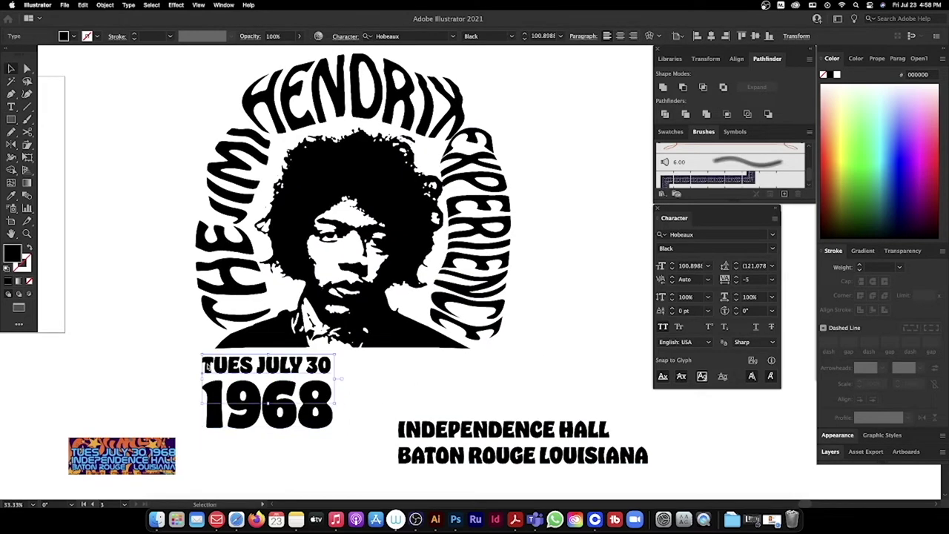
{"action": "key", "text": "t"}
{"action": "type", "text": ","}
{"action": "key", "text": "Escape"}
{"action": "left_click", "coordinate": [268, 405]}
{"action": "double_click", "coordinate": [258, 366]}
{"action": "type", "text": "-"}
{"action": "key", "text": "Escape"}
{"action": "left_click", "coordinate": [319, 408]}
{"action": "left_click_drag", "start_coordinate": [335, 439], "coordinate": [344, 448]}
{"action": "left_click_drag", "start_coordinate": [517, 391], "coordinate": [416, 346]}
Tighten the letter spacing of INDEPENDENCE HALL, move the venue text beside the date, and break LOUISIANA onto its own line
{"action": "triple_click", "coordinate": [436, 384]}
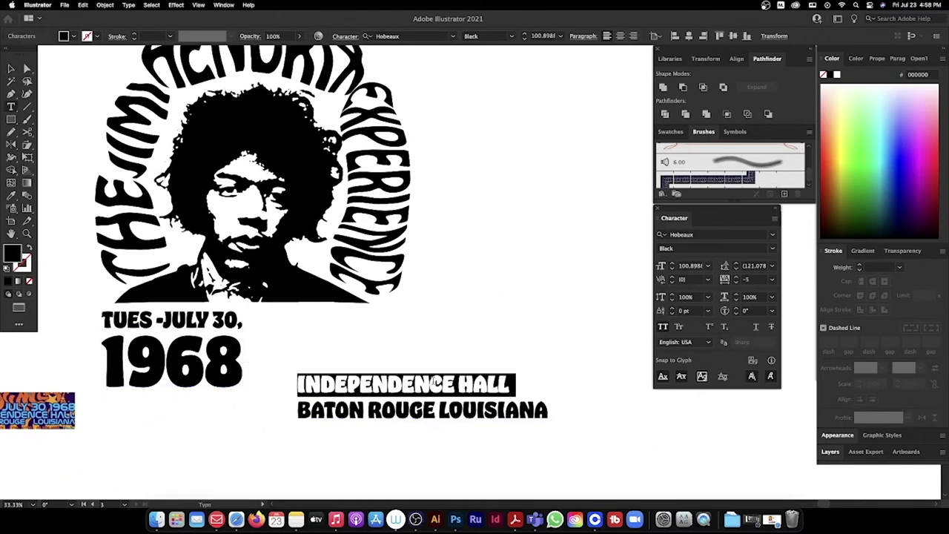
{"action": "key", "text": "alt+Left"}
{"action": "key", "text": "alt+Left"}
{"action": "key", "text": "alt+Left"}
{"action": "left_click_drag", "start_coordinate": [406, 386], "coordinate": [362, 322]}
{"action": "left_click", "coordinate": [395, 341]}
{"action": "key", "text": "Return"}
Adjust the INDEPENDENCE HALL font size and enlarge BATON ROUGE and LOUISIANA to form a compact block beside 1968
{"action": "triple_click", "coordinate": [355, 327]}
{"action": "left_click", "coordinate": [673, 268]}
{"action": "triple_click", "coordinate": [326, 373]}
{"action": "left_click", "coordinate": [672, 264]}
{"action": "left_click", "coordinate": [672, 266]}
{"action": "key", "text": "Escape"}
{"action": "left_click", "coordinate": [478, 326]}
{"action": "left_click_drag", "start_coordinate": [348, 365], "coordinate": [348, 365]}
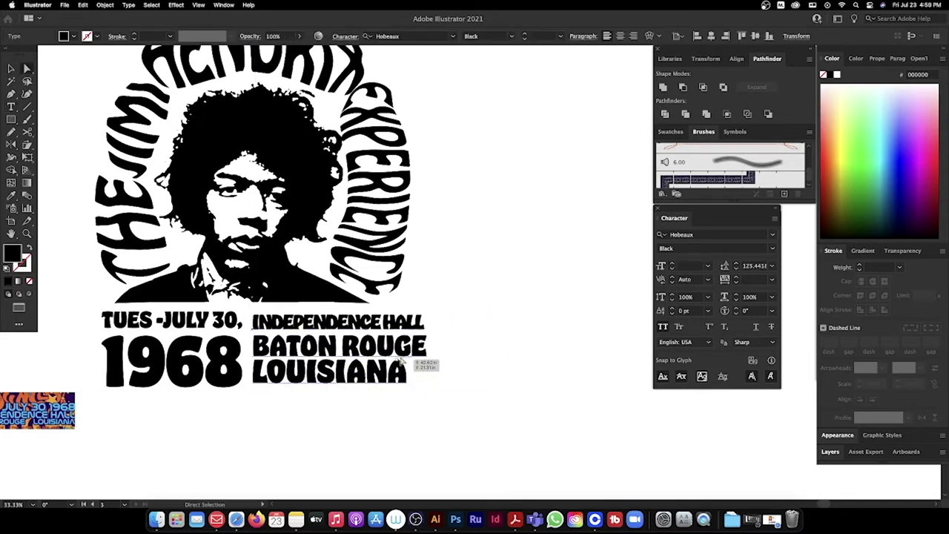
Fine-tune the venue block against the date, and scale up the portrait with its warped lettering to match the text's width
{"action": "left_click_drag", "start_coordinate": [432, 312], "coordinate": [434, 311]}
{"action": "left_click_drag", "start_coordinate": [496, 206], "coordinate": [481, 265]}
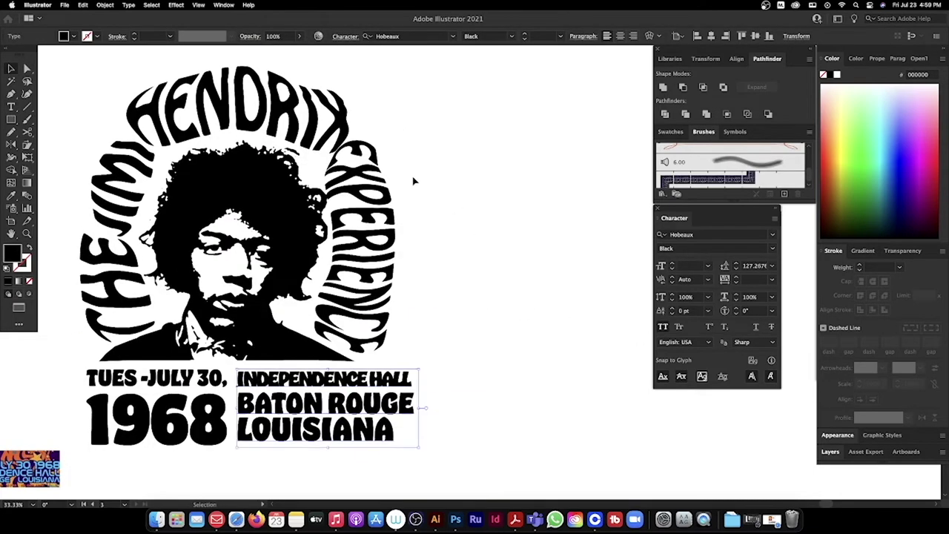
{"action": "left_click_drag", "start_coordinate": [437, 360], "coordinate": [437, 359]}
{"action": "left_click_drag", "start_coordinate": [436, 277], "coordinate": [445, 385]}
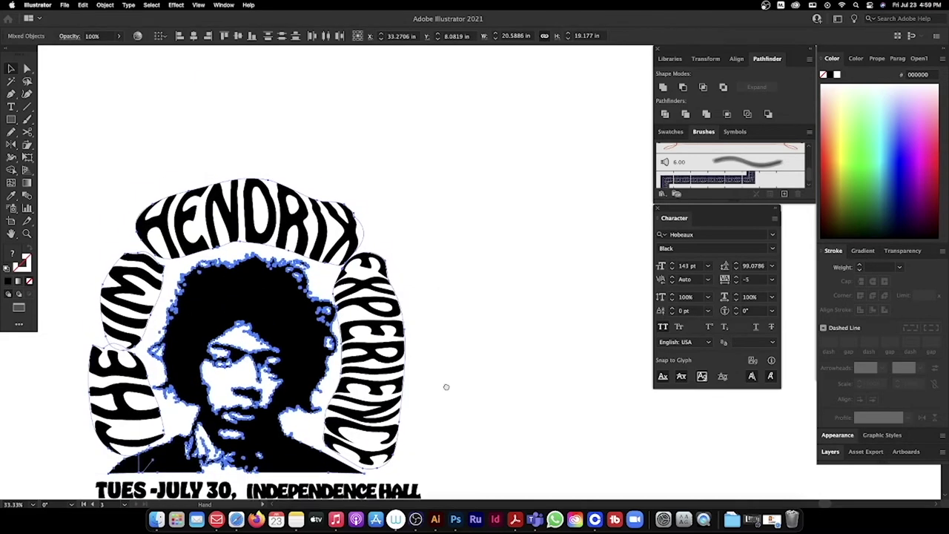
{"action": "left_click_drag", "start_coordinate": [406, 174], "coordinate": [434, 147]}
{"action": "left_click", "coordinate": [517, 280]}
{"action": "scroll", "coordinate": [565, 219], "scroll_direction": "down", "scroll_amount": 3}
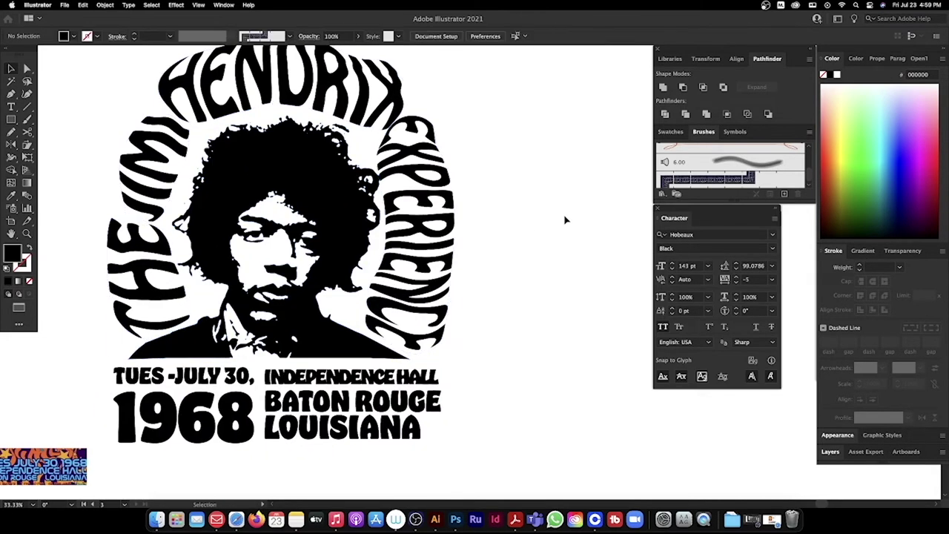
Draw a thin vertical black bar between the date and venue blocks, and delete the reference crop
{"action": "left_click_drag", "start_coordinate": [412, 452], "coordinate": [211, 382]}
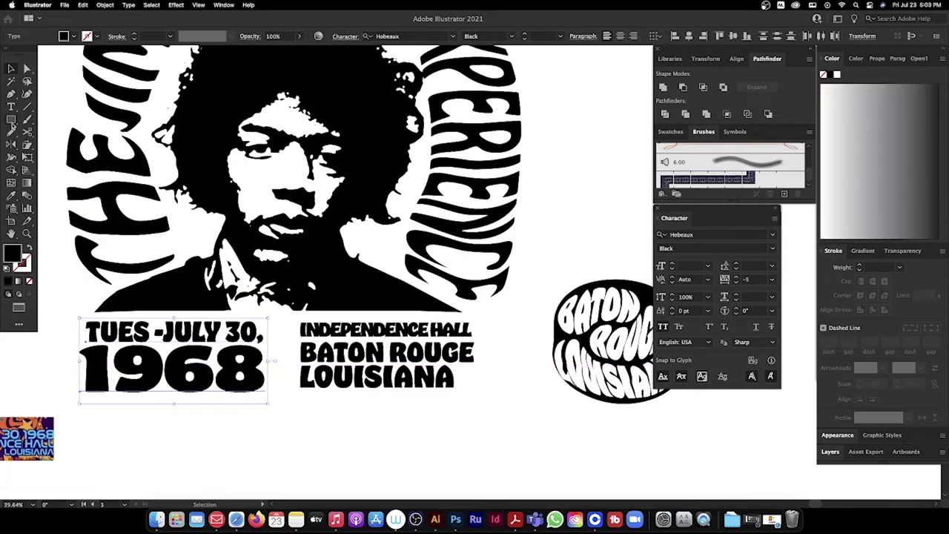
{"action": "left_click", "coordinate": [11, 119]}
{"action": "left_click_drag", "start_coordinate": [280, 320], "coordinate": [281, 397]}
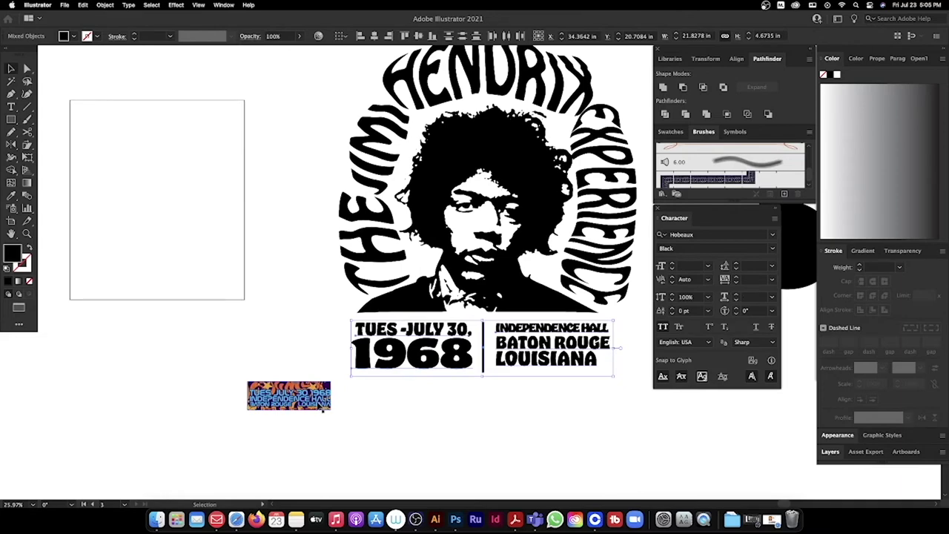
{"action": "left_click_drag", "start_coordinate": [302, 391], "coordinate": [159, 294]}
{"action": "key", "text": "Delete"}
{"action": "left_click_drag", "start_coordinate": [207, 178], "coordinate": [152, 182]}
Switch to Photoshop and create a new document 13 inches wide by 16 inches high at 300 pixels per inch
{"action": "left_click", "coordinate": [455, 519]}
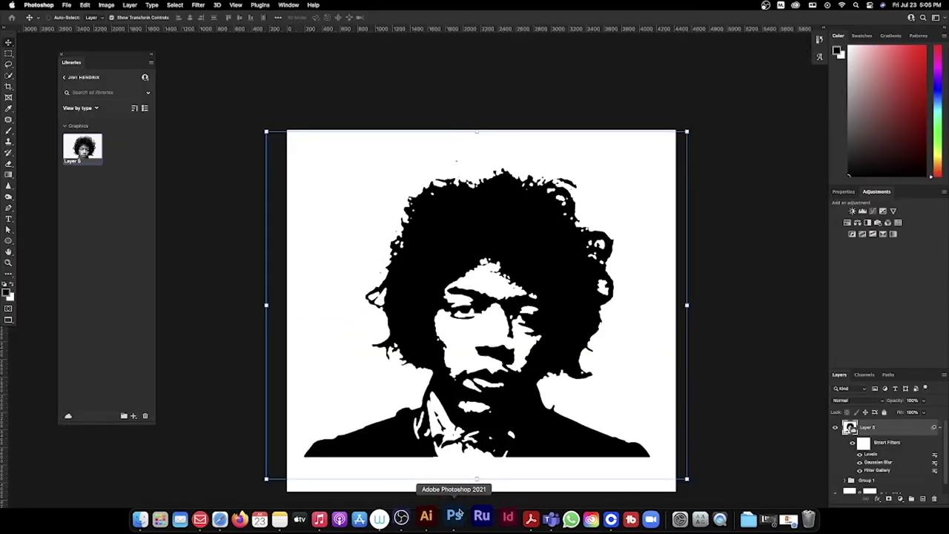
{"action": "key", "text": "super+n"}
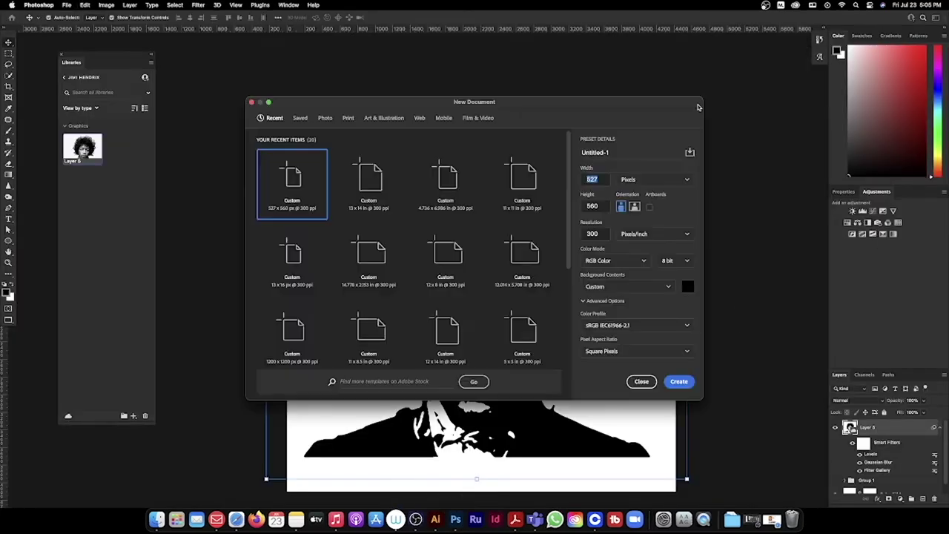
{"action": "key", "text": "Tab"}
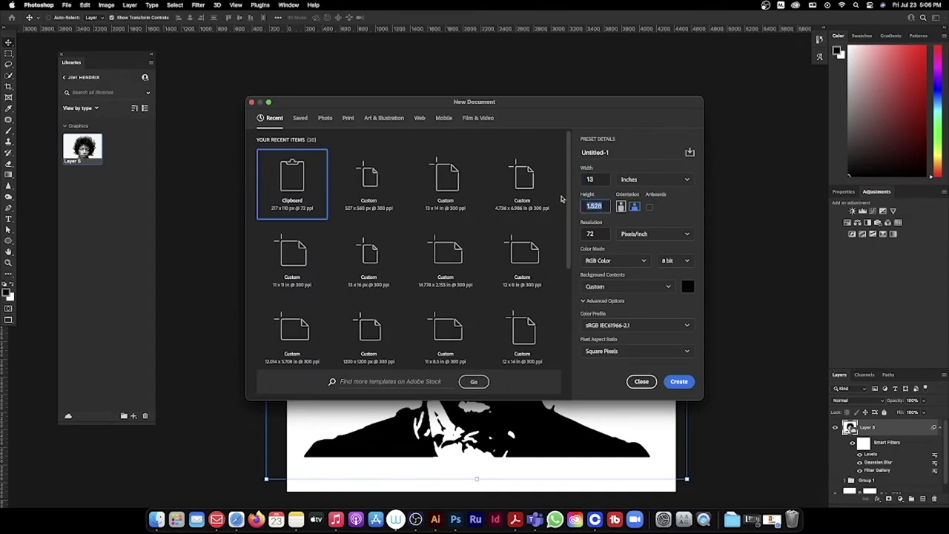
{"action": "type", "text": "16"}
{"action": "double_click", "coordinate": [602, 234]}
{"action": "type", "text": "300"}
{"action": "left_click", "coordinate": [683, 384]}
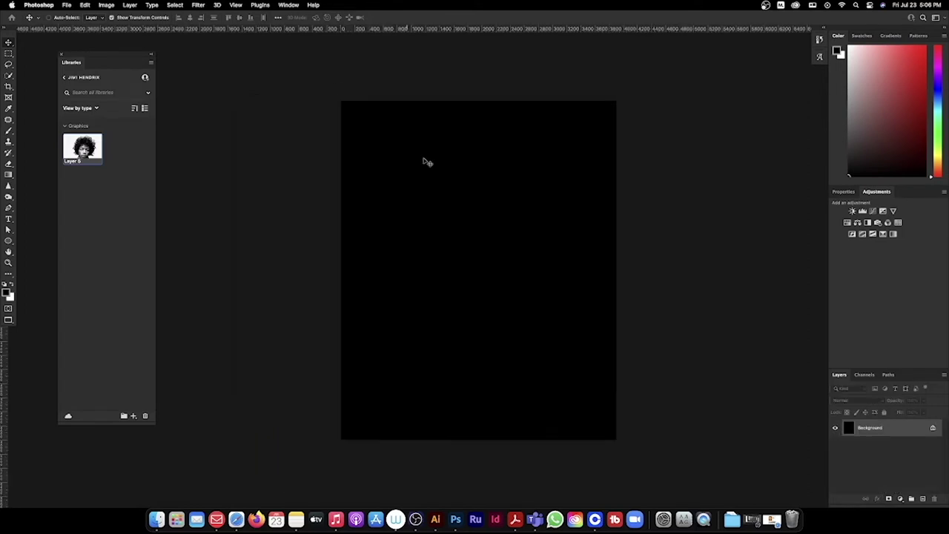
Add a black Solid Color fill layer above the background
{"action": "left_click", "coordinate": [900, 499]}
{"action": "left_click", "coordinate": [901, 307]}
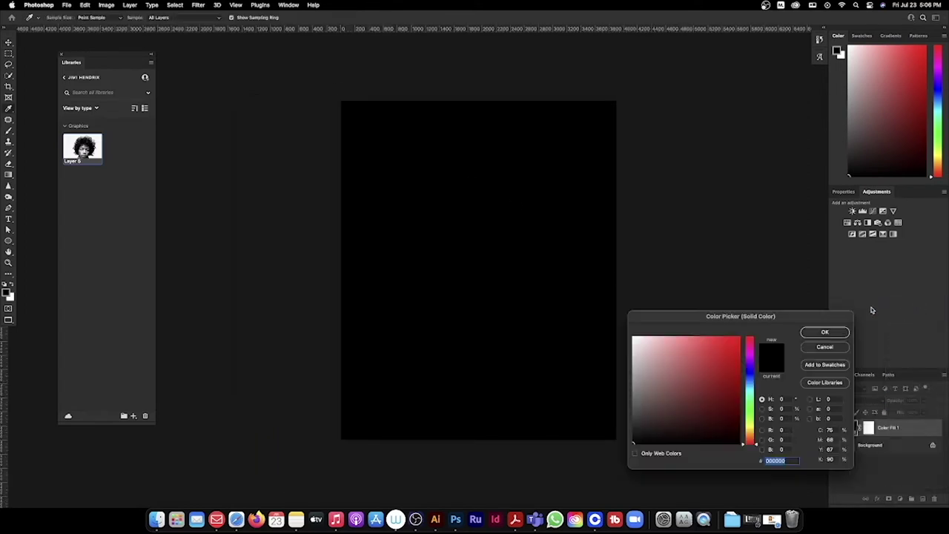
{"action": "left_click", "coordinate": [837, 334]}
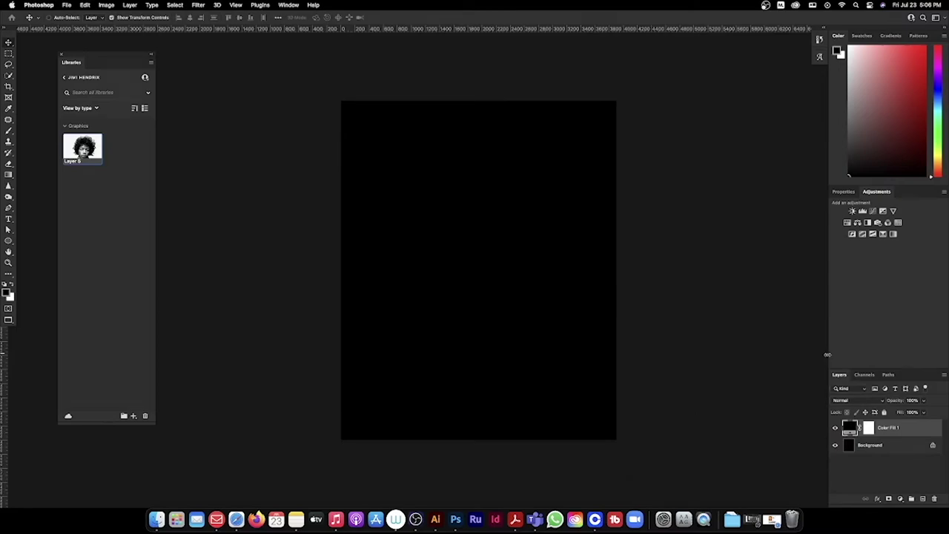
Switch to Illustrator, sample the dark purple from Hendrix's hair in the reference poster, and copy its hex code 35015B
{"action": "left_click", "coordinate": [435, 516]}
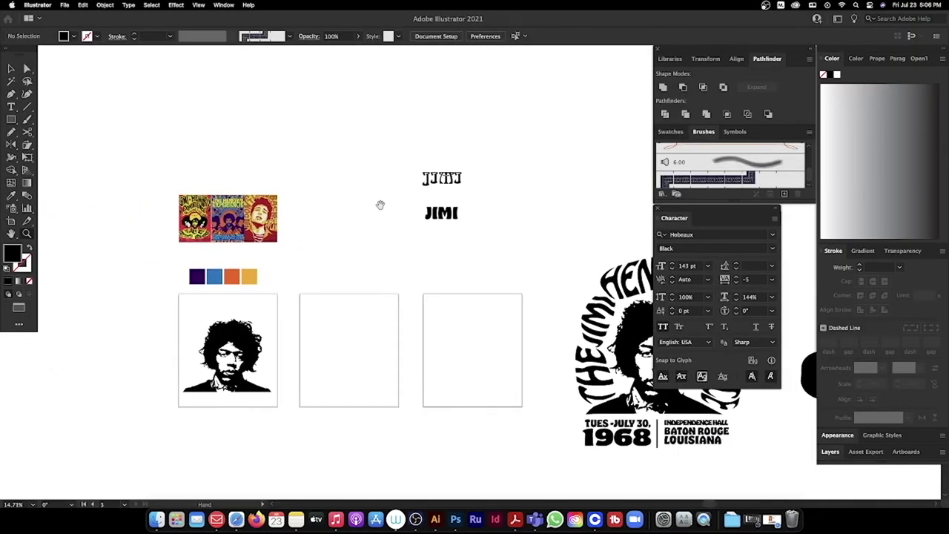
{"action": "left_click_drag", "start_coordinate": [238, 220], "coordinate": [415, 207]}
{"action": "key", "text": "i"}
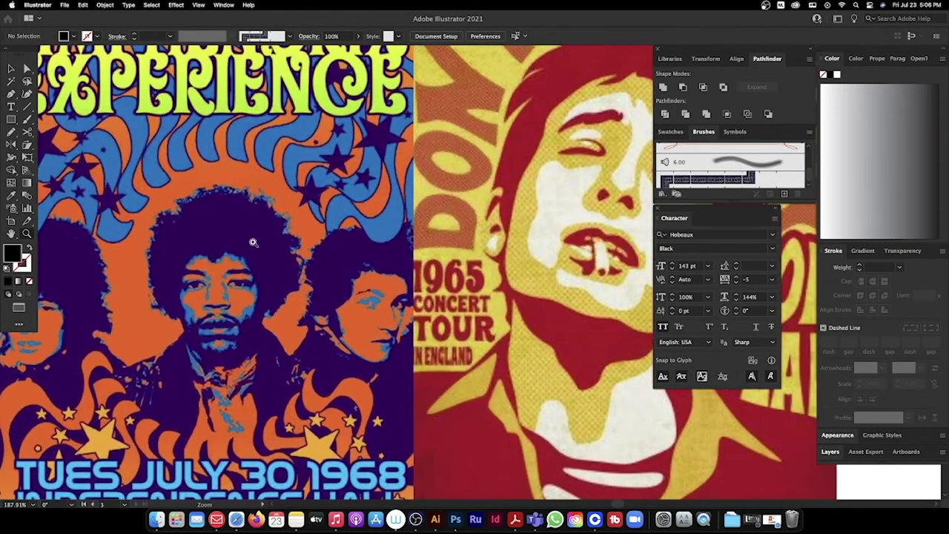
{"action": "left_click", "coordinate": [244, 219]}
{"action": "double_click", "coordinate": [11, 255]}
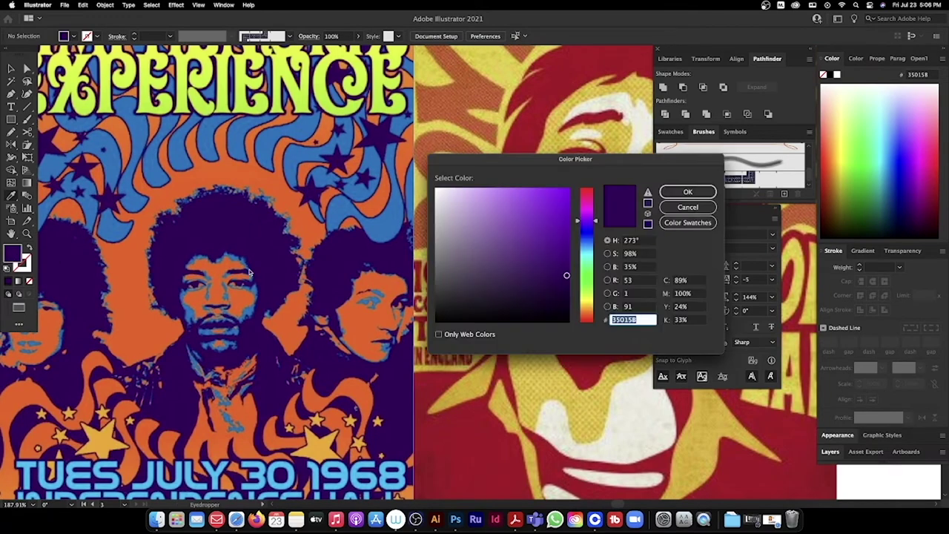
{"action": "left_click", "coordinate": [687, 192]}
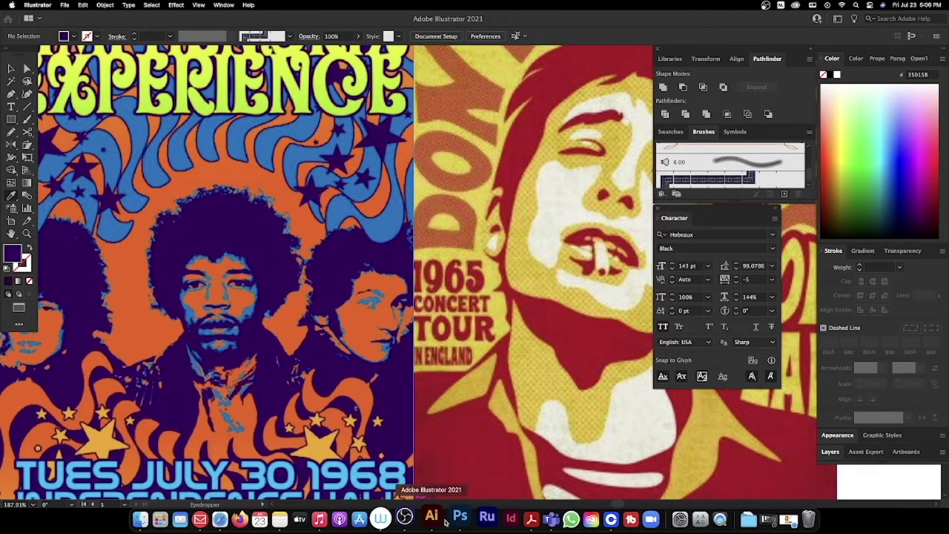
Switch to Photoshop and set the Solid Color fill layer to purple 35015B
{"action": "left_click", "coordinate": [456, 519]}
{"action": "double_click", "coordinate": [855, 425]}
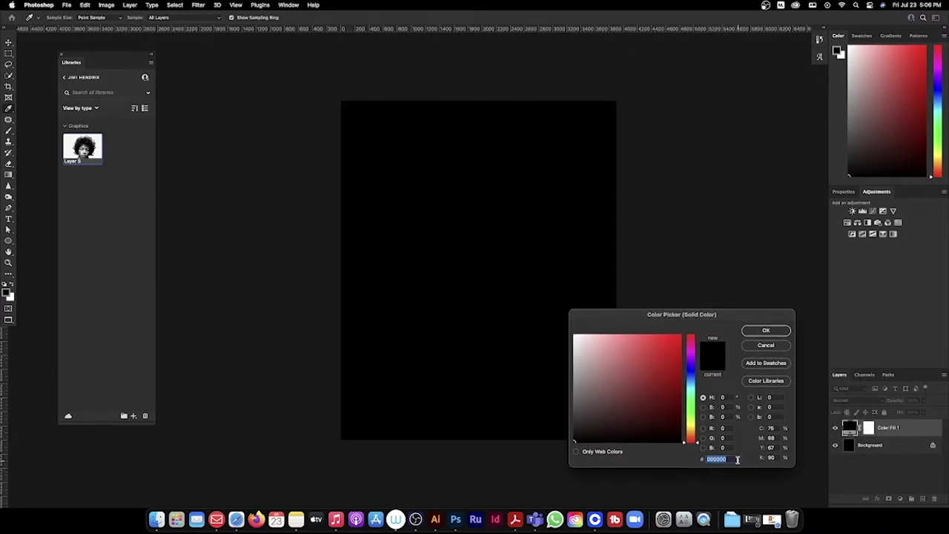
{"action": "key", "text": "cmd+v"}
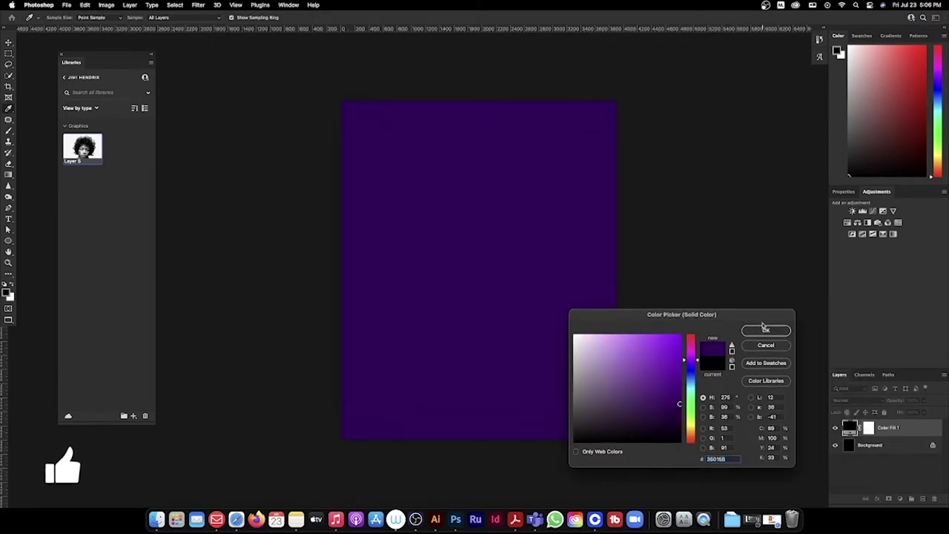
{"action": "left_click", "coordinate": [766, 330]}
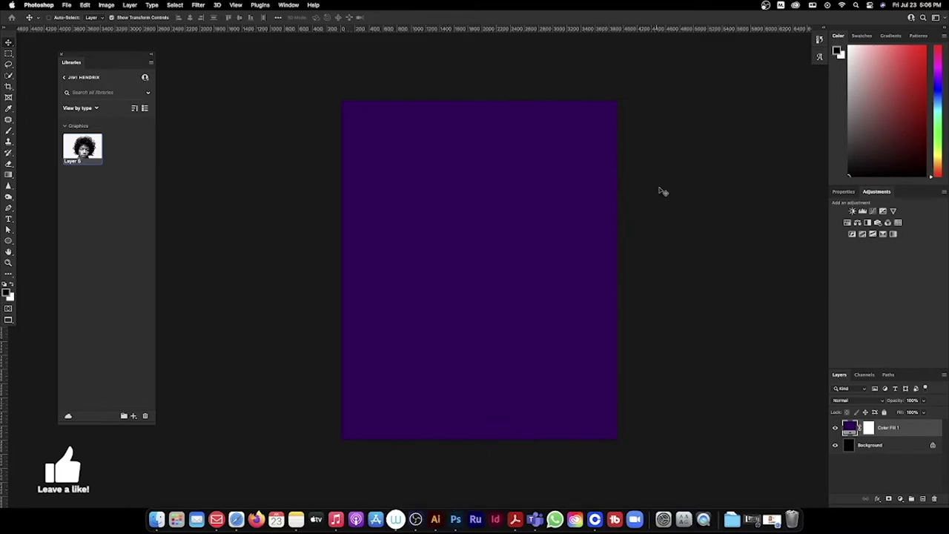
Check the orange in Illustrator's reference poster, and recolour Photoshop's fill layer to a matching orange with hue 23, saturation 96 and brightness 87
{"action": "left_click", "coordinate": [438, 517]}
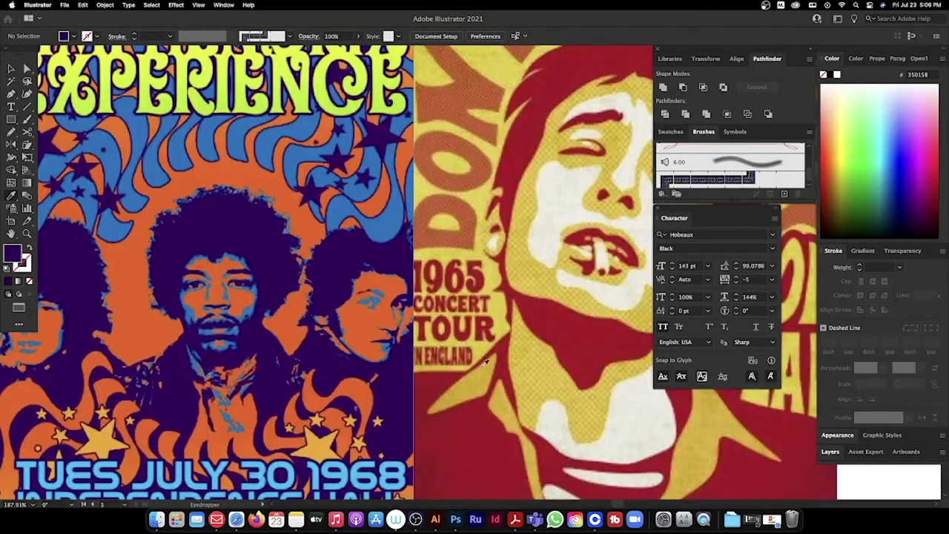
{"action": "key", "text": "super+0"}
{"action": "key", "text": "super+space"}
{"action": "left_click_drag", "start_coordinate": [412, 265], "coordinate": [501, 208]}
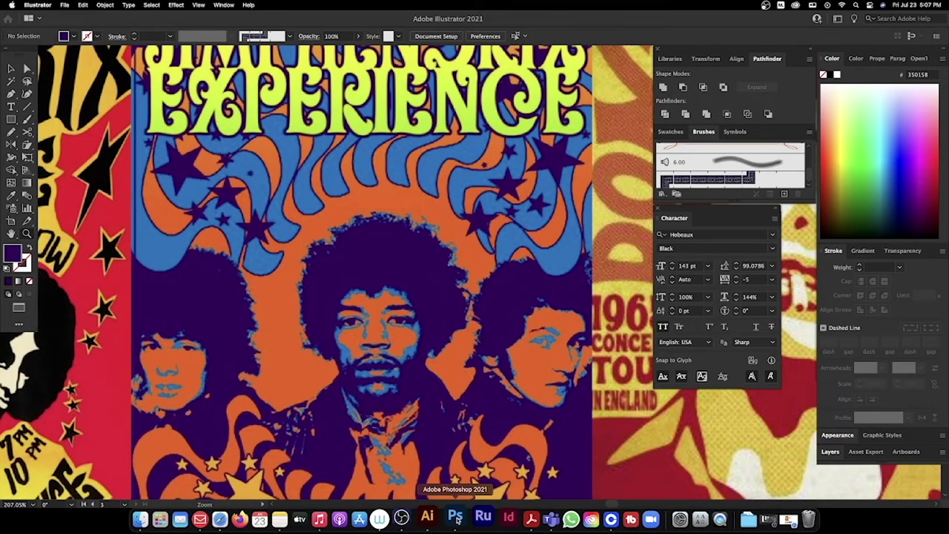
{"action": "left_click", "coordinate": [454, 518]}
{"action": "double_click", "coordinate": [849, 428]}
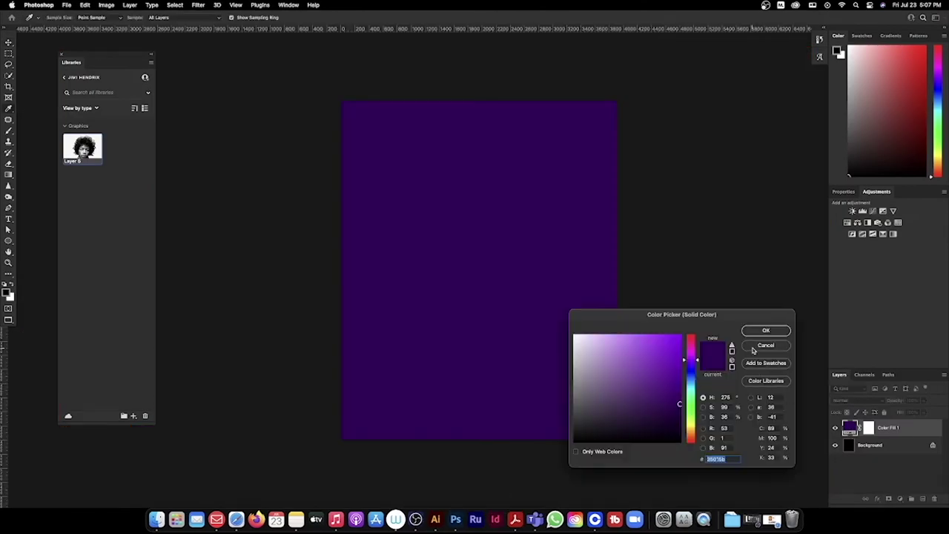
{"action": "left_click", "coordinate": [691, 435]}
{"action": "left_click_drag", "start_coordinate": [680, 390], "coordinate": [677, 349]}
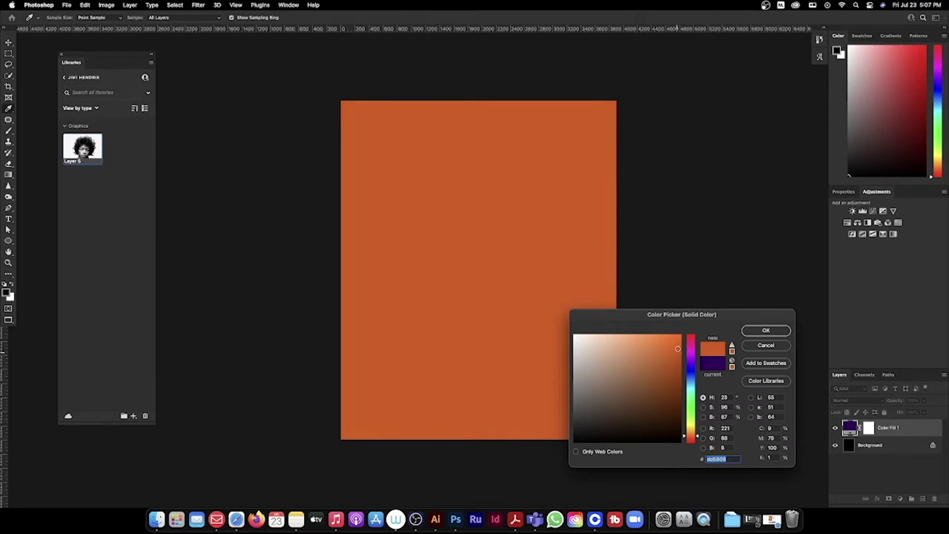
{"action": "left_click", "coordinate": [750, 332]}
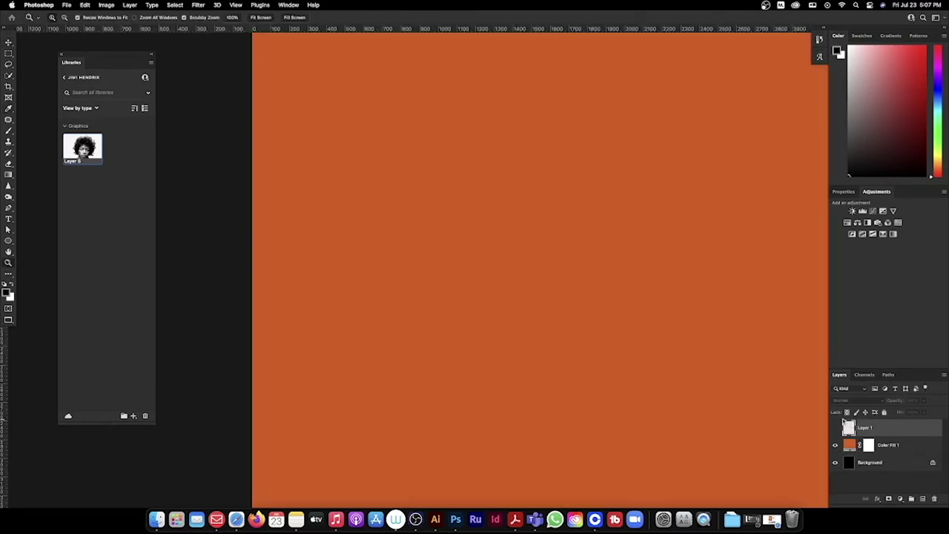
{"action": "key", "text": "super+minus"}
{"action": "key", "text": "super+minus"}
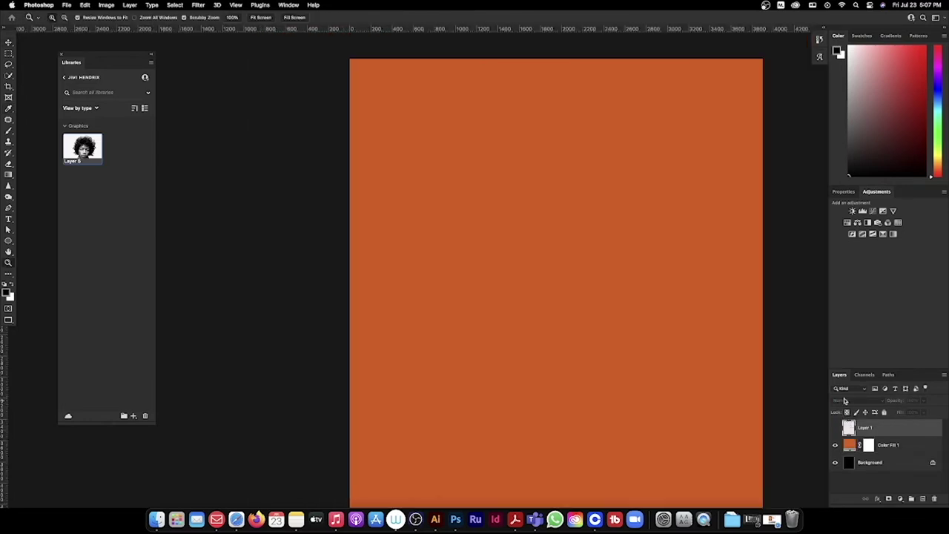
Save the Photoshop poster document
{"action": "key", "text": "super+minus"}
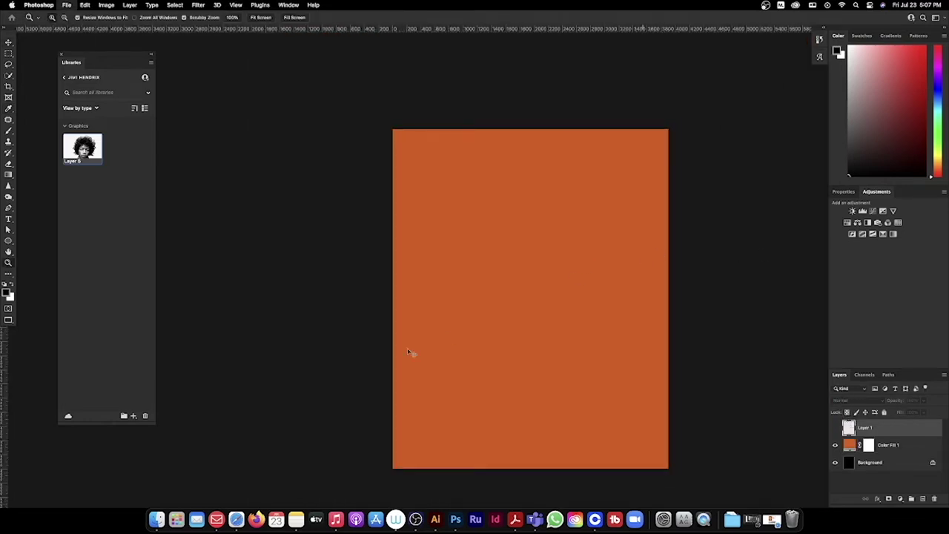
{"action": "key", "text": "super+s"}
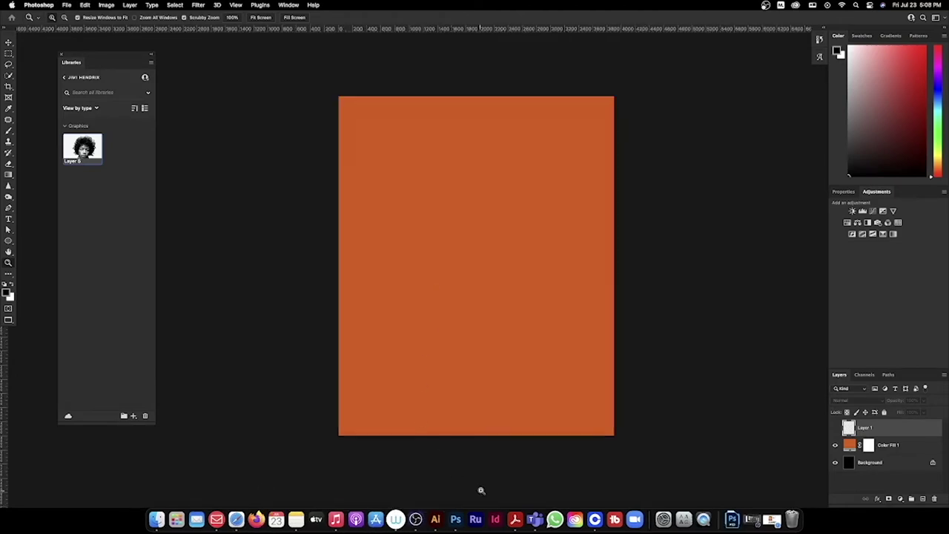
Copy the Jimi Hendrix portrait from the Illustrator layout and paste it into the Photoshop poster as a Smart Object
{"action": "left_click", "coordinate": [435, 519]}
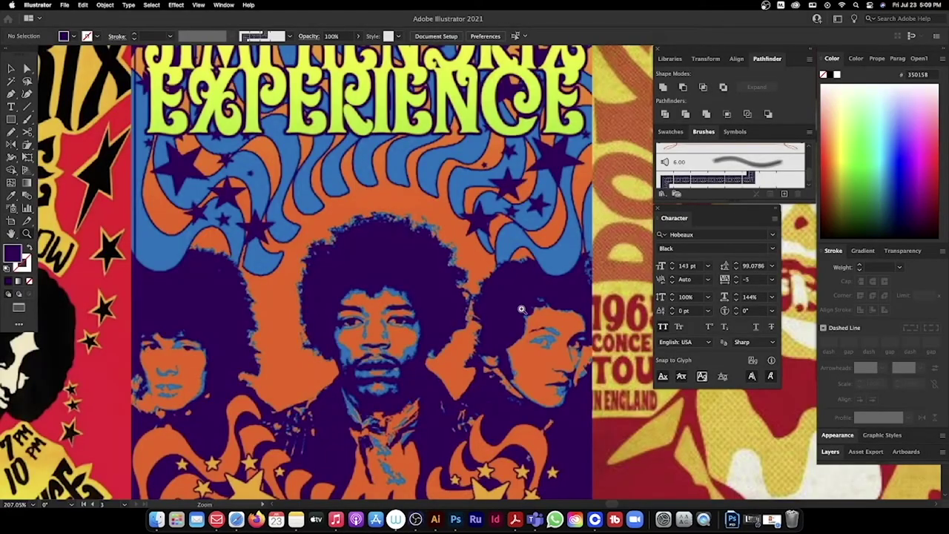
{"action": "key", "text": "super+0"}
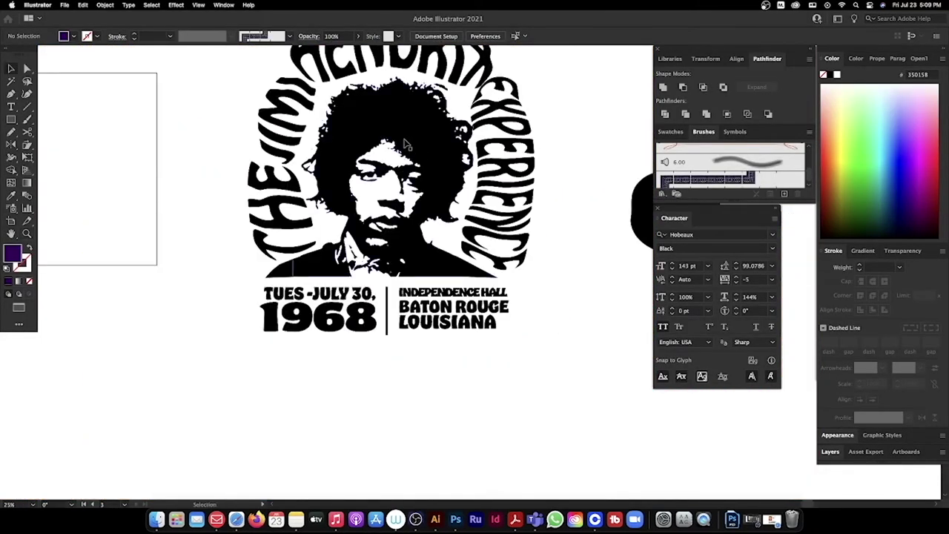
{"action": "left_click", "coordinate": [406, 145]}
{"action": "left_click", "coordinate": [556, 102]}
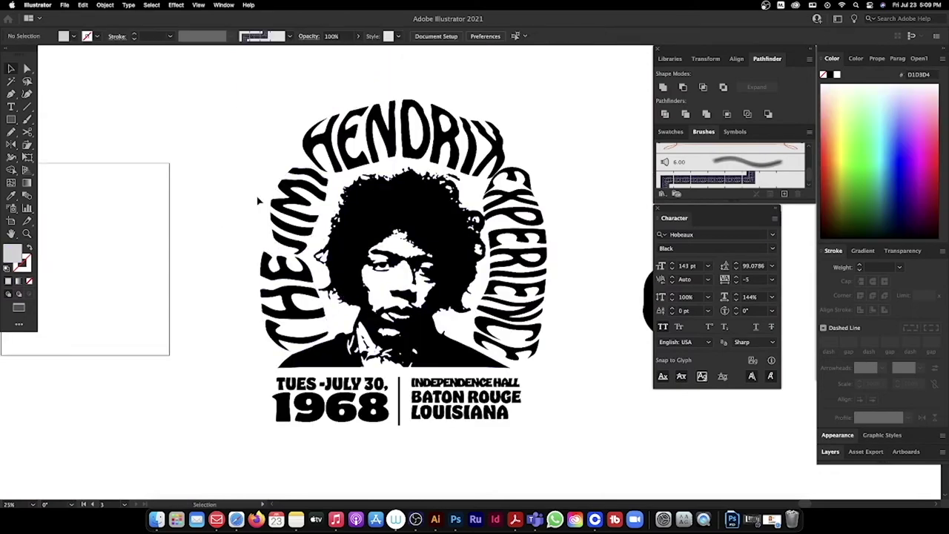
{"action": "left_click_drag", "start_coordinate": [206, 161], "coordinate": [568, 361]}
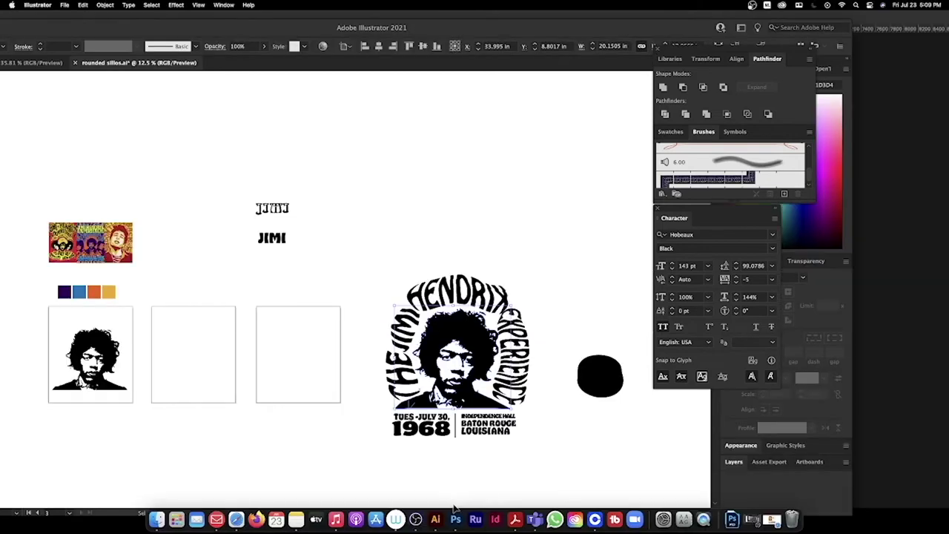
{"action": "left_click", "coordinate": [456, 518]}
{"action": "key", "text": "super+v"}
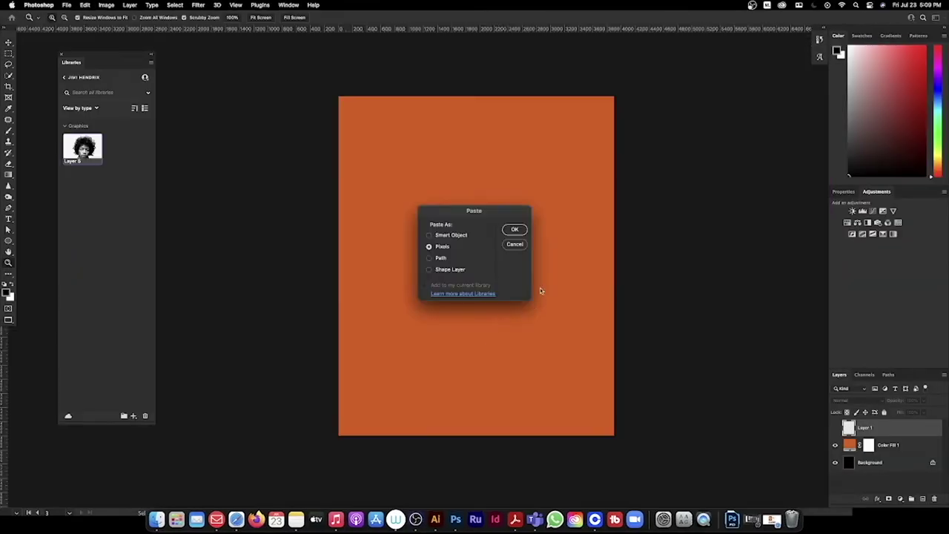
{"action": "left_click", "coordinate": [454, 236]}
{"action": "left_click", "coordinate": [514, 231]}
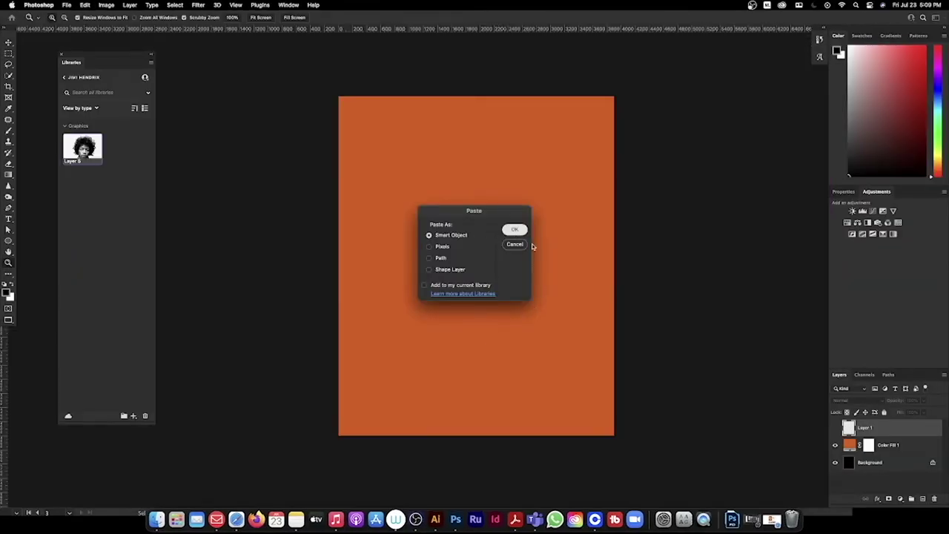
{"action": "key", "text": "Return"}
{"action": "key", "text": "z"}
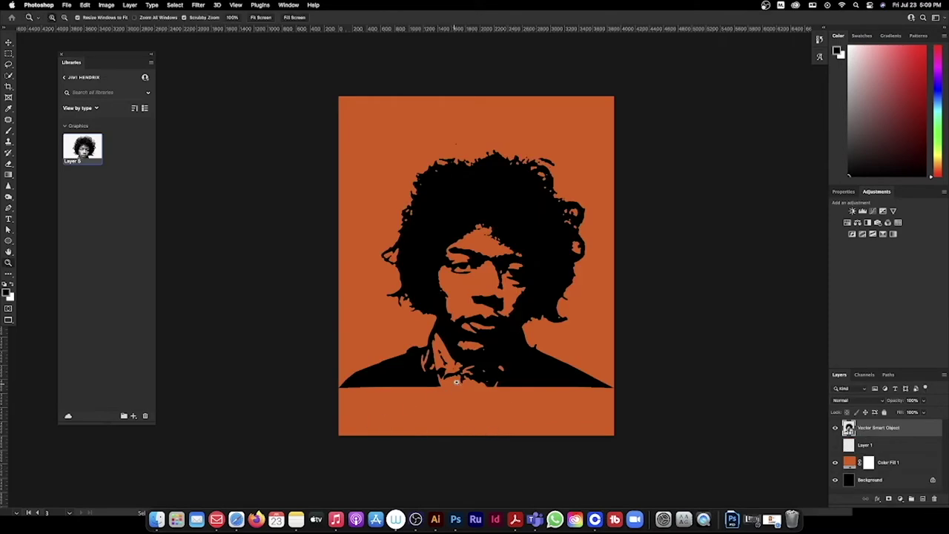
Widen the canvas slightly on both sides with the Crop tool
{"action": "left_click", "coordinate": [9, 89]}
{"action": "left_click_drag", "start_coordinate": [613, 266], "coordinate": [631, 268]}
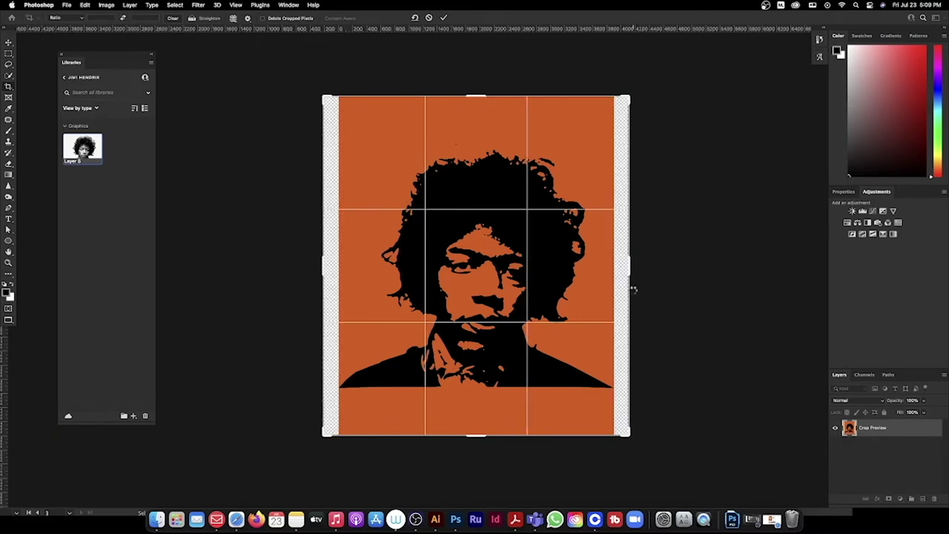
{"action": "key", "text": "Return"}
Copy the arched THE JIMI HENDRIX EXPERIENCE lettering from Illustrator, paste it into Photoshop as a Smart Object and fit it around the portrait
{"action": "left_click", "coordinate": [435, 519]}
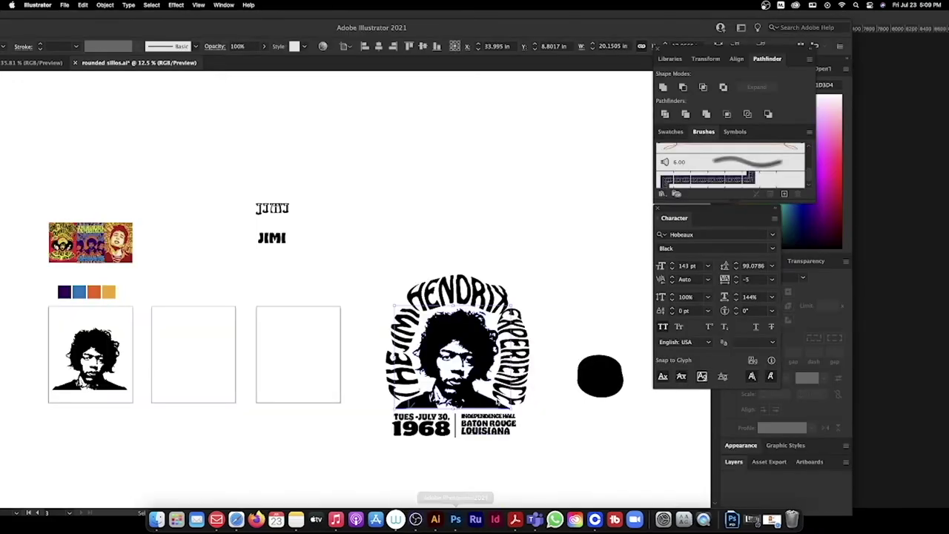
{"action": "left_click", "coordinate": [517, 322]}
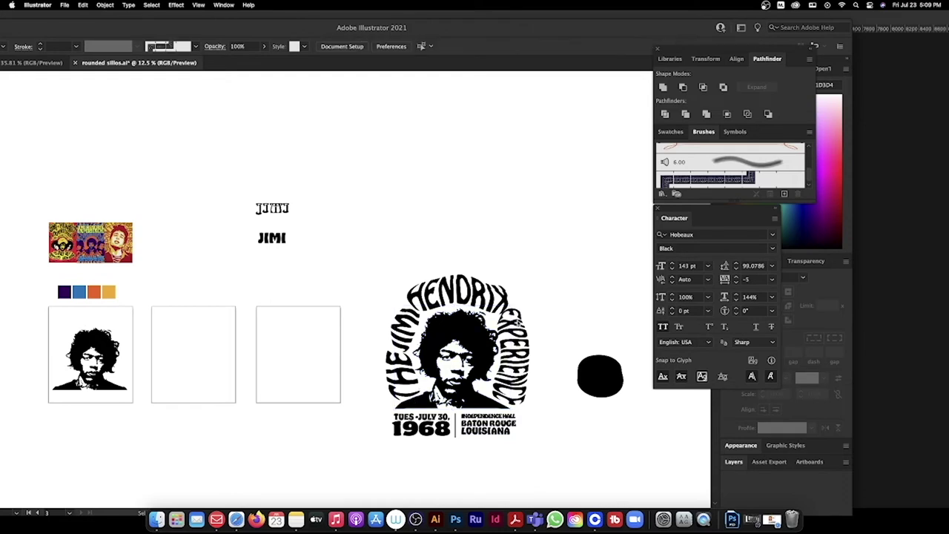
{"action": "left_click_drag", "start_coordinate": [551, 269], "coordinate": [373, 296]}
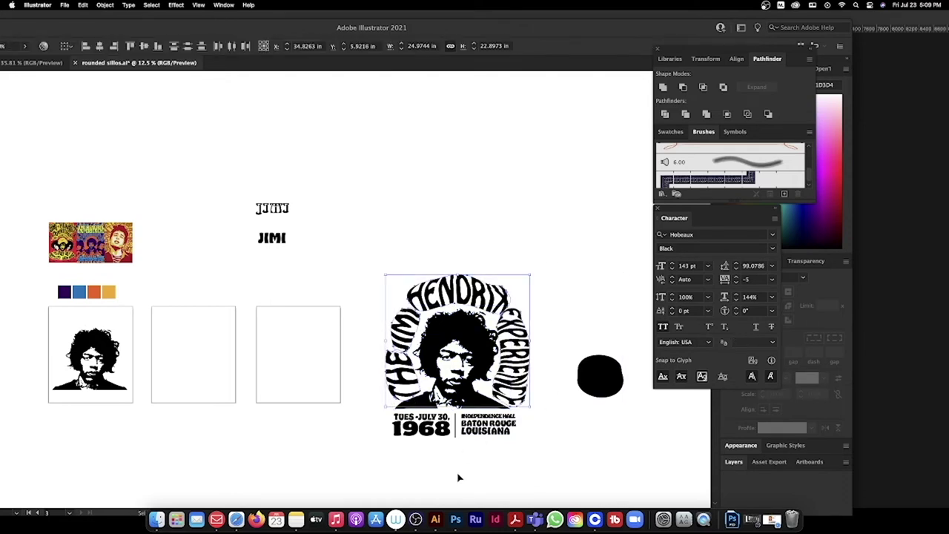
{"action": "left_click", "coordinate": [455, 518]}
{"action": "key", "text": "super+v"}
{"action": "left_click", "coordinate": [514, 230]}
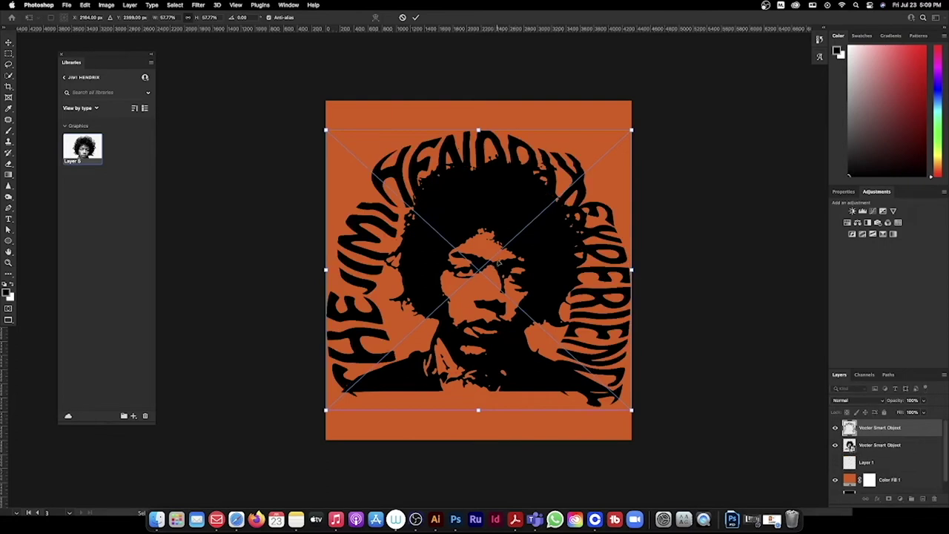
{"action": "left_click_drag", "start_coordinate": [612, 286], "coordinate": [621, 253]}
{"action": "key", "text": "Return"}
Extend the canvas upward with the Crop tool to add space above the lettering
{"action": "key", "text": "c"}
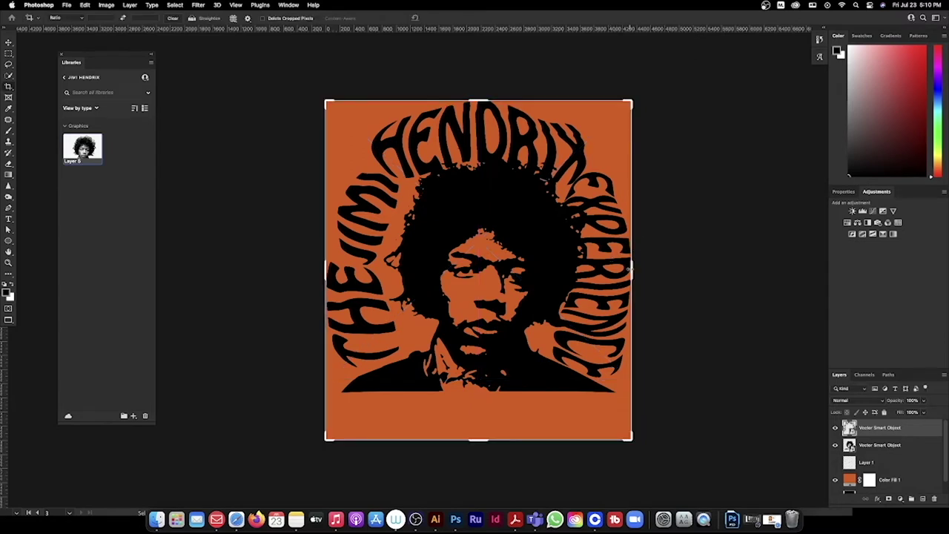
{"action": "left_click", "coordinate": [886, 445], "text": "shift"}
{"action": "key", "text": "super+minus"}
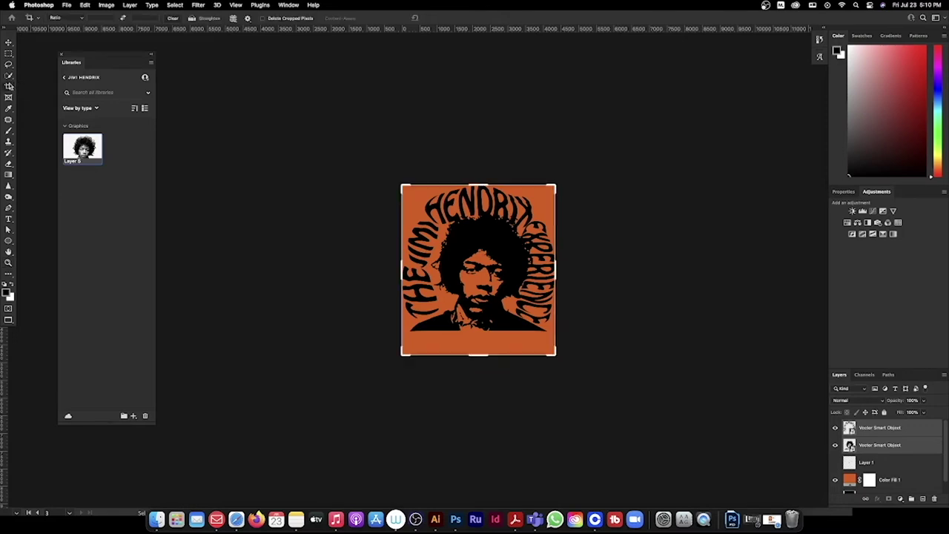
{"action": "left_click_drag", "start_coordinate": [482, 181], "coordinate": [542, 199]}
{"action": "key", "text": "Return"}
{"action": "key", "text": "super+space"}
{"action": "key", "text": "super+minus"}
{"action": "key", "text": "super+minus"}
{"action": "key", "text": "super+plus"}
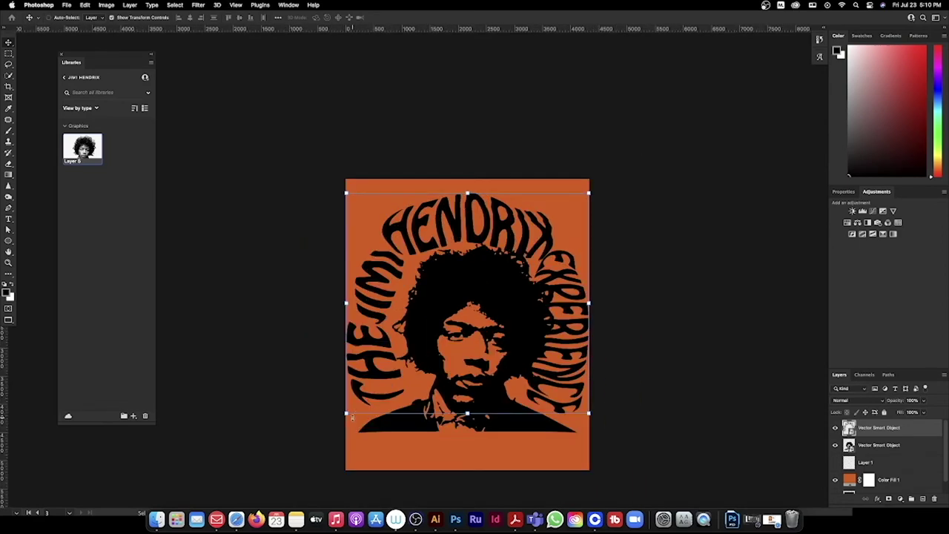
Adjust the arched lettering's placement around the portrait and widen the canvas slightly on both sides
{"action": "key", "text": "super+t"}
{"action": "left_click_drag", "start_coordinate": [346, 413], "coordinate": [354, 409]}
{"action": "key", "text": "Return"}
{"action": "left_click_drag", "start_coordinate": [522, 321], "coordinate": [597, 308]}
{"action": "key", "text": "c"}
{"action": "key", "text": "Return"}
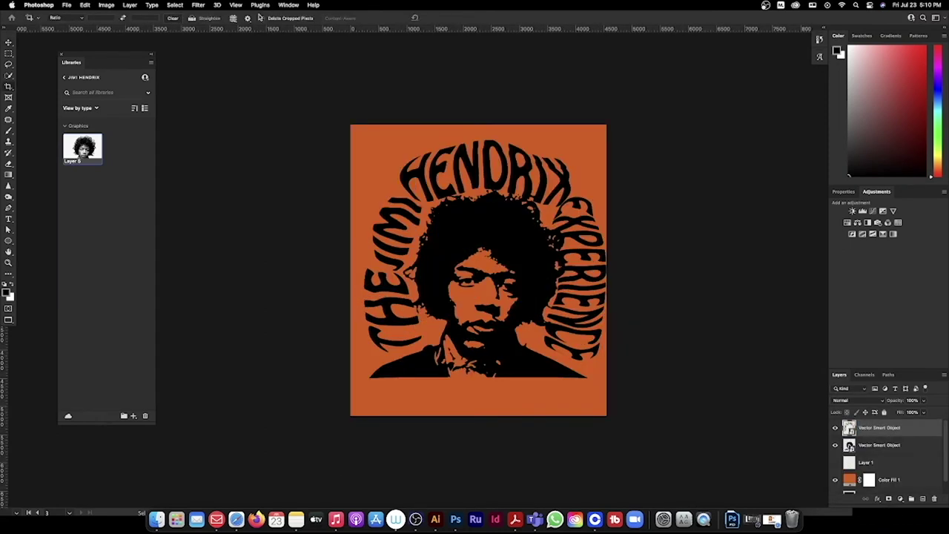
Trim the canvas to the artwork and extend it downward below the portrait with the Crop tool
{"action": "left_click", "coordinate": [106, 5]}
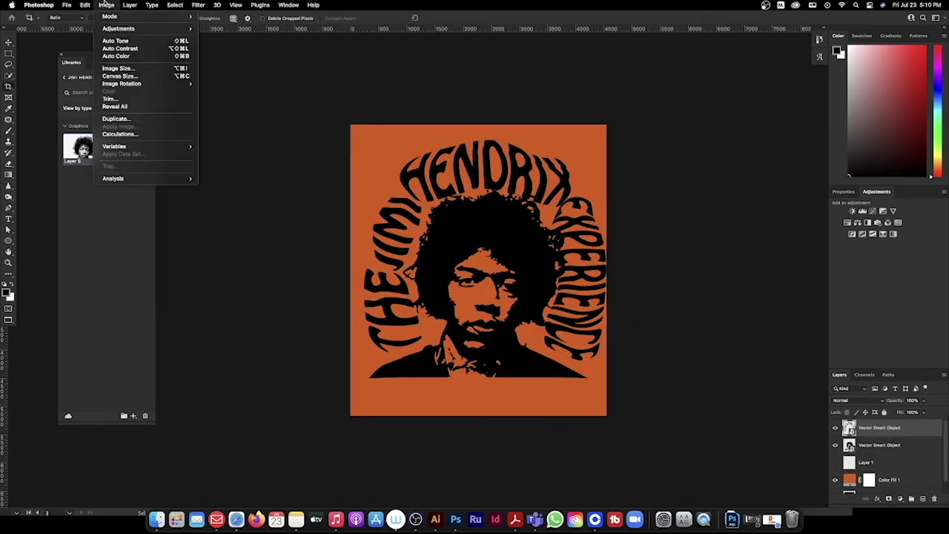
{"action": "left_click", "coordinate": [111, 99]}
{"action": "left_click", "coordinate": [522, 226]}
{"action": "left_click_drag", "start_coordinate": [480, 389], "coordinate": [483, 421]}
{"action": "key", "text": "Return"}
Copy the 1968 date and venue text from Illustrator, paste it into Photoshop as a Smart Object and fit it below the portrait
{"action": "left_click", "coordinate": [436, 517]}
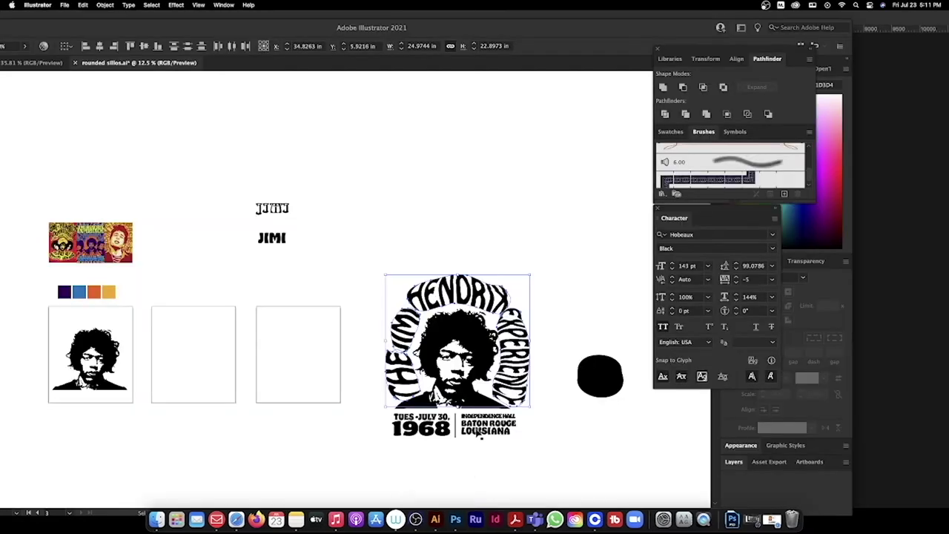
{"action": "left_click_drag", "start_coordinate": [561, 465], "coordinate": [388, 413]}
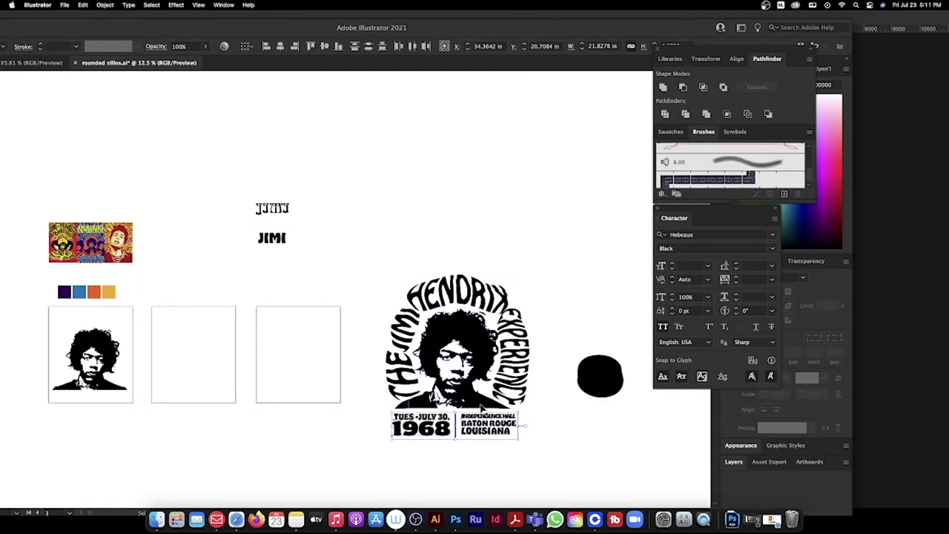
{"action": "left_click", "coordinate": [456, 518]}
{"action": "key", "text": "super+v"}
{"action": "left_click", "coordinate": [513, 229]}
{"action": "left_click_drag", "start_coordinate": [472, 271], "coordinate": [473, 393]}
{"action": "left_click_drag", "start_coordinate": [600, 366], "coordinate": [592, 370]}
{"action": "key", "text": "Return"}
{"action": "mouse_move", "coordinate": [518, 389]}
{"action": "left_mouse_down"}
{"action": "mouse_move", "coordinate": [543, 387]}
{"action": "mouse_move", "coordinate": [536, 374]}
{"action": "mouse_move", "coordinate": [515, 376]}
{"action": "left_mouse_up"}
{"action": "key", "text": "a"}
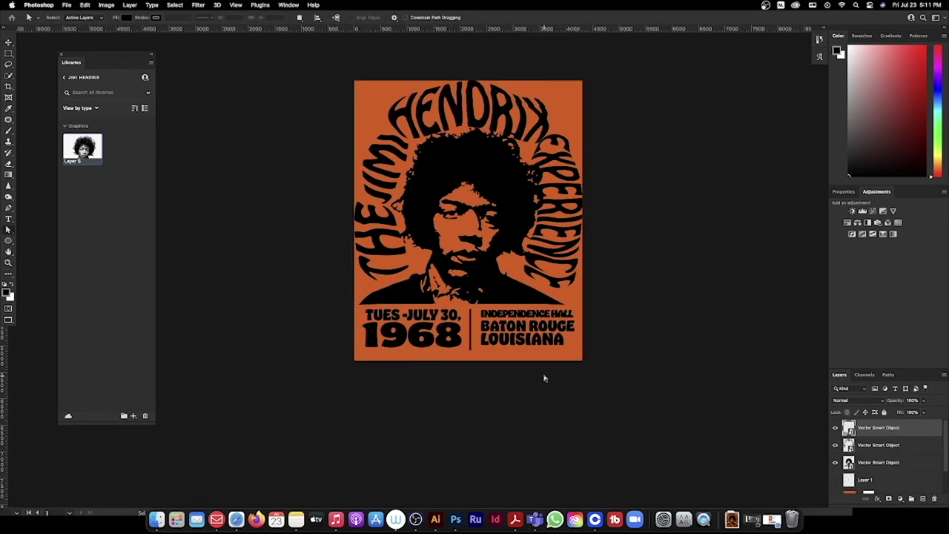
Switch to Illustrator and copy the middle reference poster, the blue, purple and orange Jimi Hendrix Experience design
{"action": "left_click", "coordinate": [435, 519]}
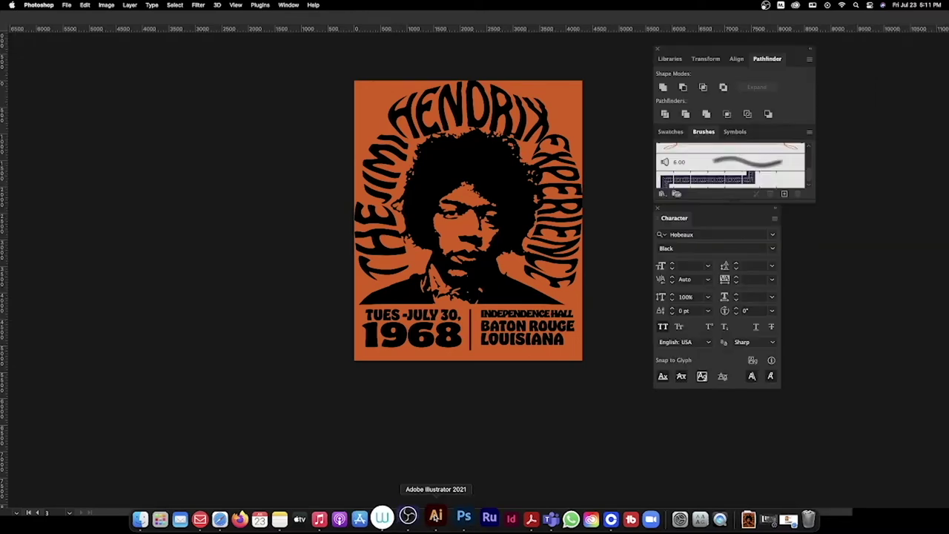
{"action": "left_click_drag", "start_coordinate": [82, 228], "coordinate": [451, 256]}
{"action": "key", "text": "super+minus"}
{"action": "key", "text": "super+minus"}
{"action": "key", "text": "super+minus"}
{"action": "key", "text": "super+minus"}
{"action": "key", "text": "super+minus"}
{"action": "key", "text": "super+minus"}
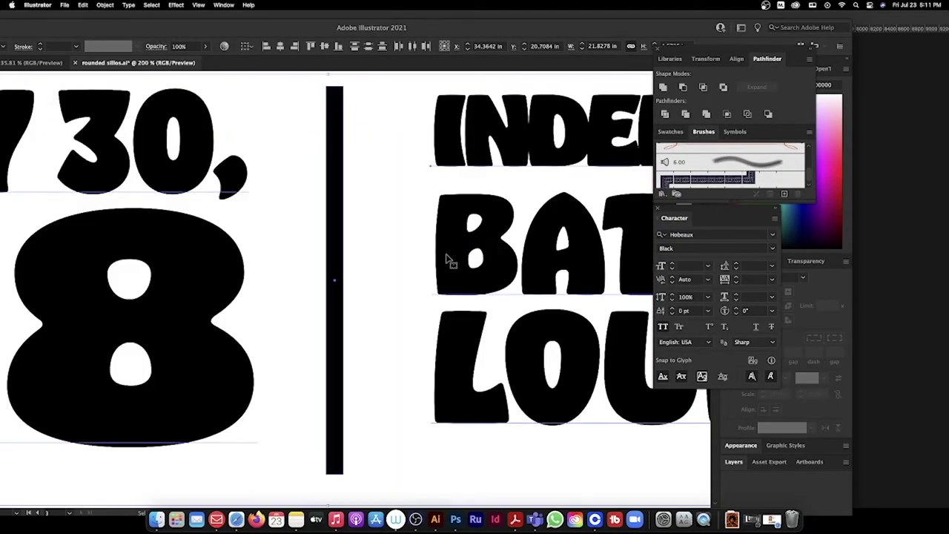
{"action": "key", "text": "super+minus"}
{"action": "key", "text": "super+minus"}
{"action": "left_click_drag", "start_coordinate": [362, 203], "coordinate": [609, 341]}
{"action": "left_click_drag", "start_coordinate": [326, 274], "coordinate": [499, 314]}
{"action": "left_click_drag", "start_coordinate": [263, 216], "coordinate": [427, 236]}
{"action": "scroll", "coordinate": [426, 236], "scroll_direction": "up", "scroll_amount": 3}
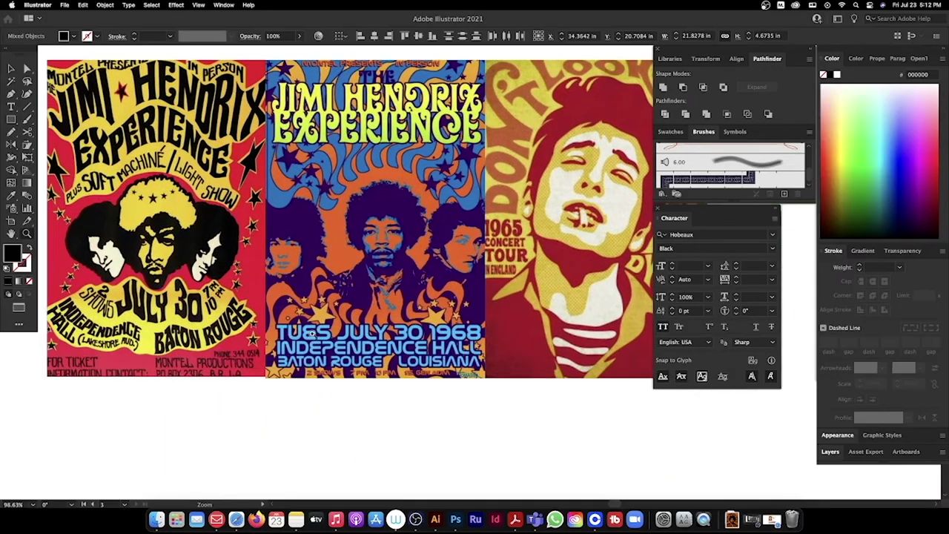
{"action": "left_click_drag", "start_coordinate": [318, 316], "coordinate": [343, 315]}
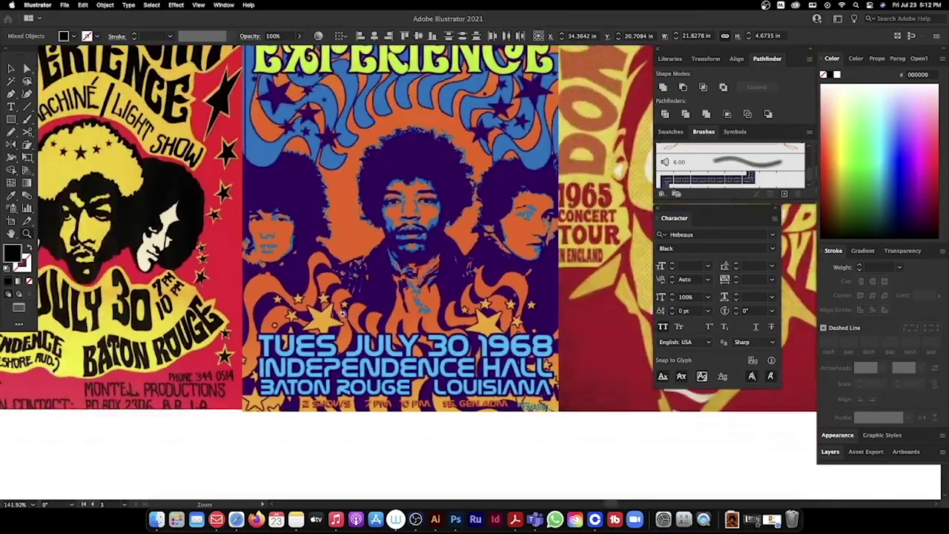
{"action": "key", "text": "f"}
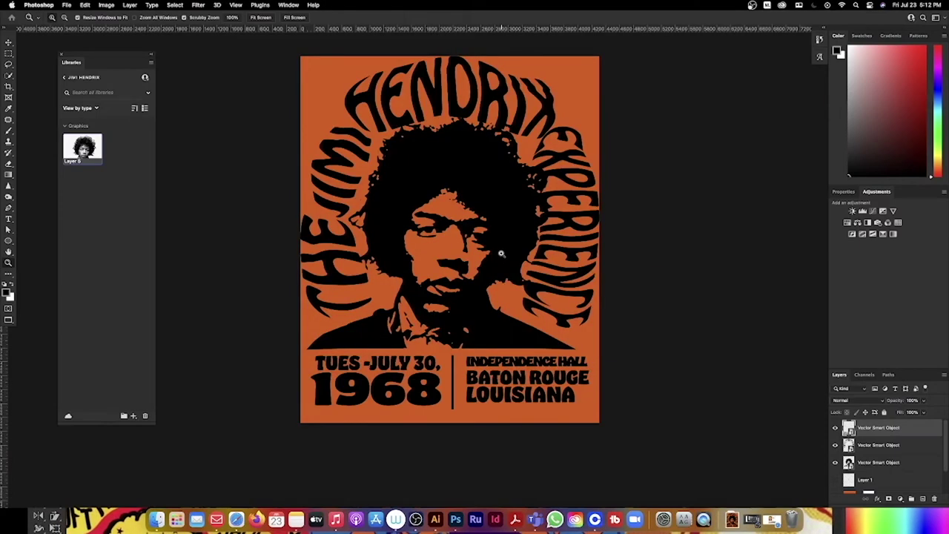
Switch to Photoshop and paste the copied reference poster over the middle of the portrait as a colour guide
{"action": "key", "text": "super+v"}
{"action": "key", "text": "super+equal"}
{"action": "key", "text": "super+equal"}
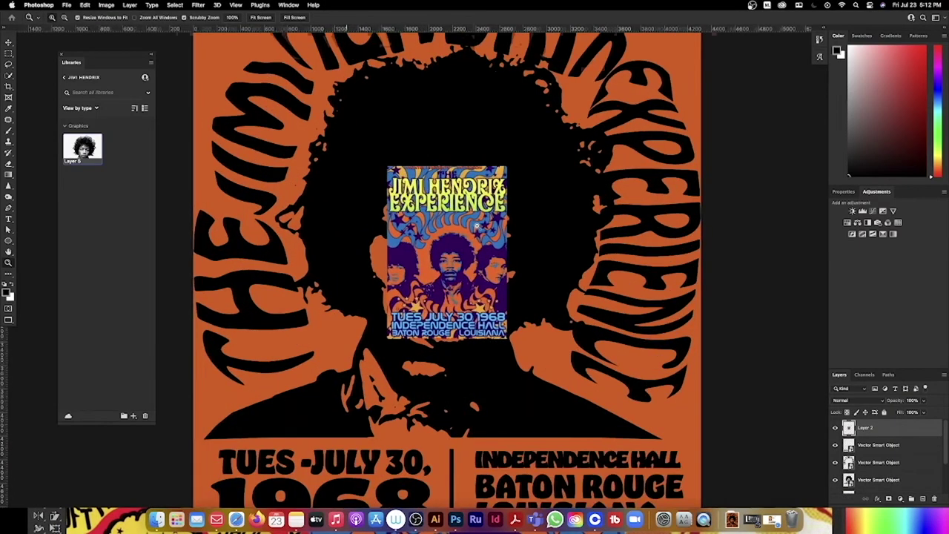
{"action": "left_click_drag", "start_coordinate": [477, 226], "coordinate": [485, 227]}
Apply a Color Overlay to the portrait layer, using dark purple 36005B sampled from the reference poster
{"action": "key", "text": "v"}
{"action": "right_click", "coordinate": [528, 206]}
{"action": "left_click", "coordinate": [558, 211]}
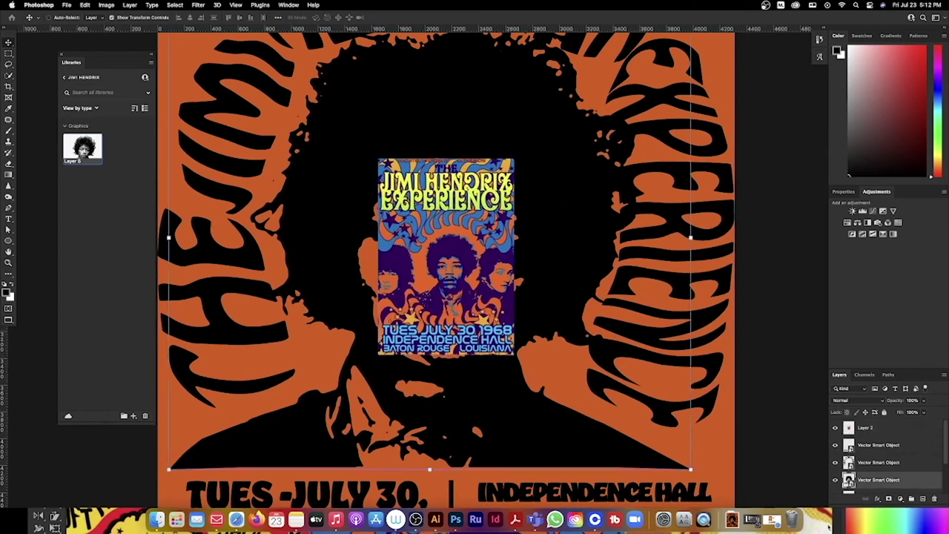
{"action": "right_click", "coordinate": [851, 476]}
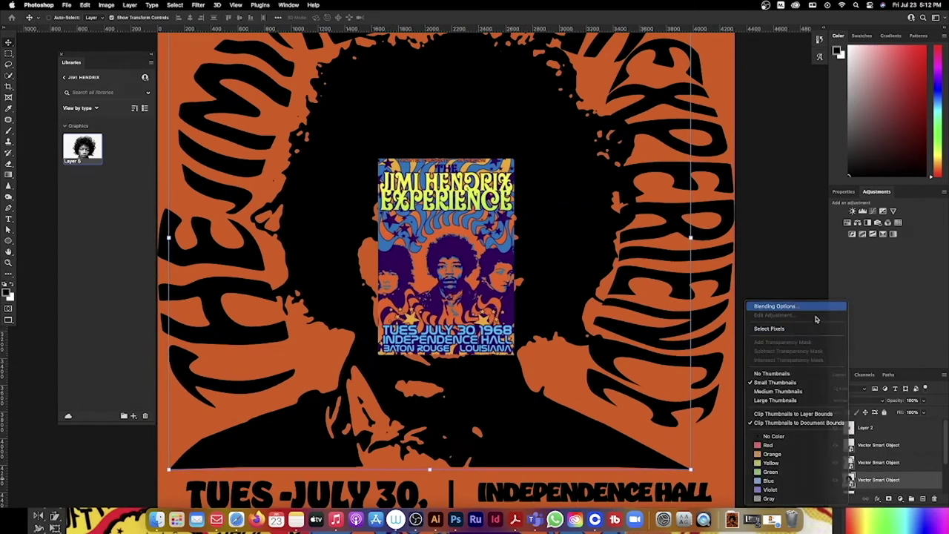
{"action": "left_click", "coordinate": [780, 305]}
{"action": "left_click", "coordinate": [634, 251]}
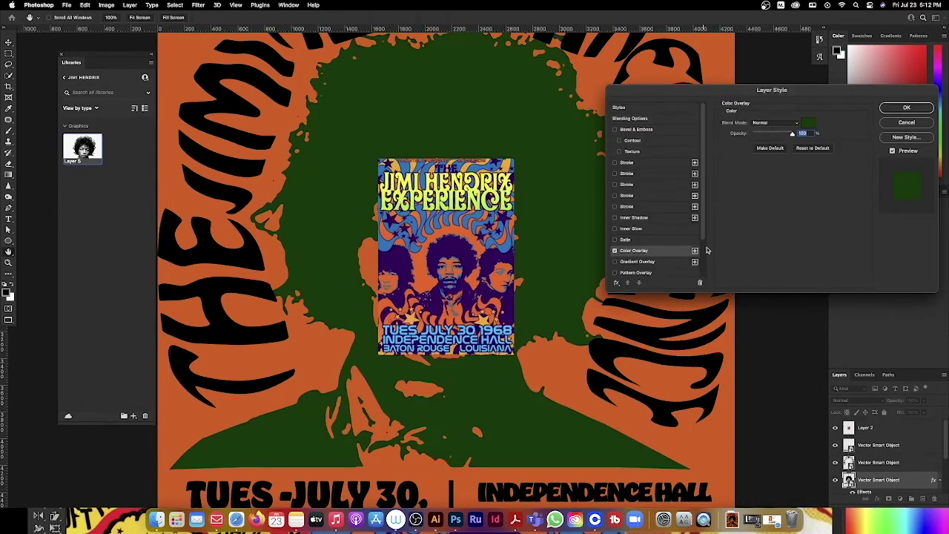
{"action": "left_click", "coordinate": [808, 122]}
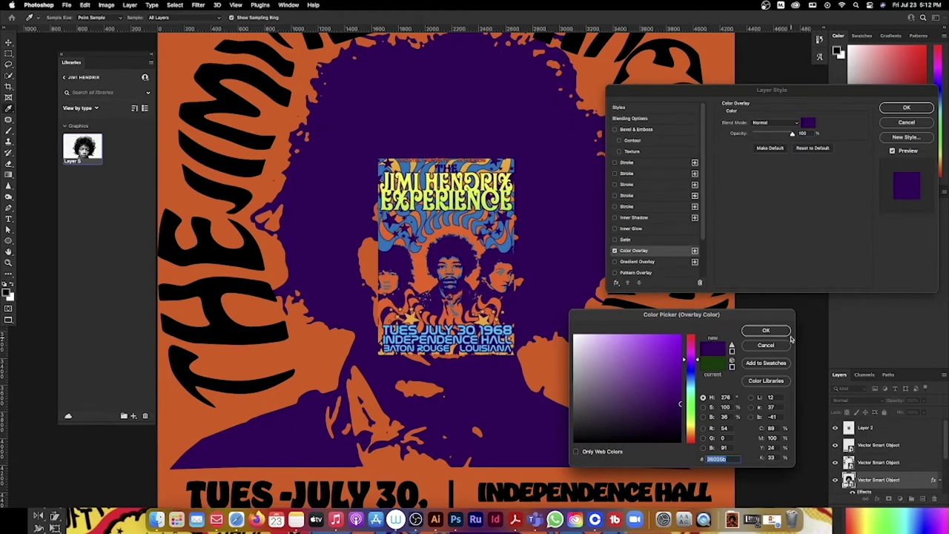
{"action": "left_click", "coordinate": [767, 331]}
{"action": "left_click", "coordinate": [907, 109]}
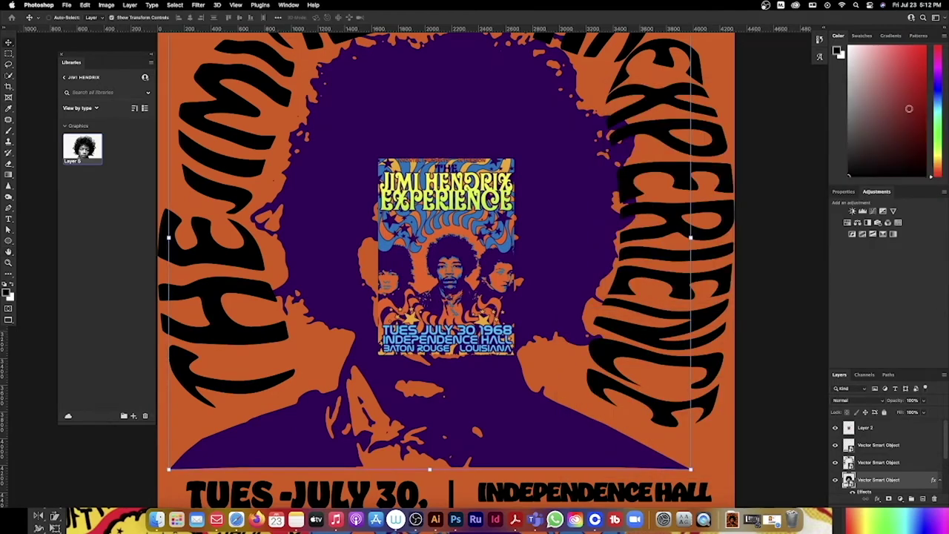
Add a Gradient Overlay to the warped band-name lettering layer and reset the overlay's settings to default
{"action": "right_click", "coordinate": [667, 212]}
{"action": "left_click", "coordinate": [690, 214]}
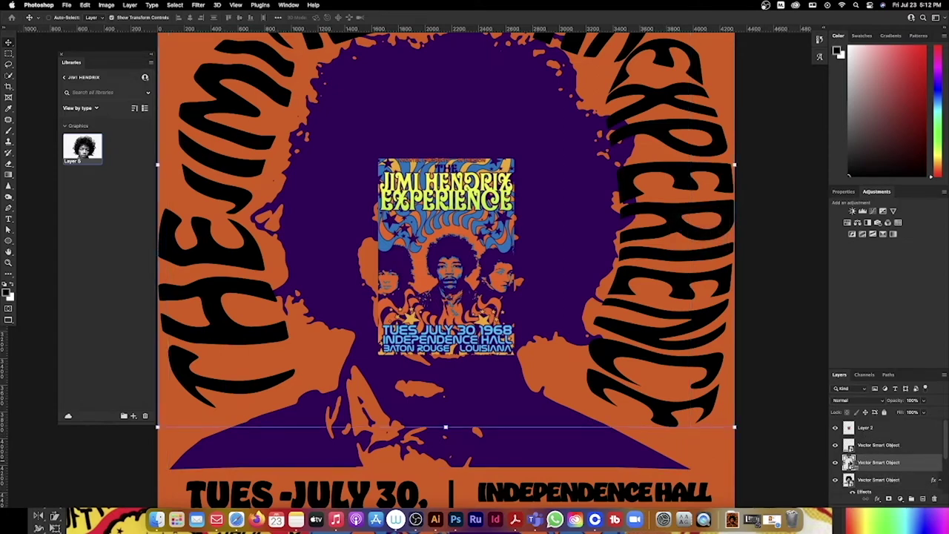
{"action": "right_click", "coordinate": [849, 461]}
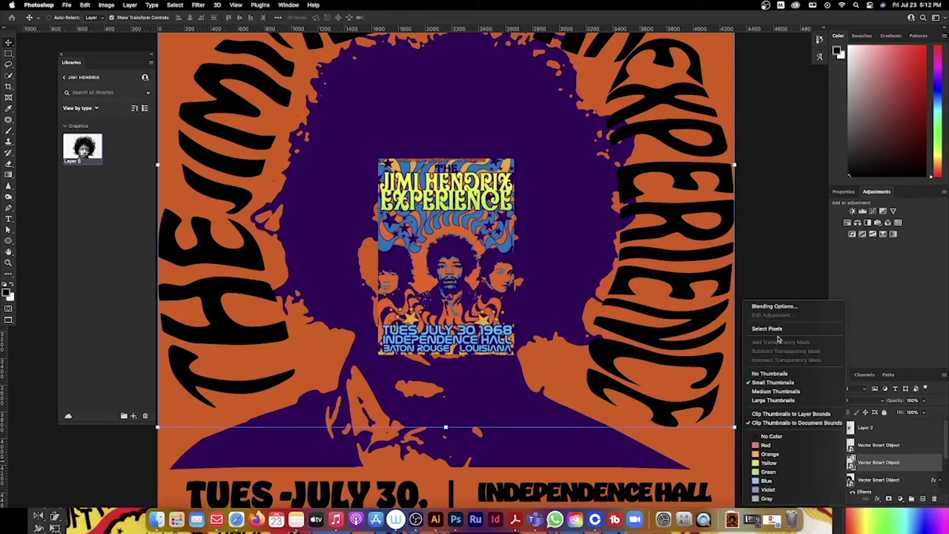
{"action": "left_click", "coordinate": [785, 306]}
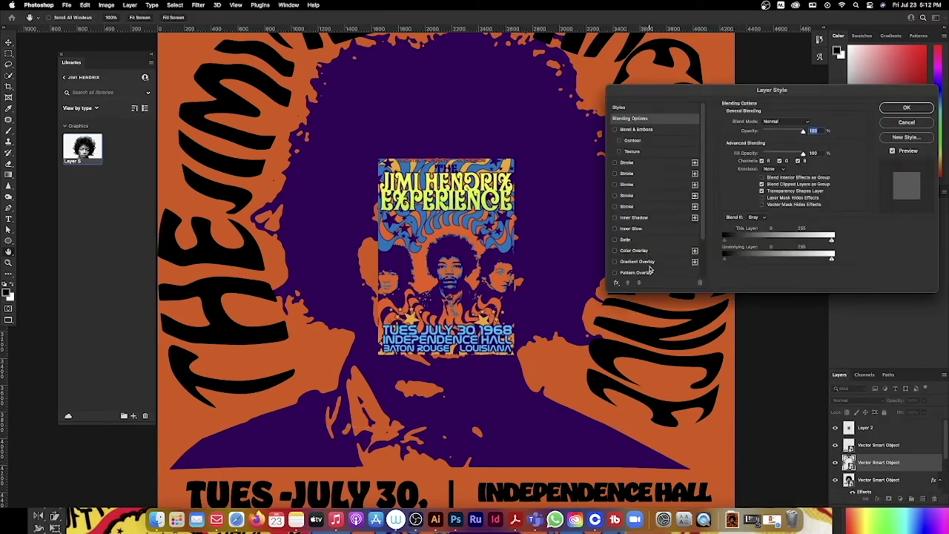
{"action": "scroll", "coordinate": [700, 236], "scroll_direction": "down", "scroll_amount": 2}
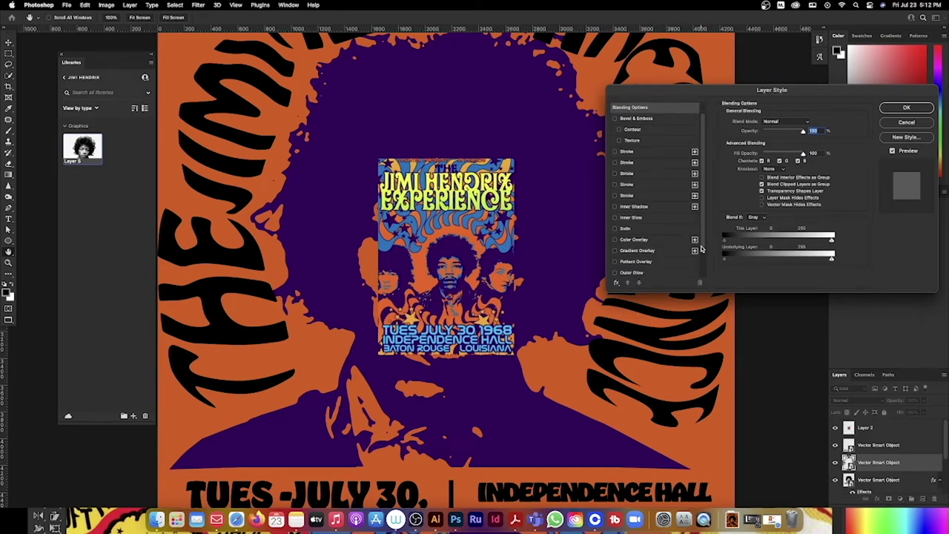
{"action": "left_click", "coordinate": [665, 240]}
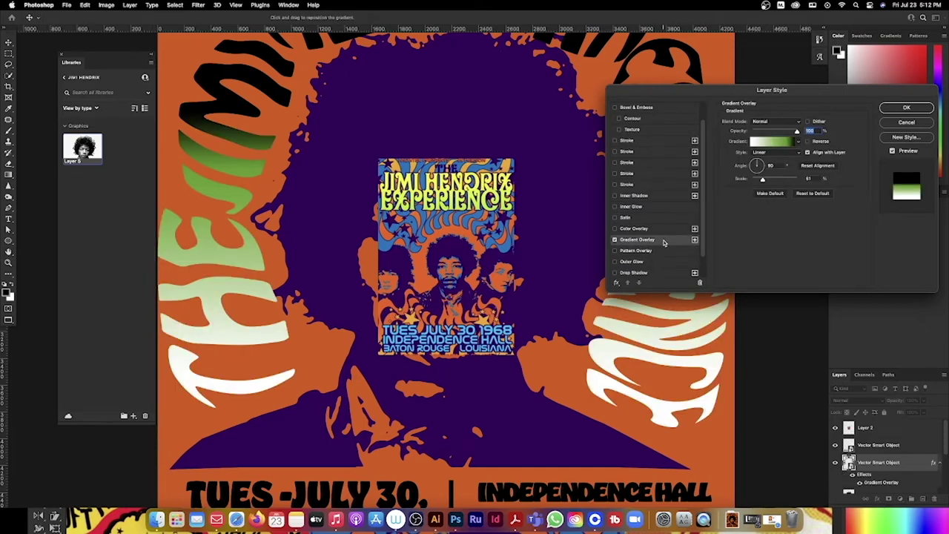
{"action": "left_click", "coordinate": [768, 141]}
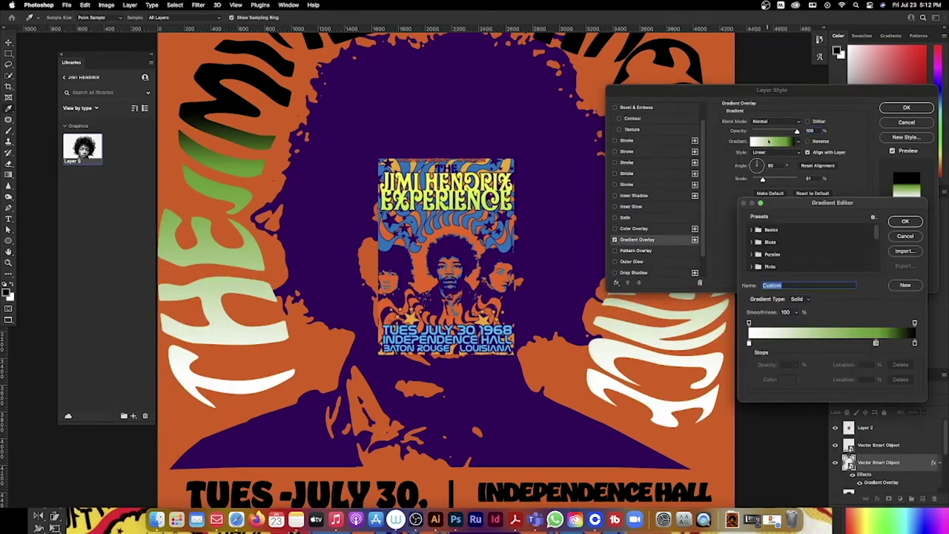
{"action": "left_click", "coordinate": [904, 237]}
{"action": "left_click", "coordinate": [813, 193]}
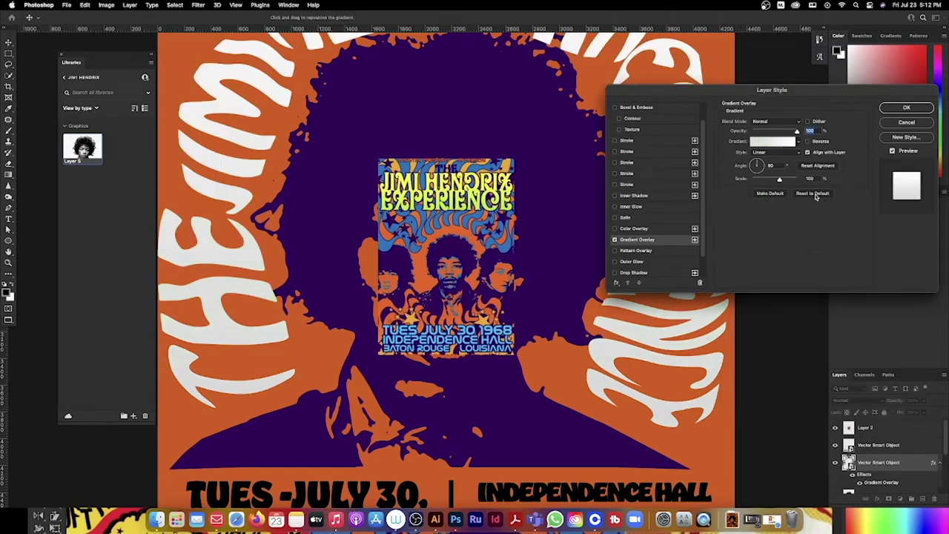
Set the overlay gradient's starting stop to lime green ACEC0A, sampled from the lower edge of the reference poster's title lettering
{"action": "left_click", "coordinate": [771, 140]}
{"action": "left_click", "coordinate": [751, 343]}
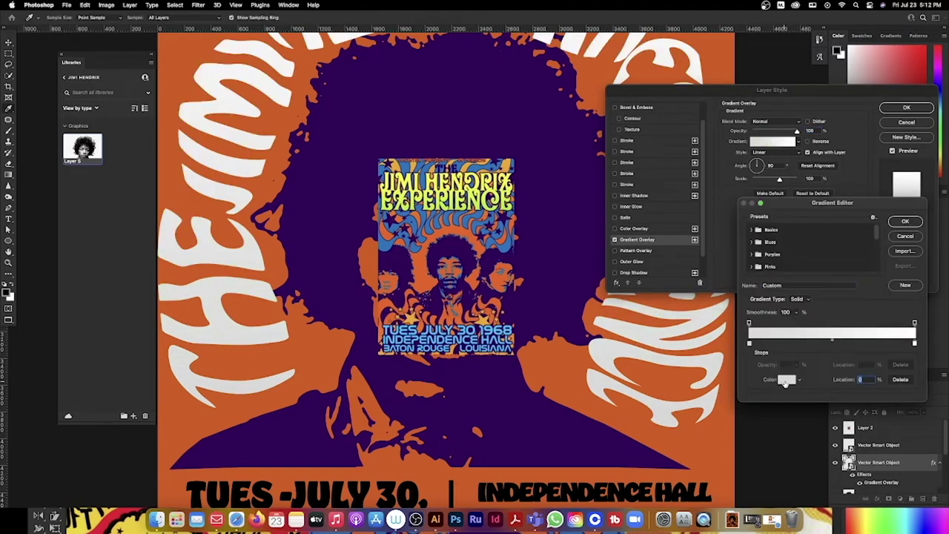
{"action": "left_click", "coordinate": [786, 380]}
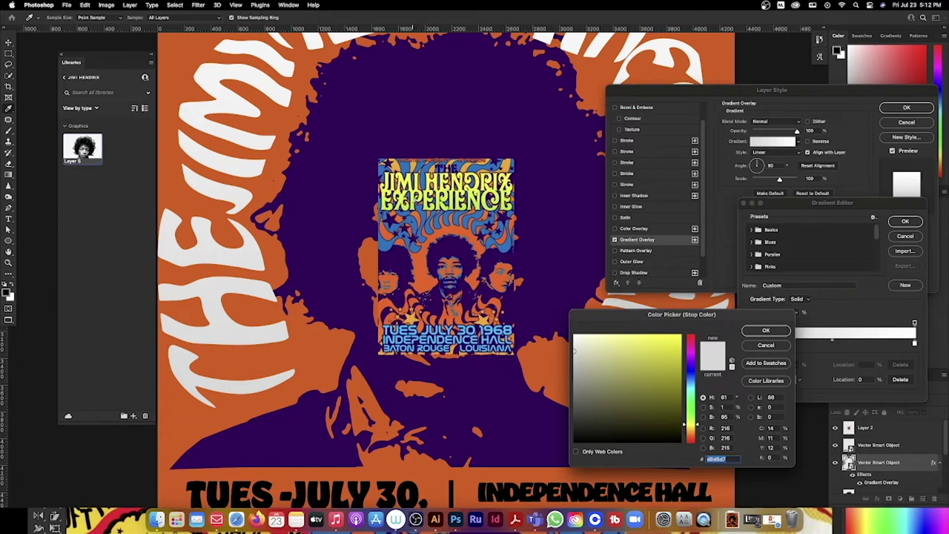
{"action": "left_click", "coordinate": [405, 208]}
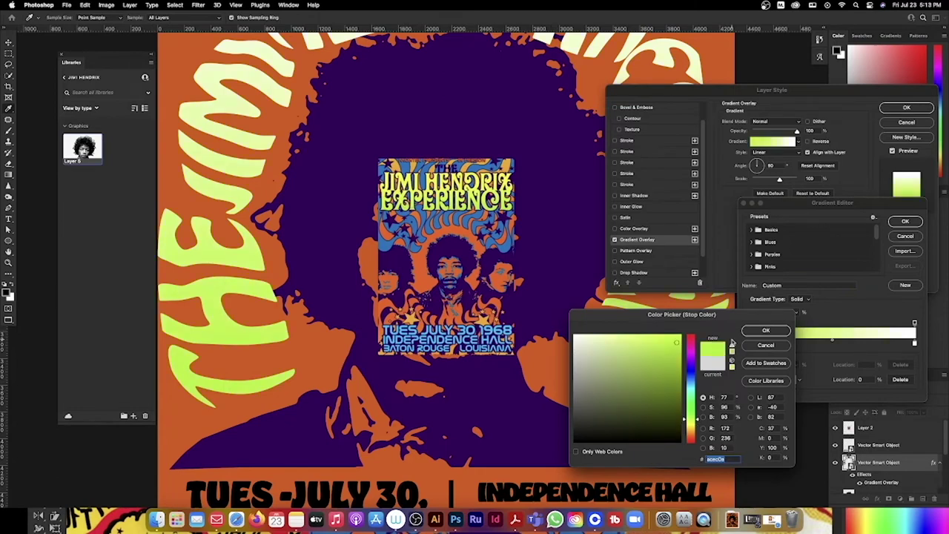
{"action": "left_click", "coordinate": [768, 332]}
Set the gradient's end stop to the yellow sampled from the upper part of the reference poster's title and accept the gradient
{"action": "left_click", "coordinate": [914, 344]}
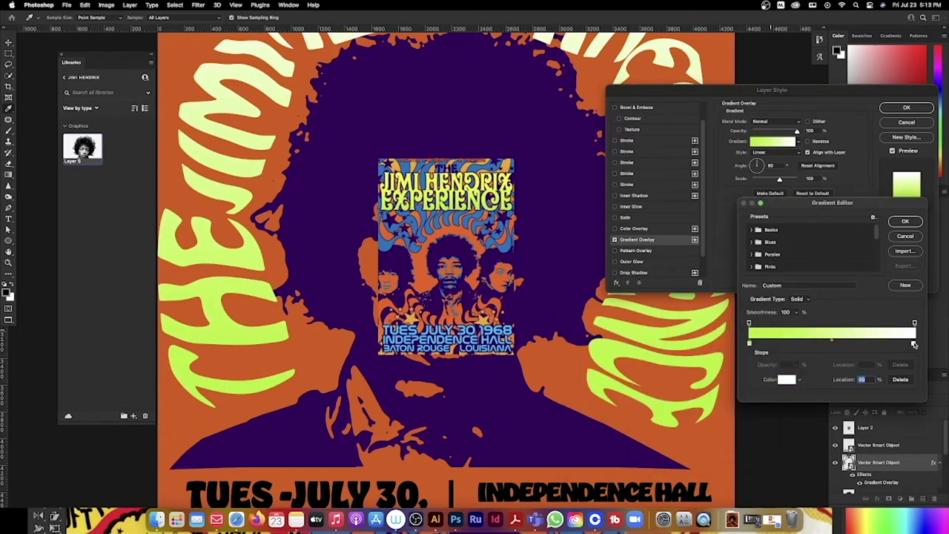
{"action": "left_click", "coordinate": [787, 380]}
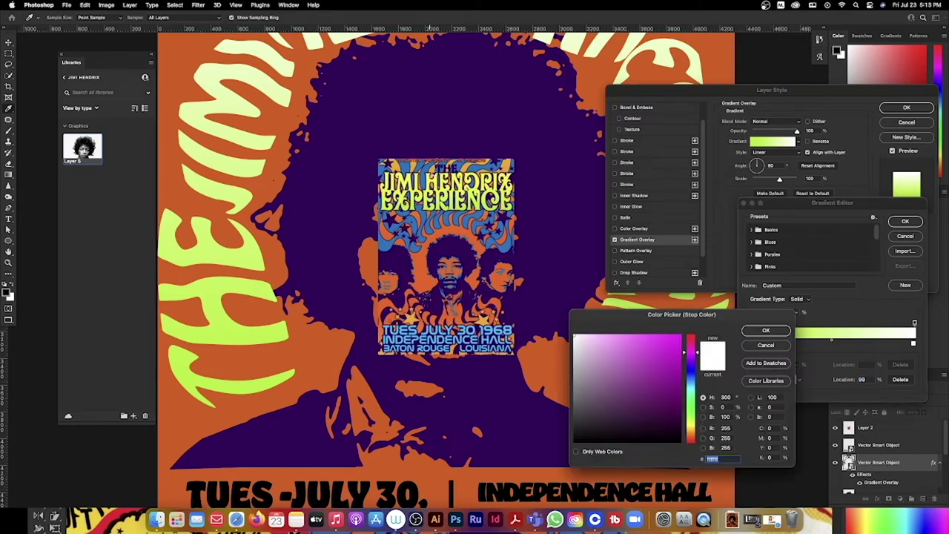
{"action": "left_click", "coordinate": [433, 175]}
{"action": "left_click", "coordinate": [777, 329]}
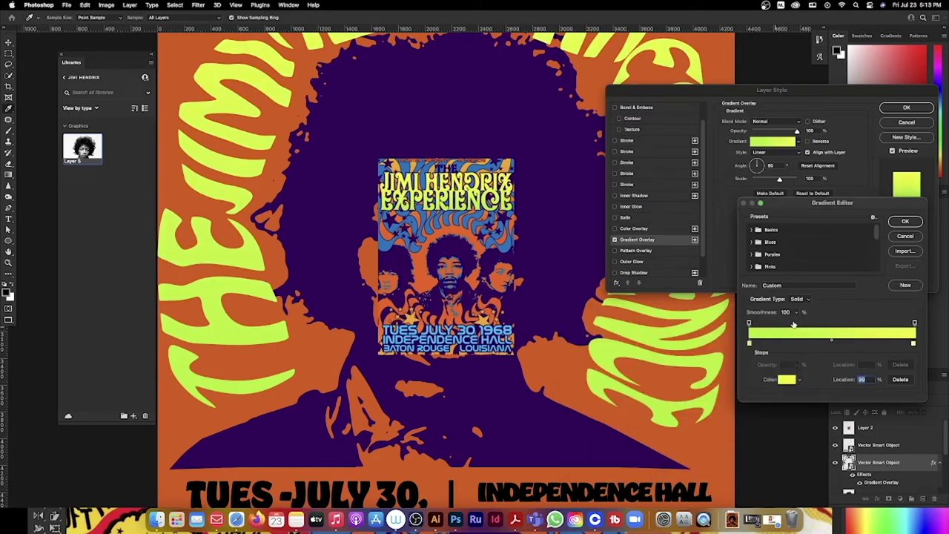
{"action": "left_click", "coordinate": [901, 222]}
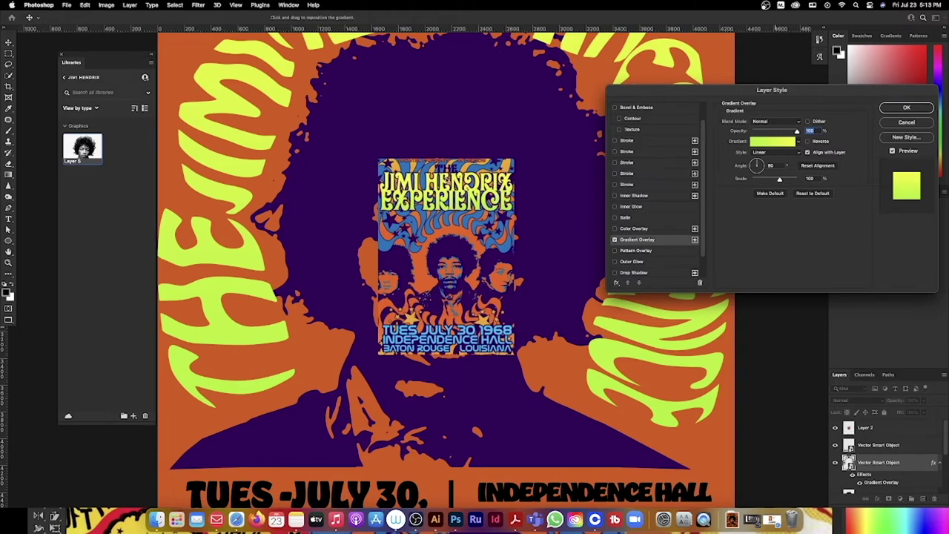
Add a centred Stroke to the warped lettering in dark purple 36005B sampled from the portrait, with Normal blend mode
{"action": "left_click", "coordinate": [614, 140]}
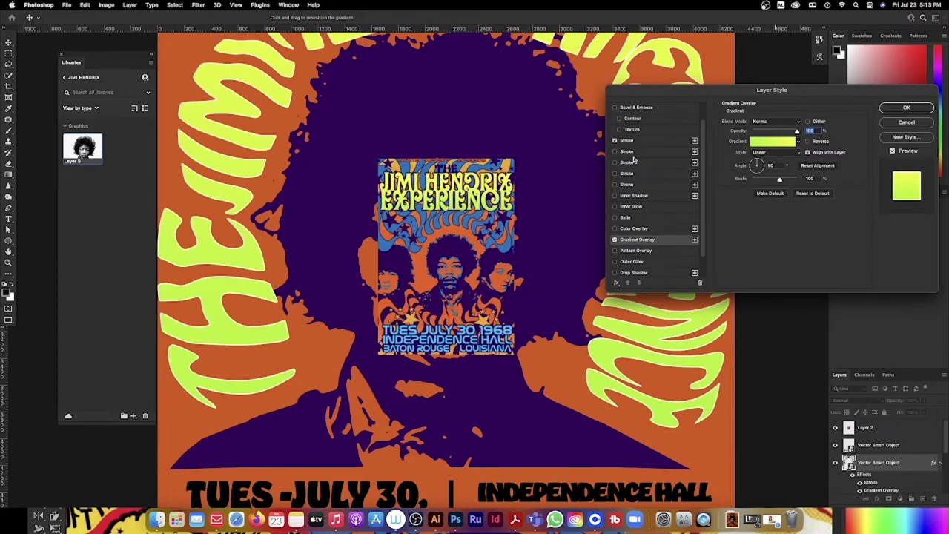
{"action": "left_click", "coordinate": [642, 142]}
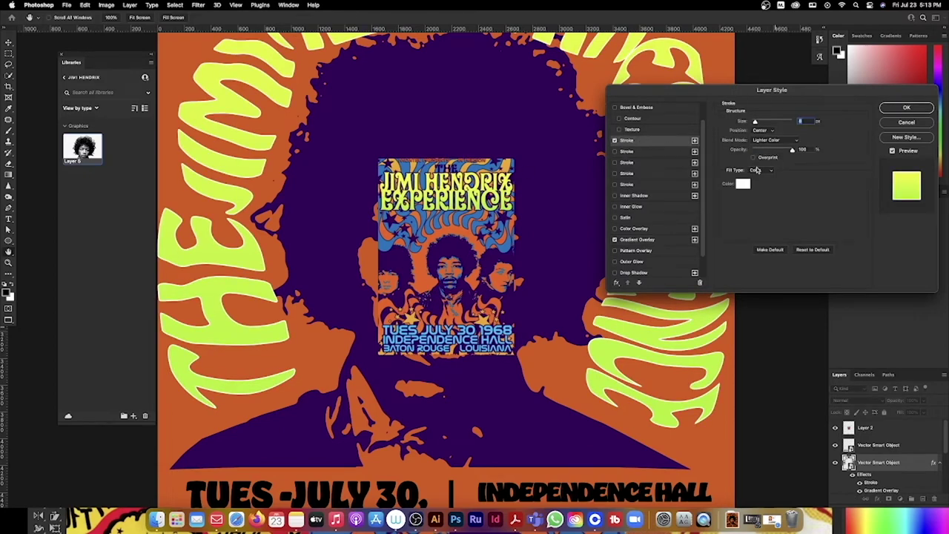
{"action": "left_click", "coordinate": [743, 184]}
{"action": "left_click", "coordinate": [329, 202]}
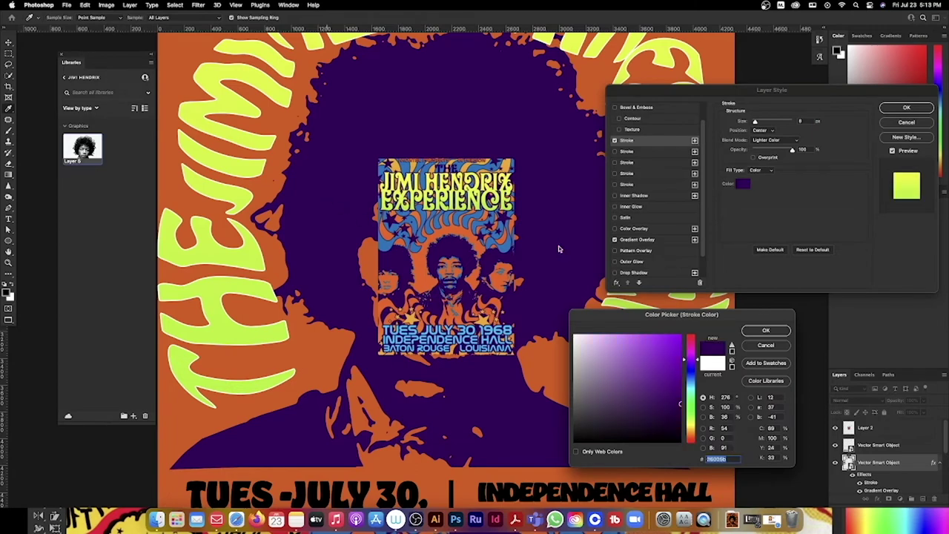
{"action": "left_click", "coordinate": [765, 330]}
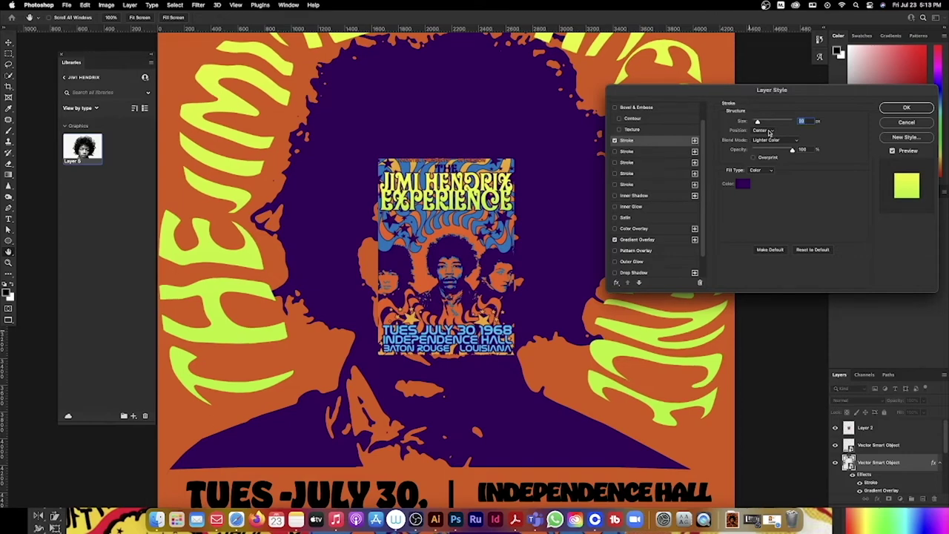
{"action": "left_click", "coordinate": [778, 141]}
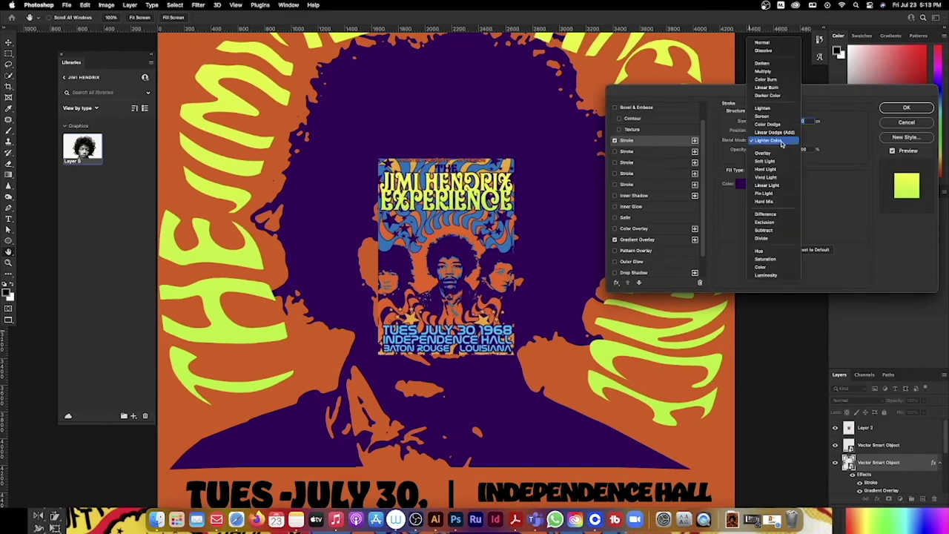
{"action": "left_click", "coordinate": [774, 42]}
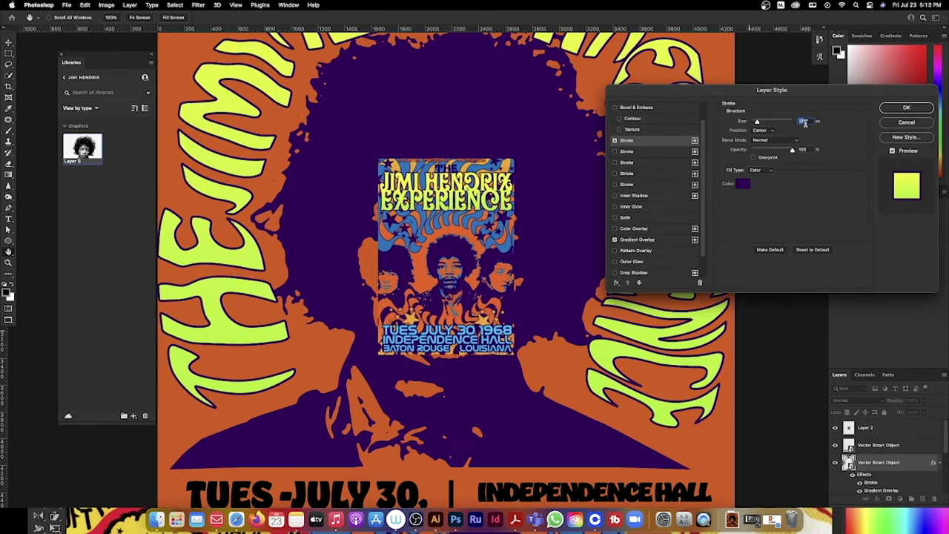
{"action": "left_click", "coordinate": [892, 108]}
Apply a dark purple 36005B Color Overlay to the date and venue text layer
{"action": "scroll", "coordinate": [433, 393], "scroll_direction": "down", "scroll_amount": 5}
{"action": "right_click", "coordinate": [427, 380]}
{"action": "left_click", "coordinate": [441, 385]}
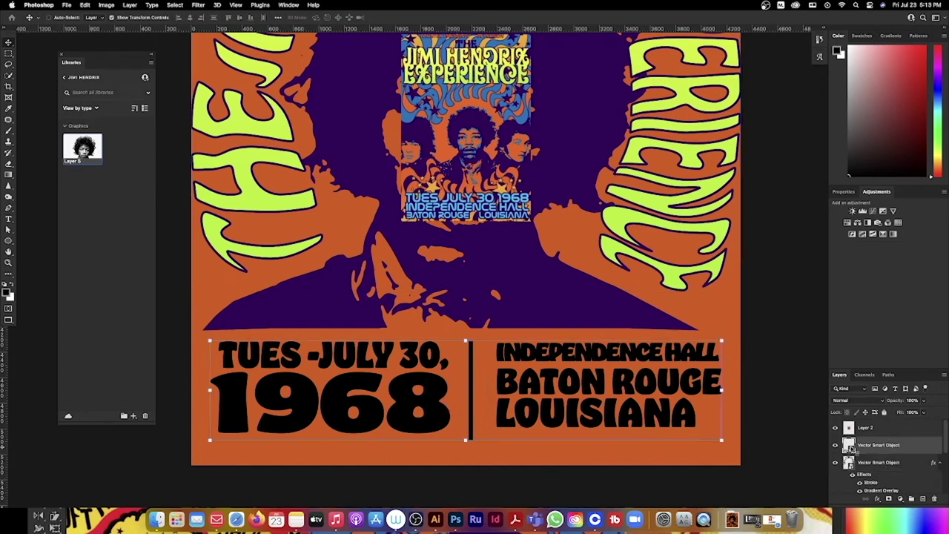
{"action": "right_click", "coordinate": [850, 447]}
{"action": "left_click", "coordinate": [805, 307]}
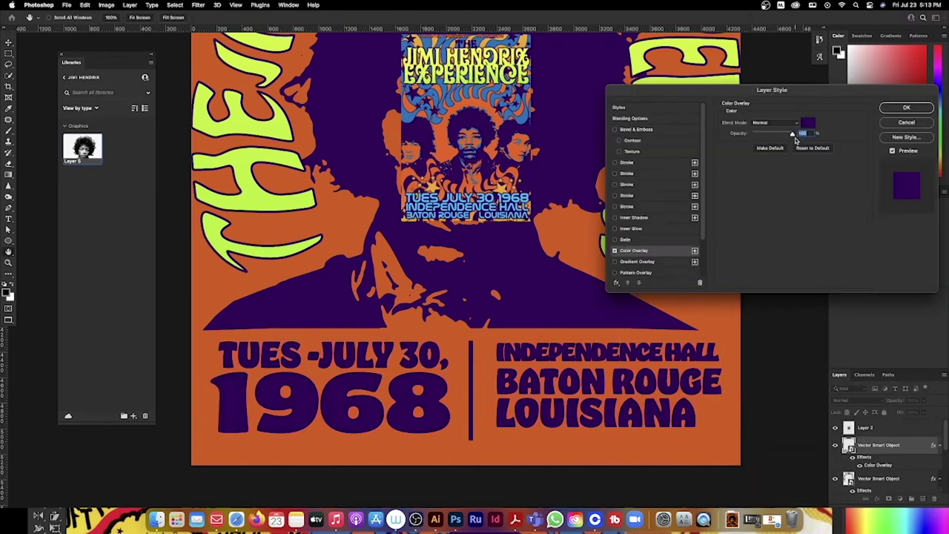
{"action": "key", "text": "super+minus"}
{"action": "key", "text": "super+minus"}
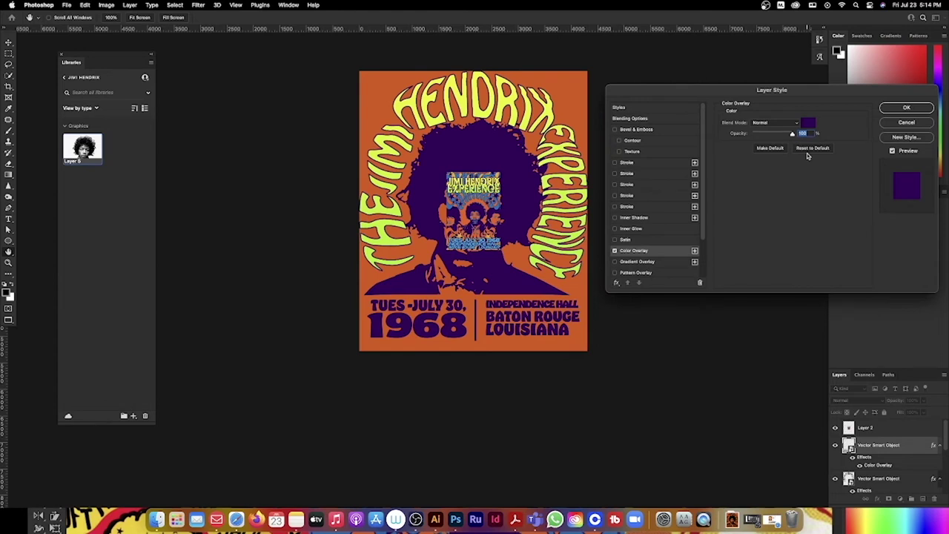
Try sampled blue on the date and venue text, and set its Color Overlay to the lettering's yellow-green CFEF05
{"action": "left_click", "coordinate": [810, 124]}
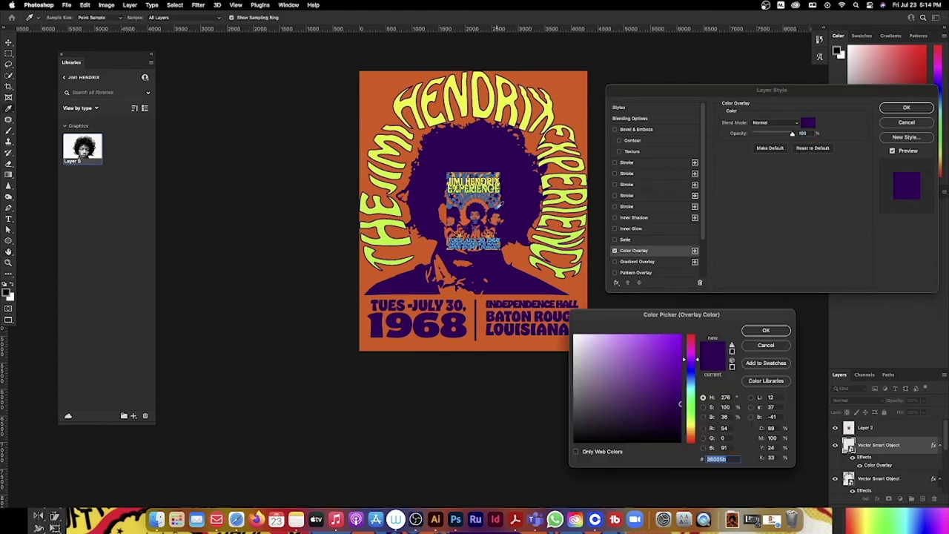
{"action": "left_click", "coordinate": [497, 210]}
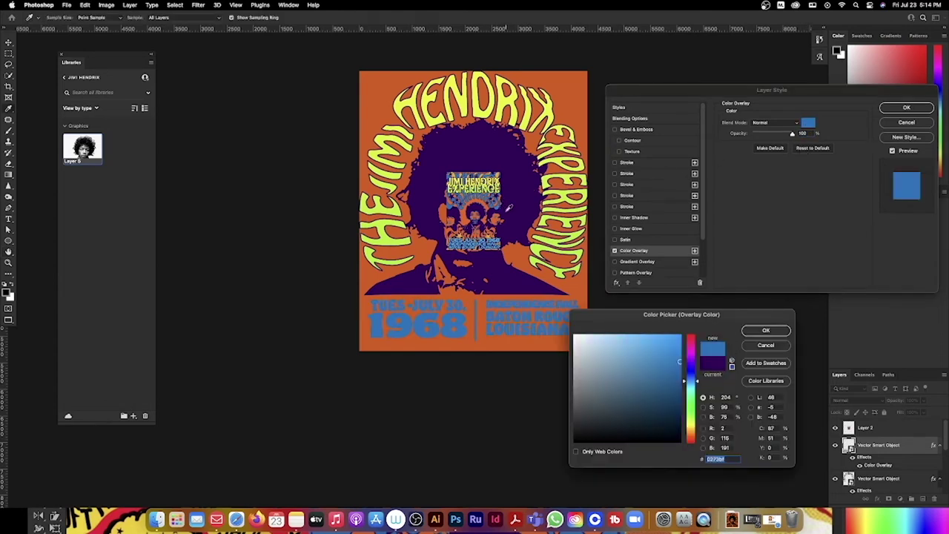
{"action": "left_click", "coordinate": [529, 212]}
{"action": "left_click", "coordinate": [568, 195]}
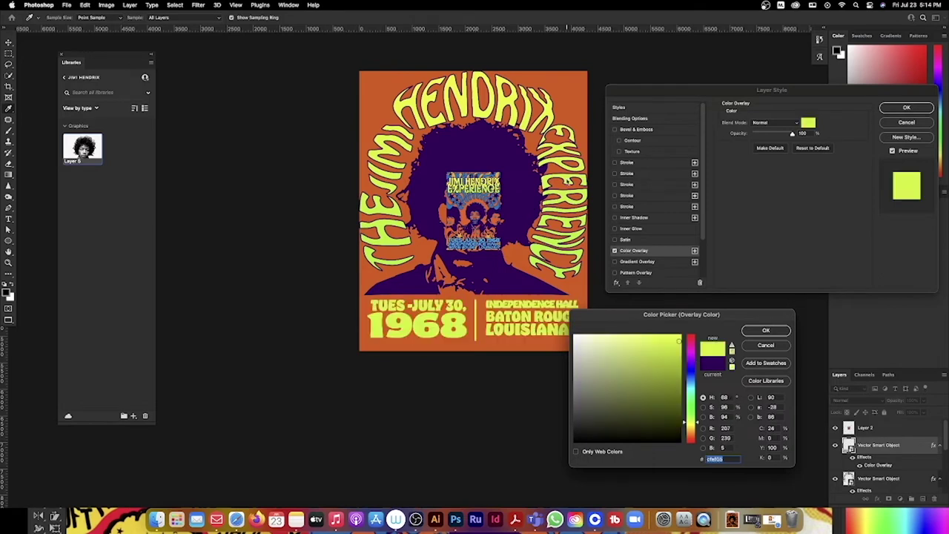
{"action": "left_click", "coordinate": [763, 331]}
Add a centred dark purple Stroke with Normal blend mode to the date and venue text
{"action": "left_click", "coordinate": [645, 161]}
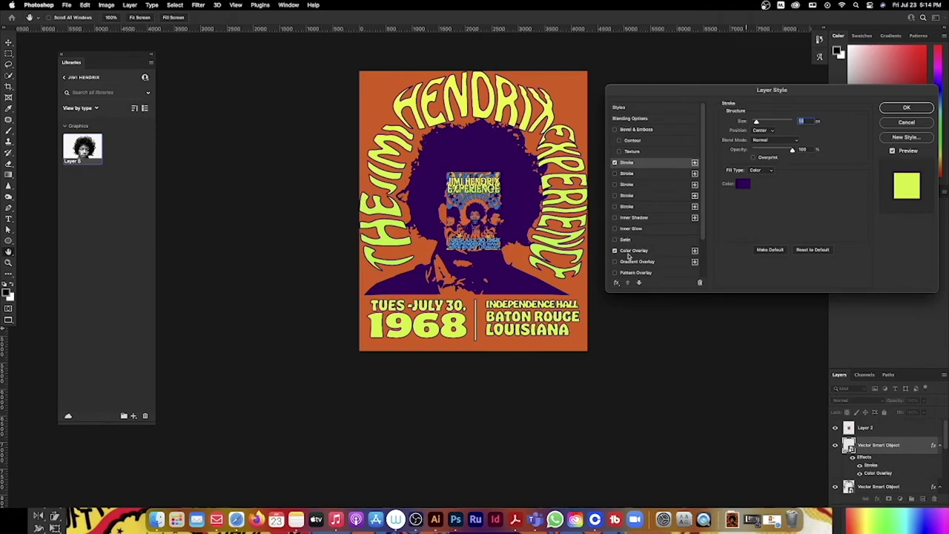
{"action": "left_click", "coordinate": [893, 109]}
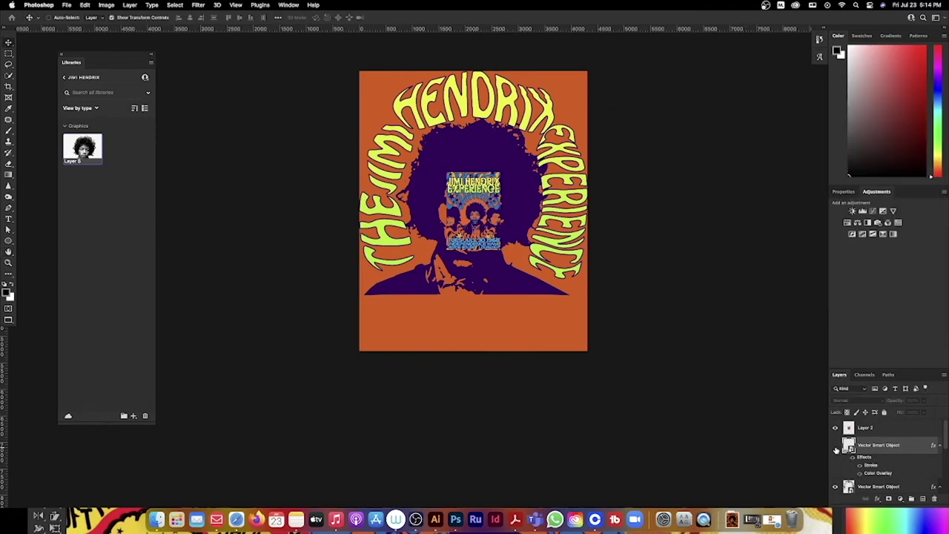
{"action": "key", "text": "v"}
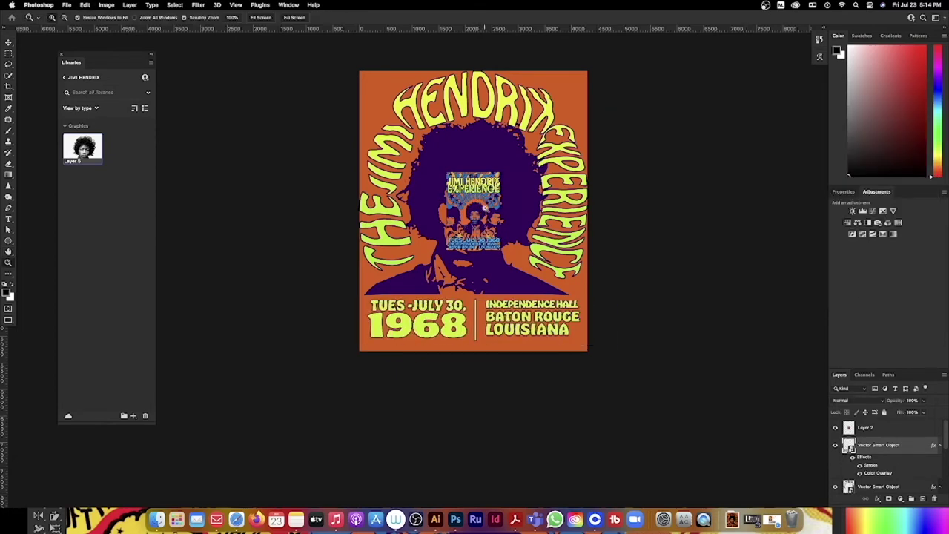
Hide the reference poster layer covering the middle of the portrait
{"action": "scroll", "coordinate": [480, 194], "scroll_direction": "up", "scroll_amount": 3}
{"action": "right_click", "coordinate": [500, 172]}
{"action": "left_click", "coordinate": [513, 175]}
{"action": "left_click", "coordinate": [835, 427]}
{"action": "left_click", "coordinate": [835, 446]}
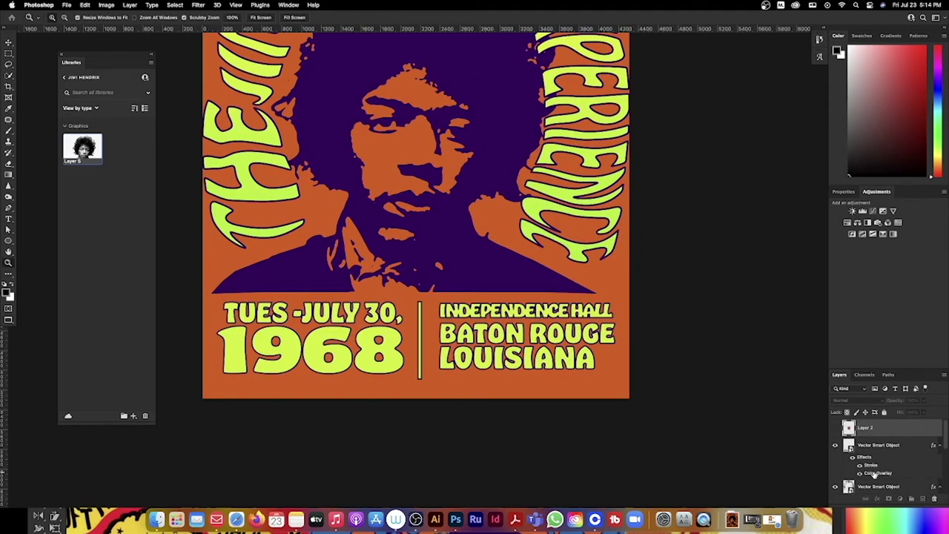
Change the date and venue text's Color Overlay to dark purple 36005B, sampled from the portrait
{"action": "double_click", "coordinate": [873, 473]}
{"action": "left_click", "coordinate": [808, 122]}
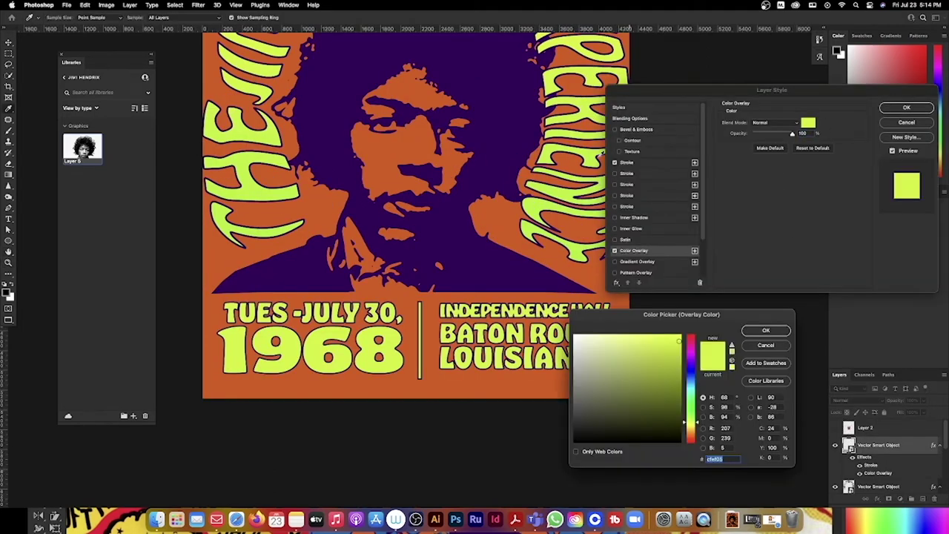
{"action": "left_click", "coordinate": [491, 166]}
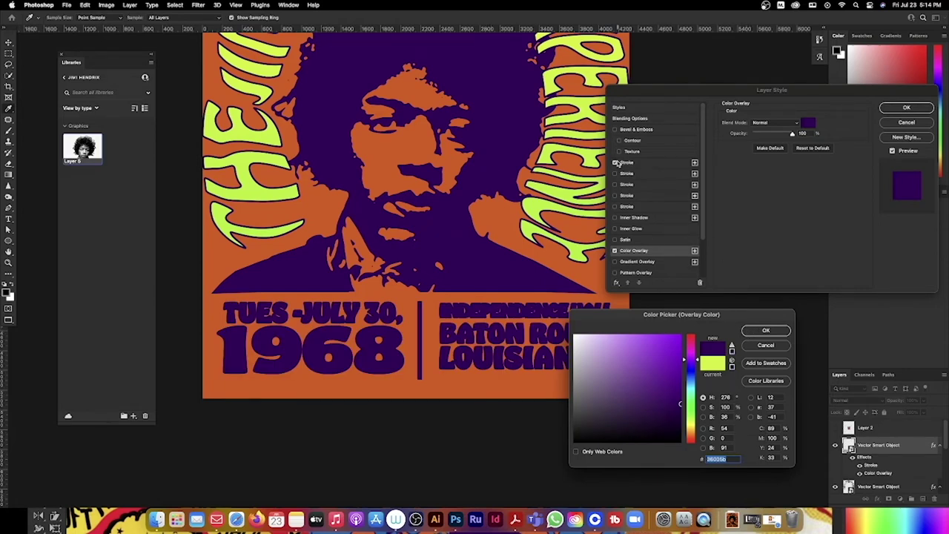
{"action": "left_click", "coordinate": [758, 332]}
Set the date and venue text's Stroke size to 2 px and accept the layer style
{"action": "left_click", "coordinate": [614, 162]}
{"action": "left_click", "coordinate": [630, 163]}
{"action": "type", "text": "2"}
{"action": "left_click", "coordinate": [916, 112]}
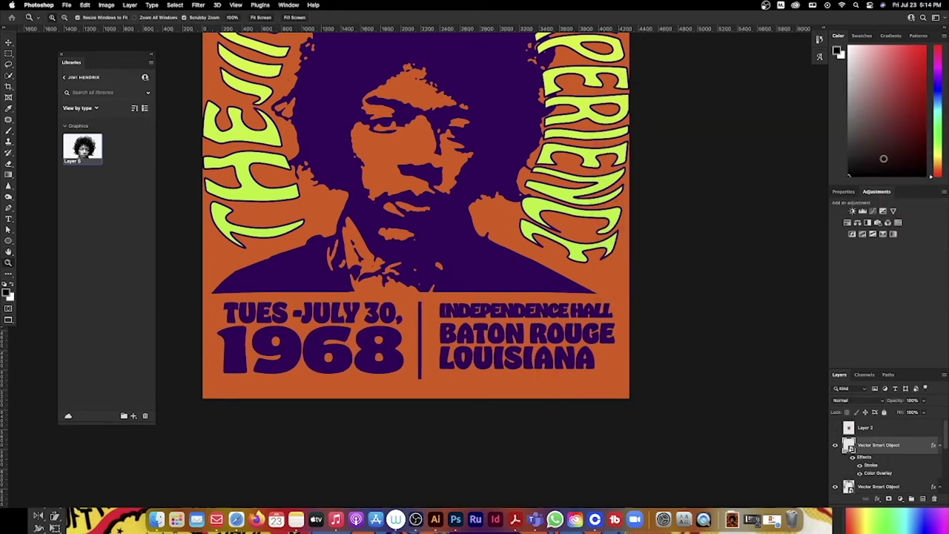
Extend the canvas with the Crop tool to leave an even orange margin around the whole artwork
{"action": "key", "text": "super+minus"}
{"action": "key", "text": "super+minus"}
{"action": "key", "text": "super+minus"}
{"action": "key", "text": "c"}
{"action": "left_click_drag", "start_coordinate": [532, 316], "coordinate": [567, 323]}
{"action": "key", "text": "Return"}
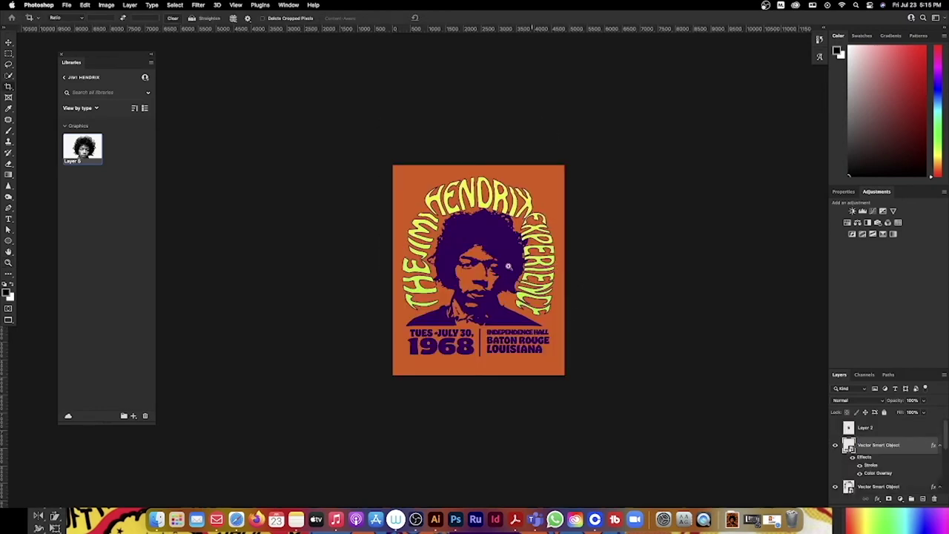
Scale the portrait up to about 71.5% so it fills more of the space inside the arched lettering
{"action": "left_click", "coordinate": [495, 252], "text": "super"}
{"action": "key", "text": "v"}
{"action": "right_click", "coordinate": [474, 223]}
{"action": "left_click", "coordinate": [504, 227]}
{"action": "left_click_drag", "start_coordinate": [568, 180], "coordinate": [578, 172]}
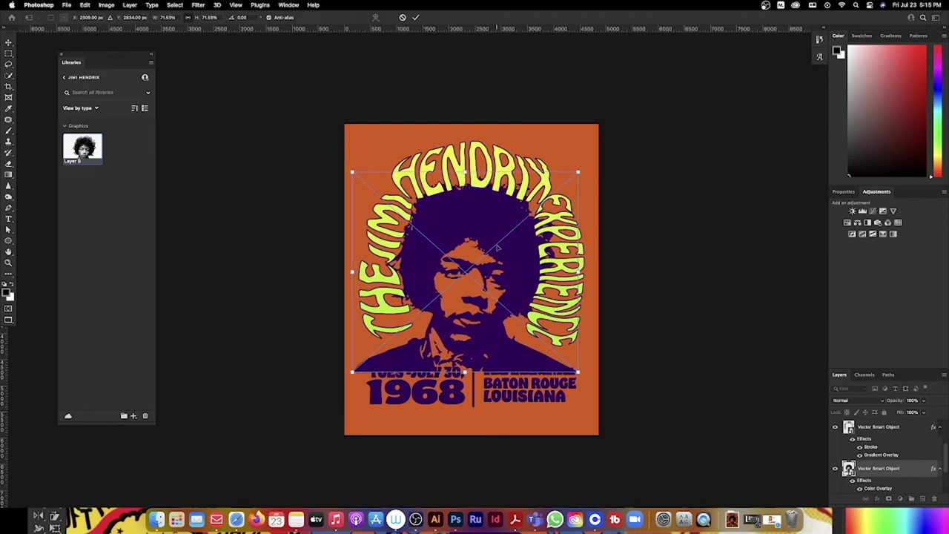
{"action": "key", "text": "Return"}
Change the green stop of the arched lettering's Gradient Overlay to 15EC0A and increase the gradient's scale
{"action": "key", "text": "z"}
{"action": "left_click", "coordinate": [567, 246]}
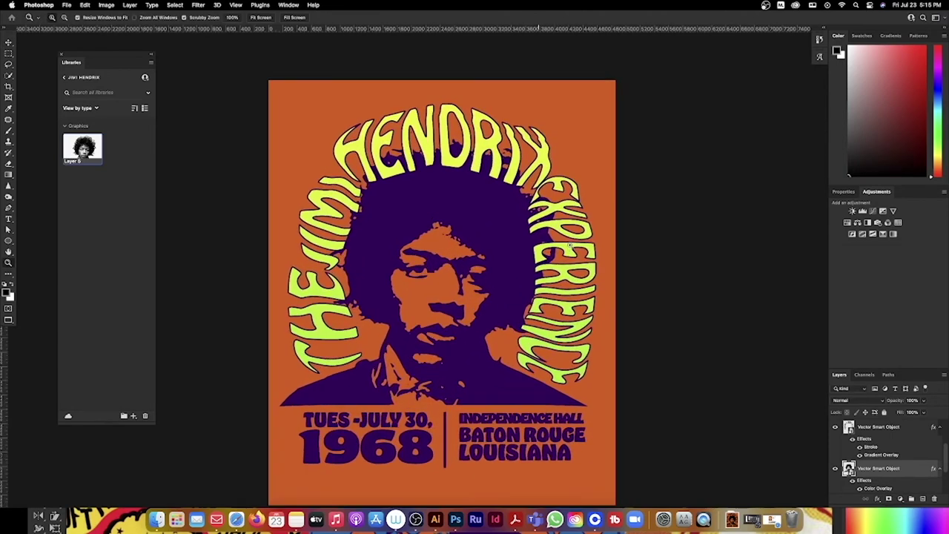
{"action": "key", "text": "v"}
{"action": "right_click", "coordinate": [540, 156]}
{"action": "left_click", "coordinate": [570, 161]}
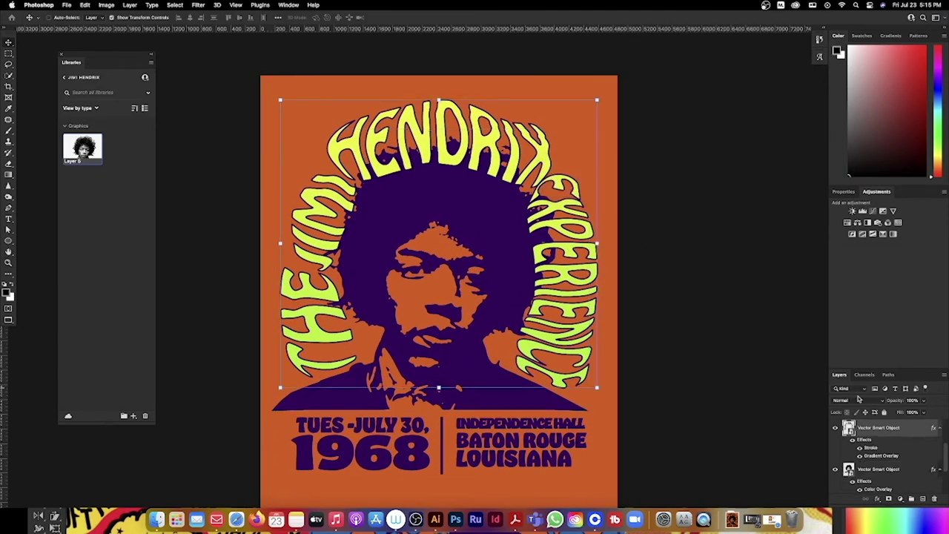
{"action": "double_click", "coordinate": [879, 456]}
{"action": "left_click", "coordinate": [774, 141]}
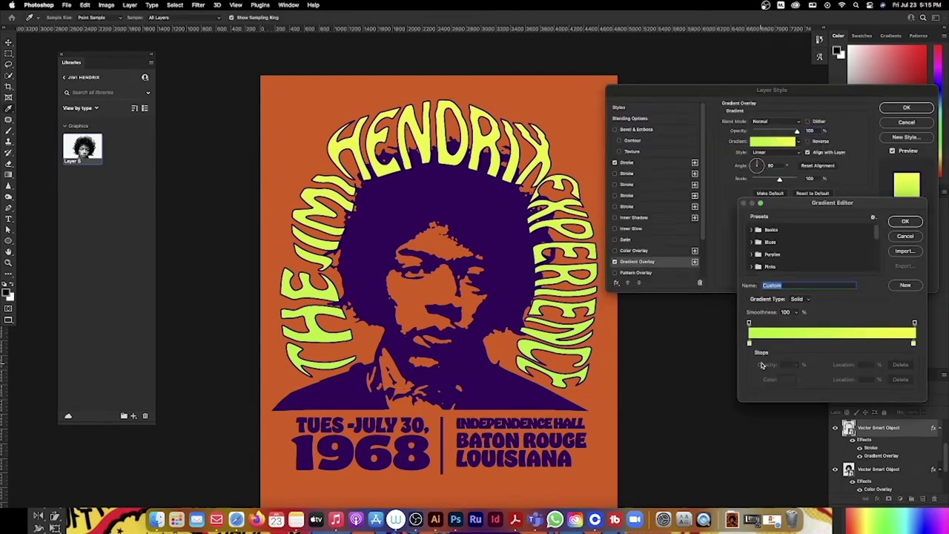
{"action": "double_click", "coordinate": [749, 344]}
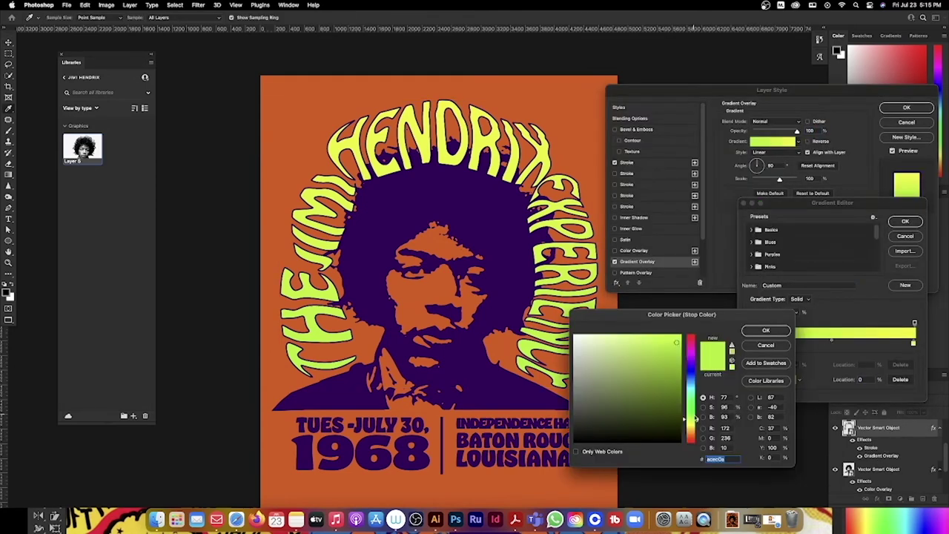
{"action": "left_click_drag", "start_coordinate": [697, 419], "coordinate": [698, 413]}
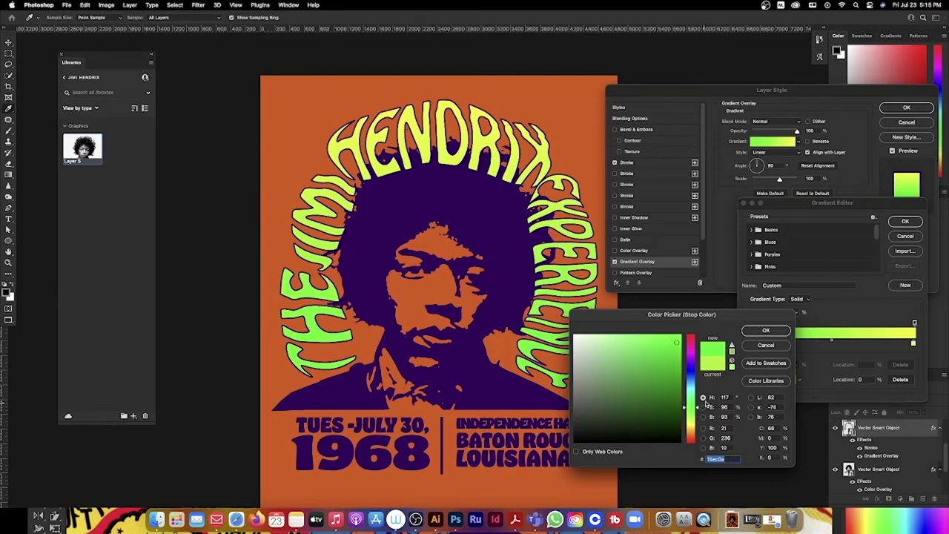
{"action": "left_click", "coordinate": [765, 331]}
{"action": "left_click", "coordinate": [904, 221]}
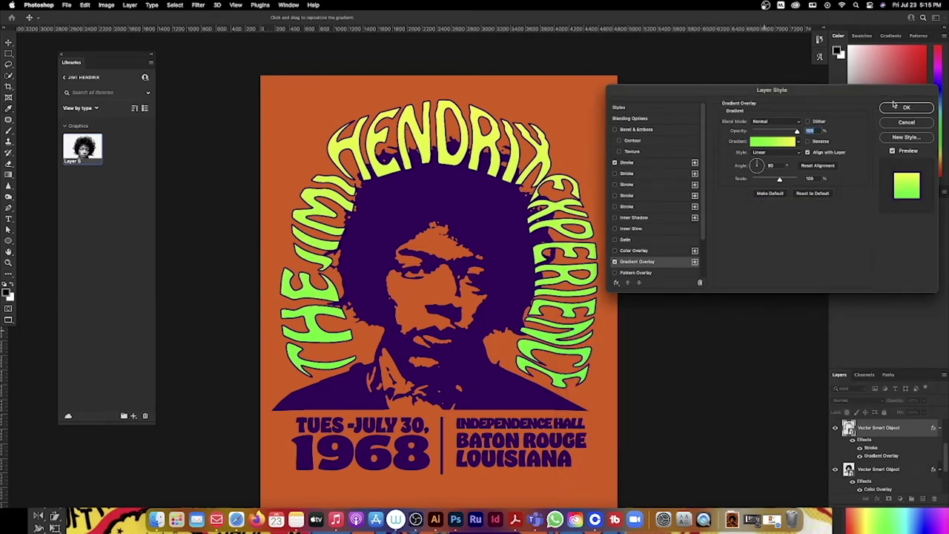
{"action": "left_click_drag", "start_coordinate": [779, 179], "coordinate": [792, 183]}
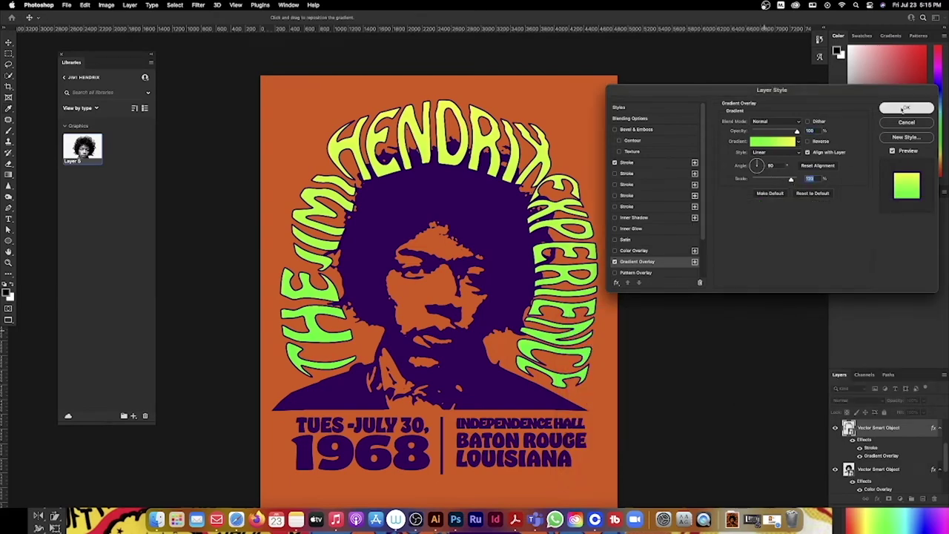
{"action": "left_click", "coordinate": [905, 108]}
Enlarge the arched lettering to about 62.8% and move it up to the poster's upper edge
{"action": "key", "text": "super+t"}
{"action": "left_click_drag", "start_coordinate": [281, 101], "coordinate": [268, 88]}
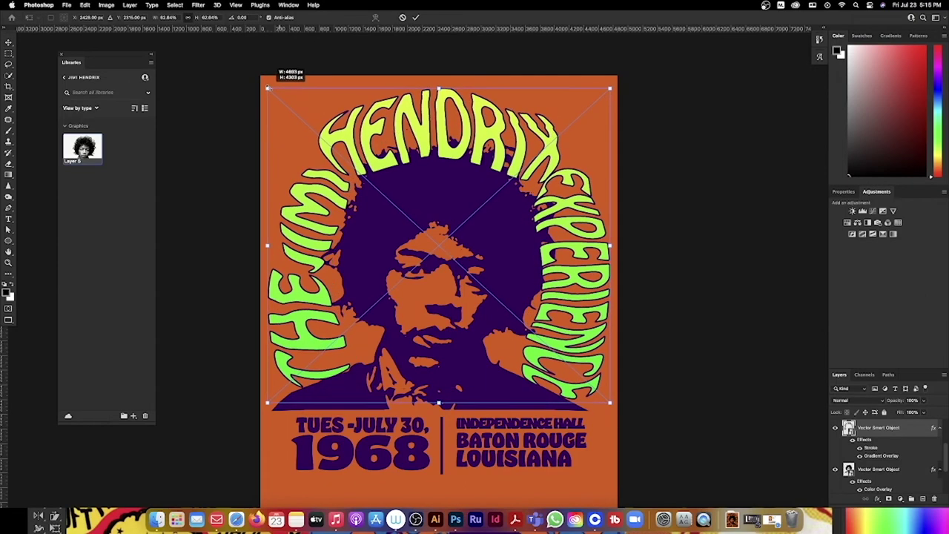
{"action": "key", "text": "Return"}
{"action": "left_click_drag", "start_coordinate": [602, 256], "coordinate": [612, 246]}
Set the arched lettering's Stroke size to 23 px
{"action": "key", "text": "z"}
{"action": "left_click", "coordinate": [398, 187]}
{"action": "right_click", "coordinate": [396, 173]}
{"action": "left_click", "coordinate": [766, 369]}
{"action": "key", "text": "v"}
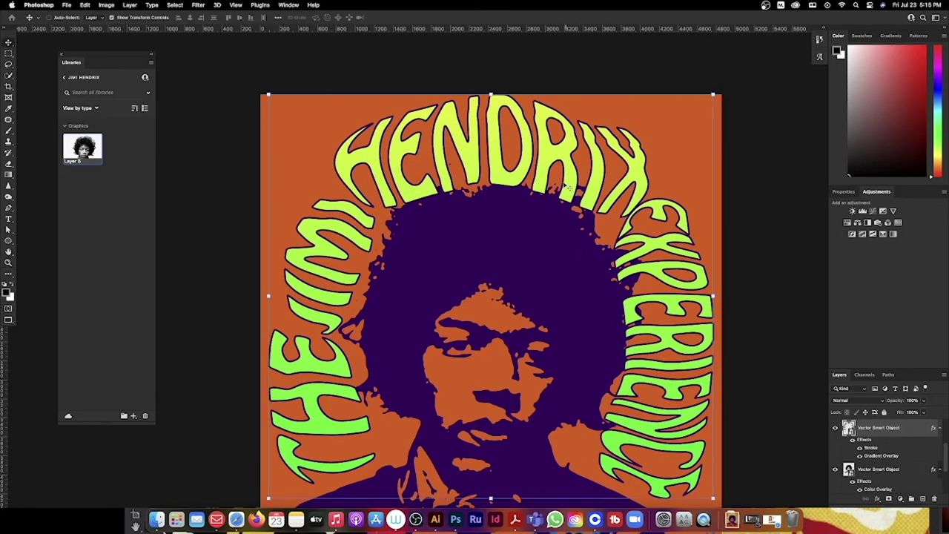
{"action": "double_click", "coordinate": [870, 449]}
{"action": "left_click_drag", "start_coordinate": [806, 120], "coordinate": [770, 118]}
{"action": "type", "text": "23"}
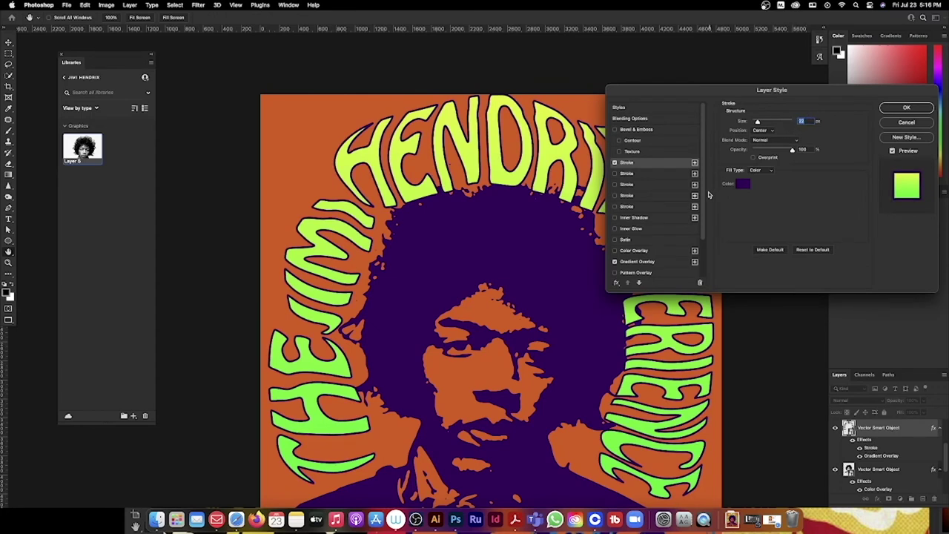
Add a white Drop Shadow to the arched lettering with 100% opacity, 42 px distance and no spread or blur
{"action": "scroll", "coordinate": [703, 267], "scroll_direction": "down", "scroll_amount": 3}
{"action": "left_click", "coordinate": [639, 271]}
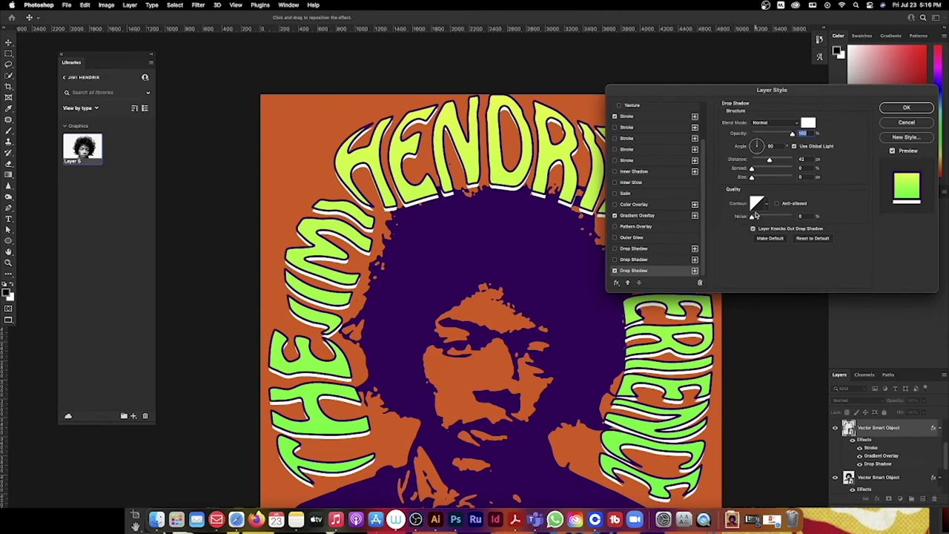
{"action": "key", "text": "super+minus"}
{"action": "key", "text": "super+minus"}
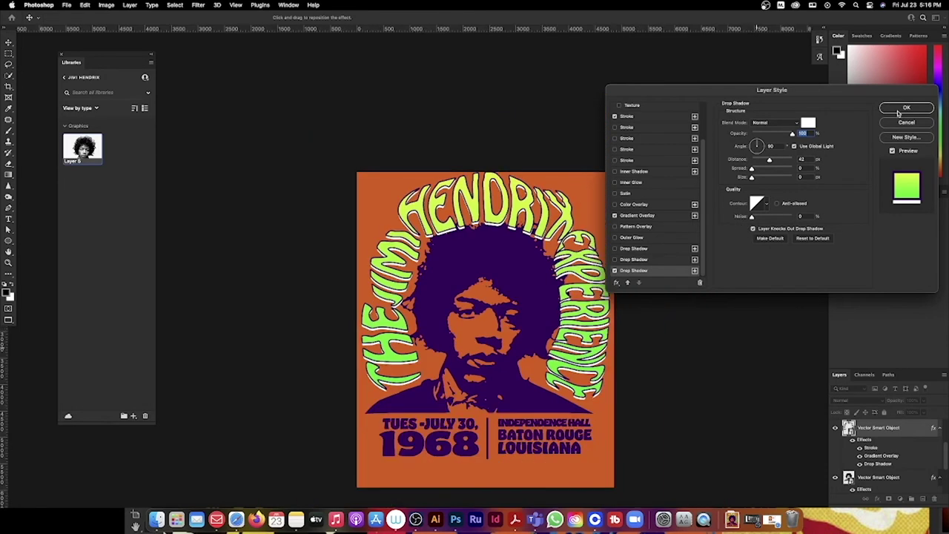
{"action": "left_click", "coordinate": [898, 112]}
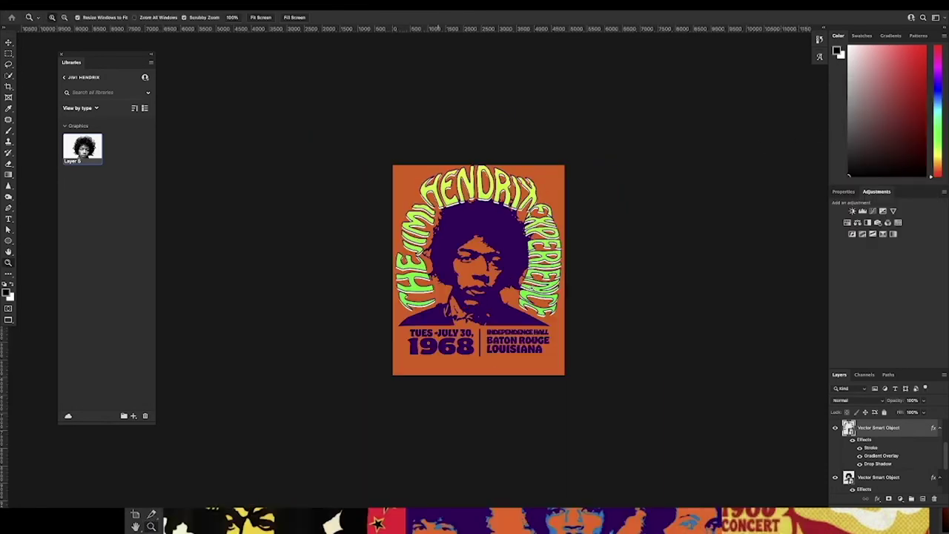
Switch to Illustrator, draw a cluster of one large and two small black stars beside the artwork, and copy it
{"action": "left_click_drag", "start_coordinate": [528, 280], "coordinate": [491, 284]}
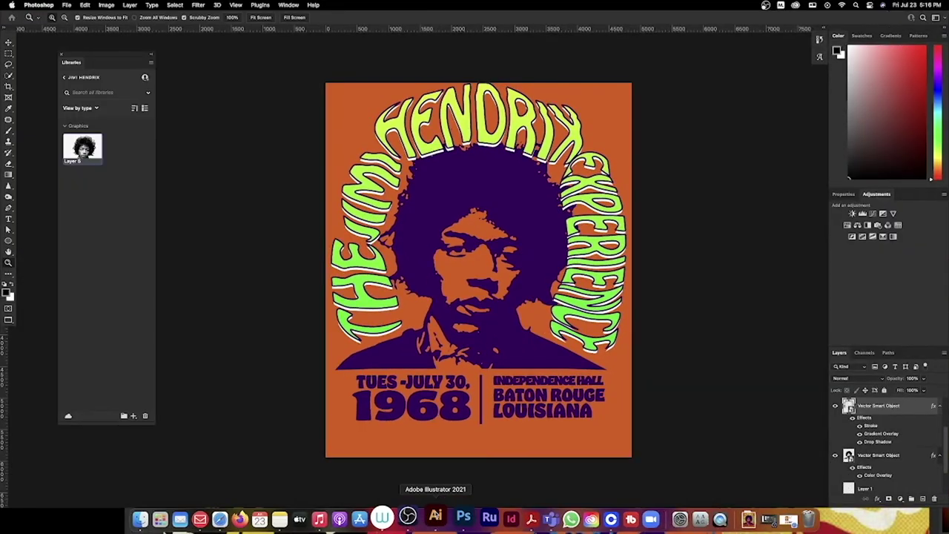
{"action": "left_click", "coordinate": [436, 516]}
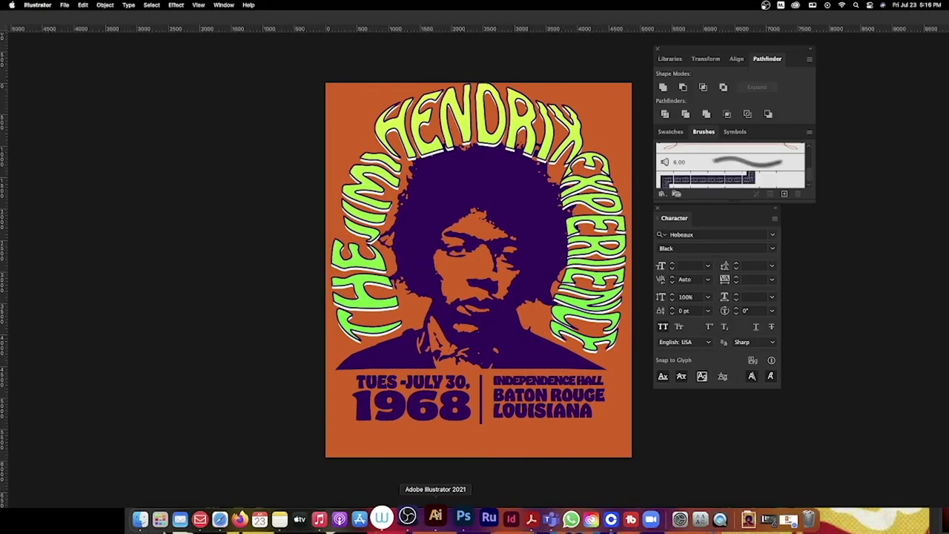
{"action": "left_click_drag", "start_coordinate": [404, 316], "coordinate": [187, 127]}
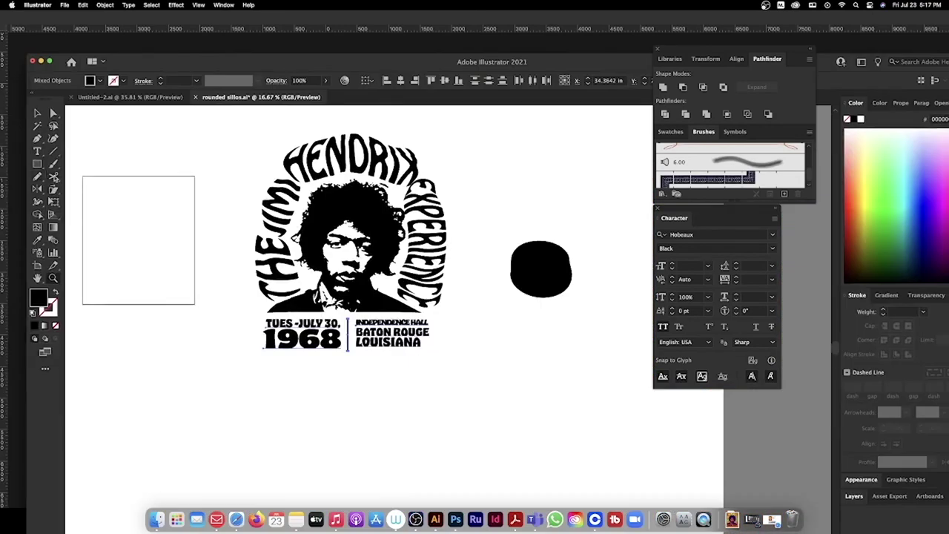
{"action": "left_click_drag", "start_coordinate": [39, 164], "coordinate": [84, 215]}
{"action": "mouse_move", "coordinate": [500, 360]}
{"action": "left_mouse_down"}
{"action": "mouse_move", "coordinate": [535, 372]}
{"action": "mouse_move", "coordinate": [524, 378]}
{"action": "left_mouse_up"}
{"action": "mouse_move", "coordinate": [542, 329]}
{"action": "left_mouse_down"}
{"action": "mouse_move", "coordinate": [561, 343]}
{"action": "mouse_move", "coordinate": [537, 324]}
{"action": "mouse_move", "coordinate": [546, 375]}
{"action": "mouse_move", "coordinate": [561, 368]}
{"action": "left_mouse_up"}
{"action": "left_click_drag", "start_coordinate": [544, 371], "coordinate": [530, 351]}
{"action": "left_click_drag", "start_coordinate": [555, 390], "coordinate": [481, 373]}
{"action": "key", "text": "super+c"}
Switch to Photoshop, paste the stars as a Smart Object, and place them small over the portrait's shoulder below EXPERIENCE
{"action": "left_click", "coordinate": [455, 519]}
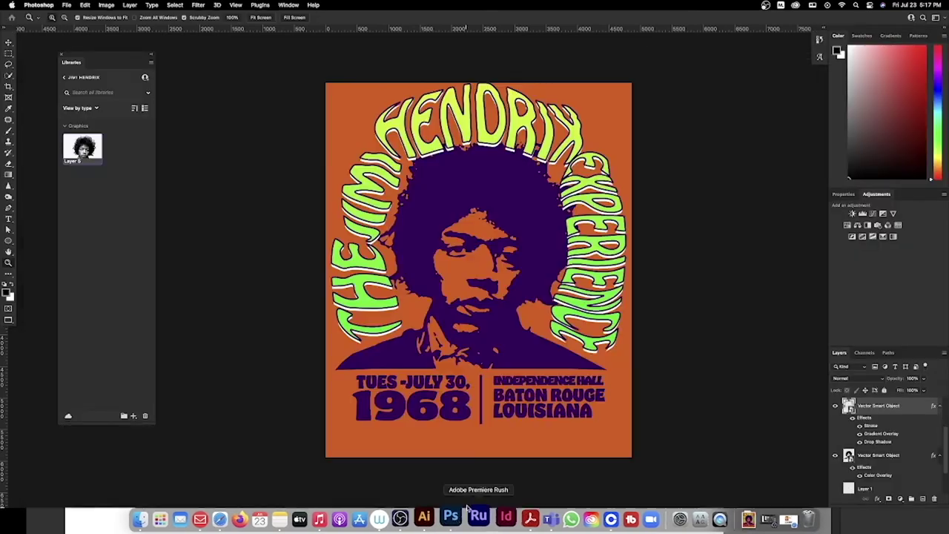
{"action": "key", "text": "super+v"}
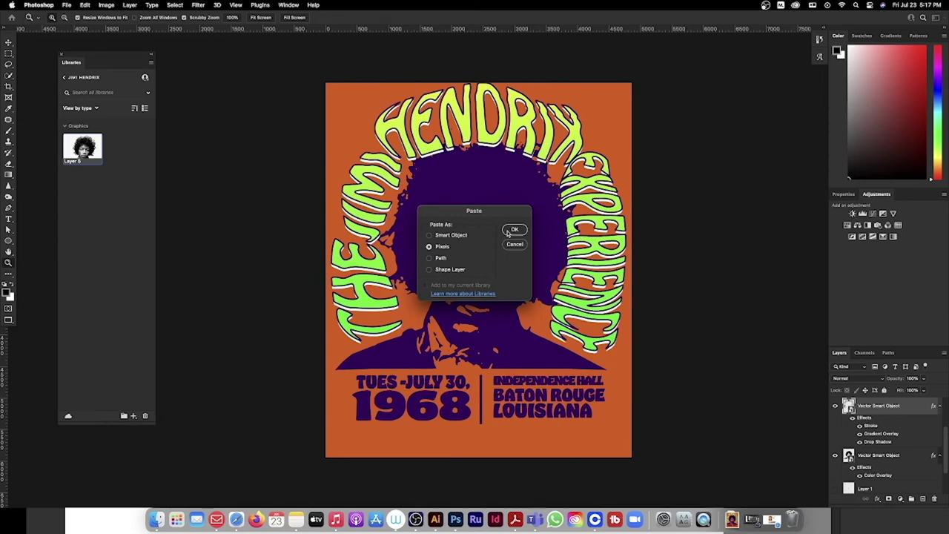
{"action": "left_click", "coordinate": [459, 235]}
{"action": "left_click", "coordinate": [515, 230]}
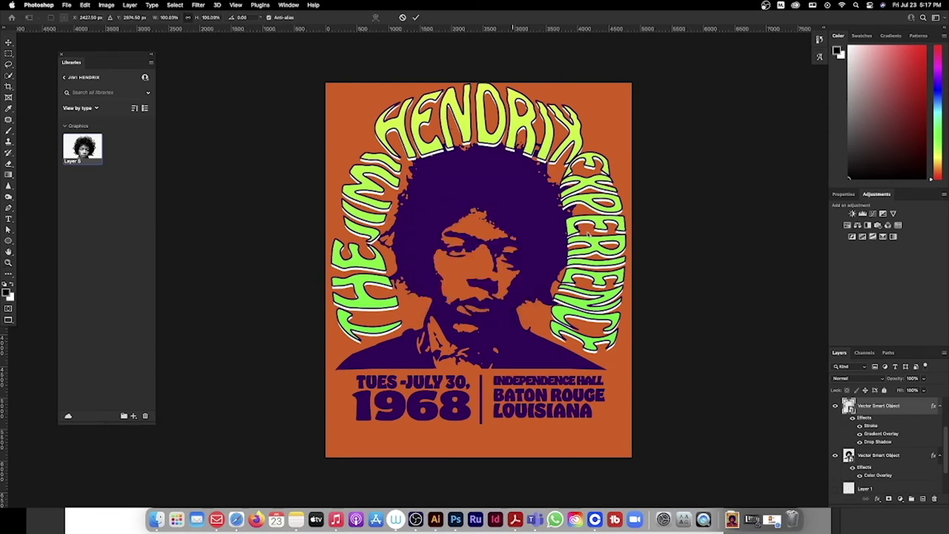
{"action": "left_click_drag", "start_coordinate": [555, 185], "coordinate": [451, 304]}
{"action": "left_click_drag", "start_coordinate": [446, 333], "coordinate": [552, 352]}
{"action": "key", "text": "Return"}
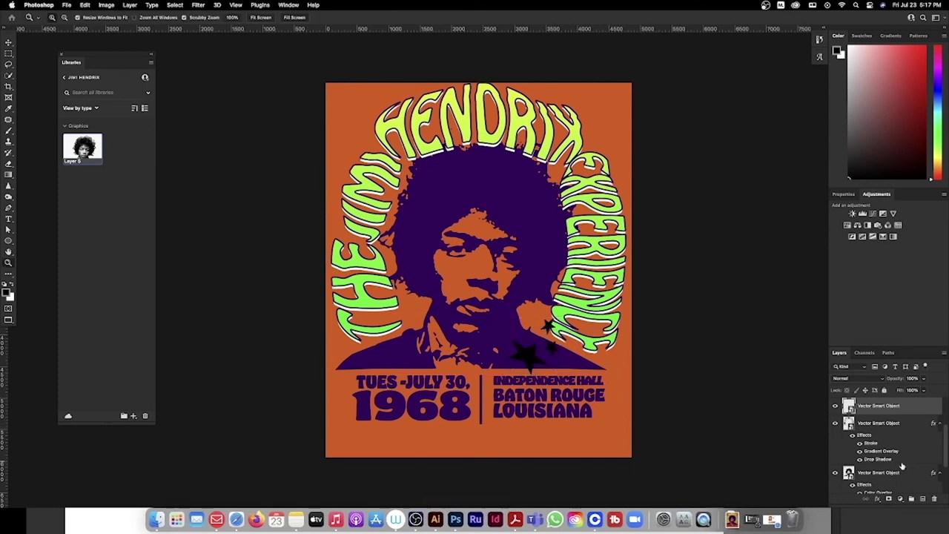
Show the reference poster layer for comparison with the new stars
{"action": "scroll", "coordinate": [838, 415], "scroll_direction": "up", "scroll_amount": 3}
{"action": "left_click", "coordinate": [835, 406]}
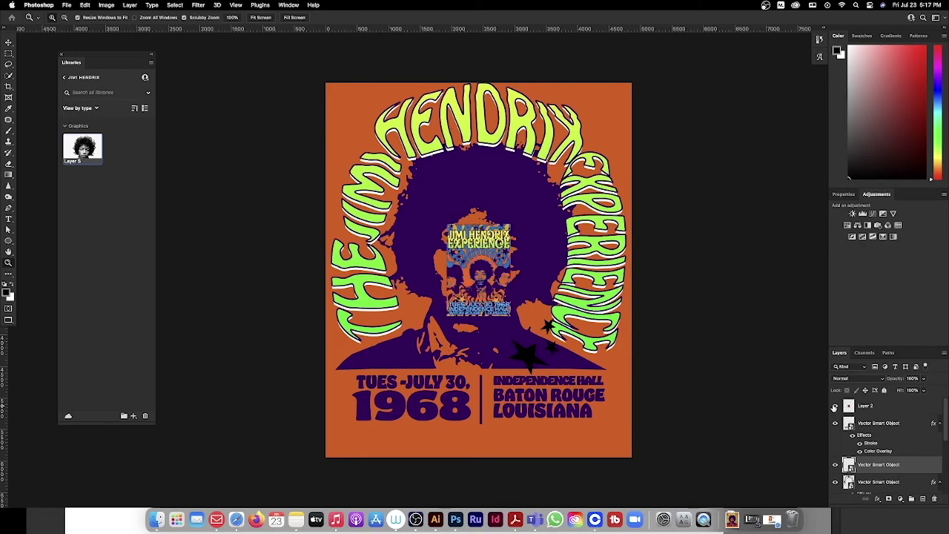
{"action": "mouse_move", "coordinate": [521, 310]}
{"action": "left_mouse_down"}
{"action": "mouse_move", "coordinate": [560, 312]}
{"action": "mouse_move", "coordinate": [538, 313]}
{"action": "left_mouse_up"}
Give the stars a Color Overlay in the yellow sampled from the arched lettering
{"action": "key", "text": "v"}
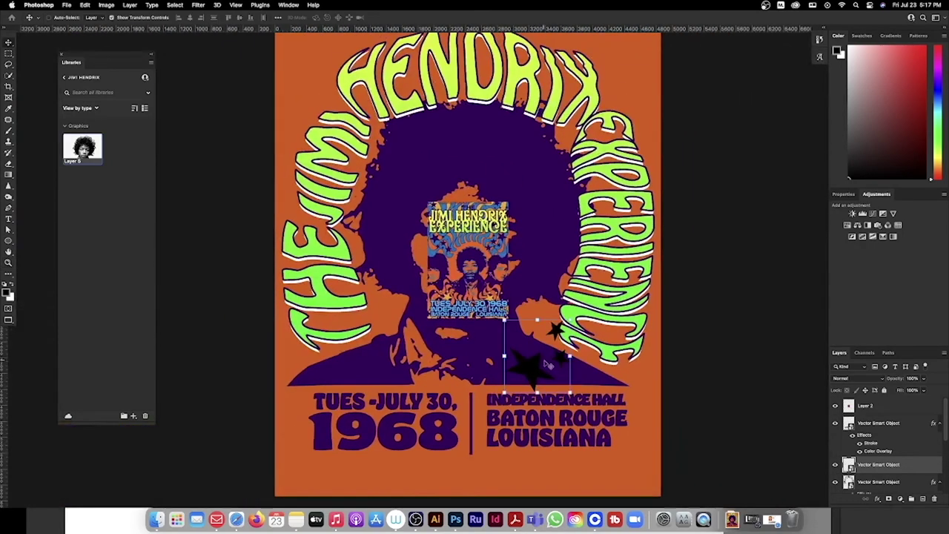
{"action": "right_click", "coordinate": [531, 365]}
{"action": "left_click", "coordinate": [556, 370]}
{"action": "right_click", "coordinate": [851, 466]}
{"action": "left_click", "coordinate": [777, 307]}
{"action": "left_click", "coordinate": [636, 250]}
{"action": "left_click", "coordinate": [808, 123]}
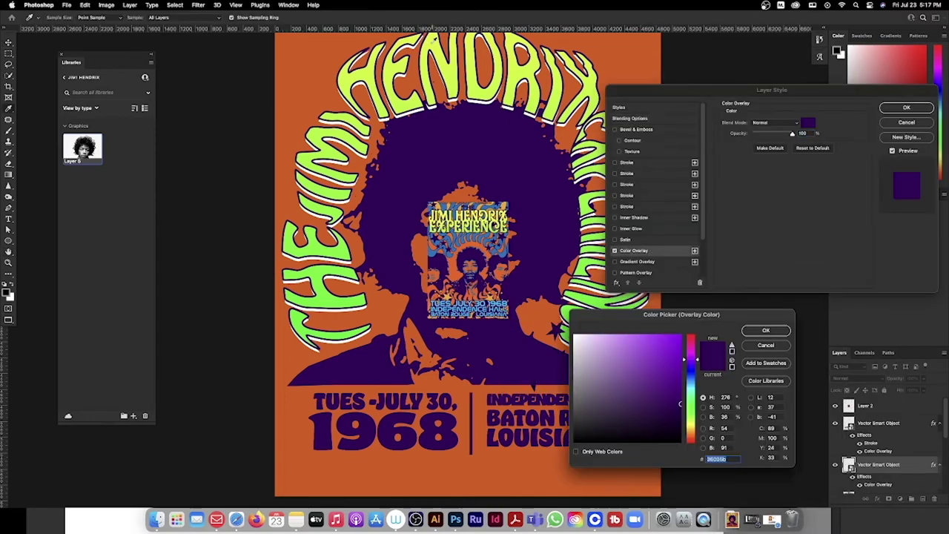
{"action": "left_click", "coordinate": [564, 89]}
{"action": "left_click", "coordinate": [766, 331]}
{"action": "left_click", "coordinate": [887, 109]}
Add a dark purple Stroke to the yellow stars and accept the layer style
{"action": "double_click", "coordinate": [869, 485]}
{"action": "left_click", "coordinate": [641, 163]}
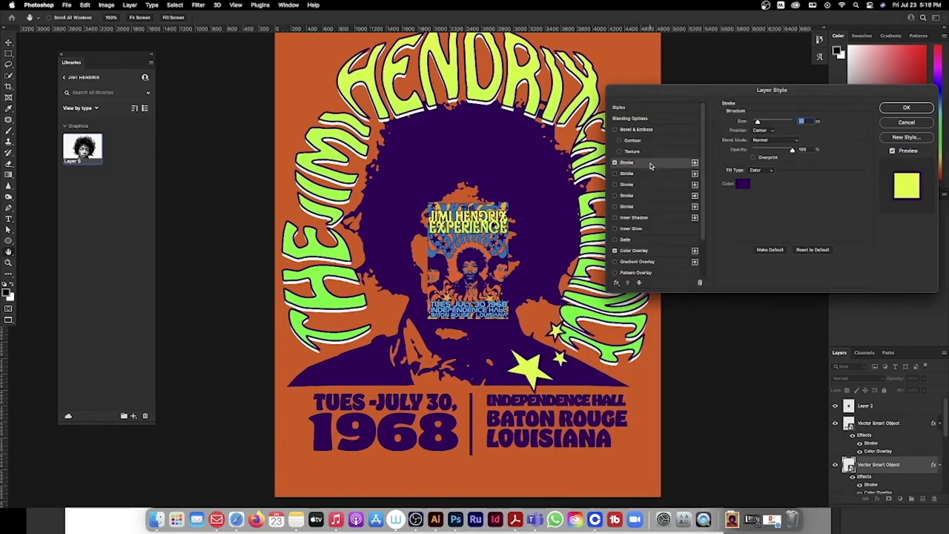
{"action": "left_click", "coordinate": [886, 109]}
Duplicate the yellow stars onto the opposite shoulder above the date and rotate the copy about 90° counterclockwise
{"action": "key", "text": "v"}
{"action": "left_click_drag", "start_coordinate": [533, 369], "coordinate": [343, 369]}
{"action": "left_click_drag", "start_coordinate": [389, 402], "coordinate": [395, 314]}
{"action": "left_click_drag", "start_coordinate": [367, 358], "coordinate": [387, 368]}
{"action": "key", "text": "Return"}
{"action": "left_click", "coordinate": [443, 264], "text": "alt"}
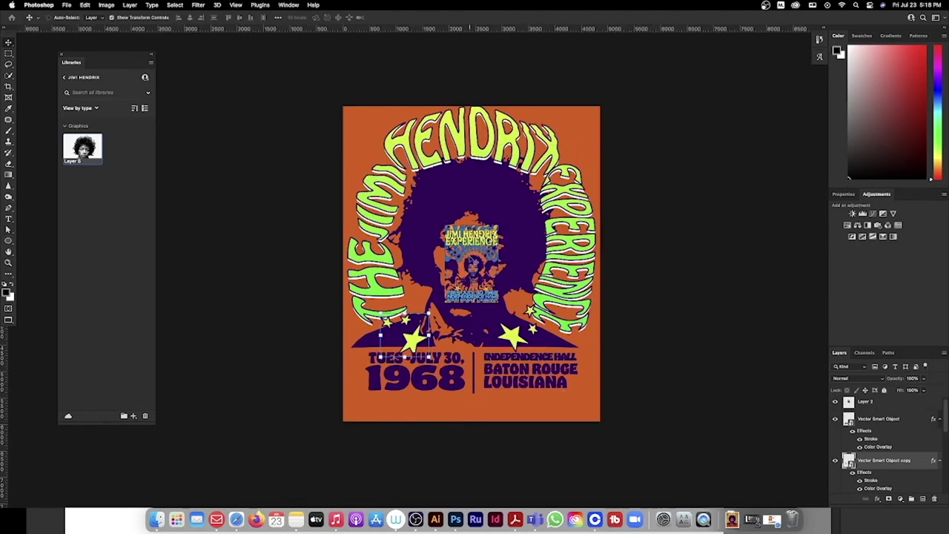
Hide the reference poster layer covering the portrait's face
{"action": "right_click", "coordinate": [465, 250]}
{"action": "left_click", "coordinate": [482, 256]}
{"action": "left_click", "coordinate": [835, 405]}
Duplicate the stars small into the poster's two upper corners beside HENDRIX, with their Color Overlay in dark purple sampled from the hair
{"action": "left_click", "coordinate": [507, 248], "text": "super"}
{"action": "left_click_drag", "start_coordinate": [522, 370], "coordinate": [415, 164]}
{"action": "double_click", "coordinate": [875, 488]}
{"action": "left_click", "coordinate": [808, 122]}
{"action": "left_click", "coordinate": [529, 219]}
{"action": "left_click", "coordinate": [766, 330]}
{"action": "left_click", "coordinate": [908, 107]}
{"action": "left_click_drag", "start_coordinate": [424, 142], "coordinate": [327, 120]}
{"action": "key", "text": "Return"}
Flip the upper-left purple star cluster horizontally and reposition it in the corner beside the lettering
{"action": "key", "text": "f"}
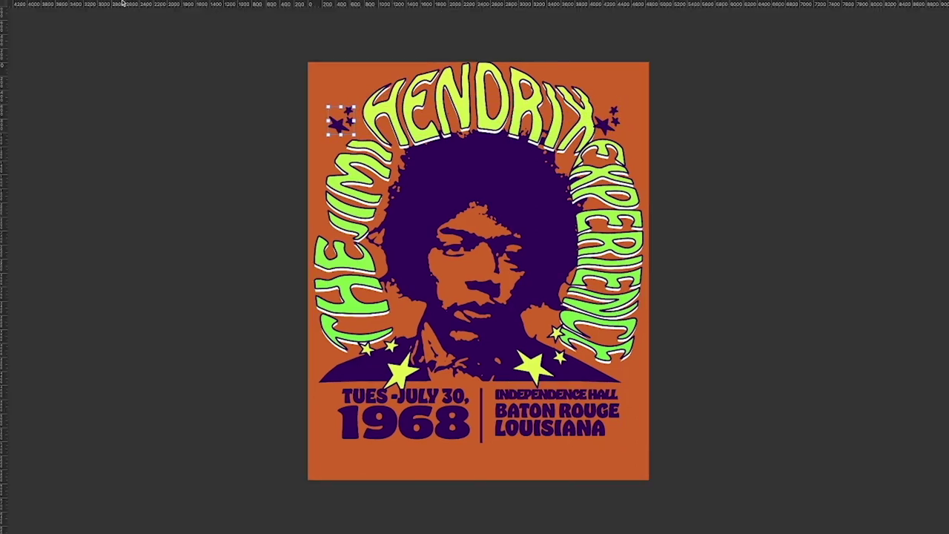
{"action": "key", "text": "f"}
{"action": "left_click", "coordinate": [107, 5]}
{"action": "mouse_move", "coordinate": [85, 6]}
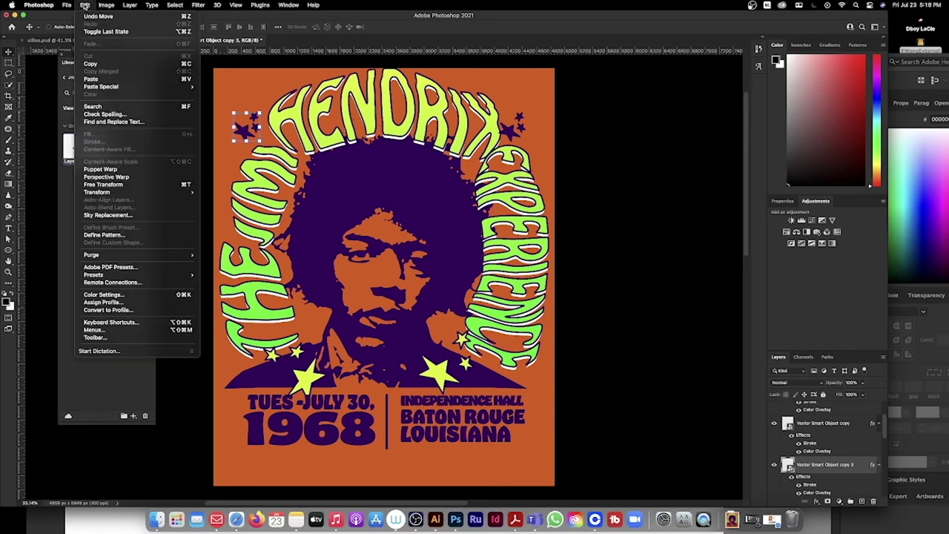
{"action": "mouse_move", "coordinate": [111, 192]}
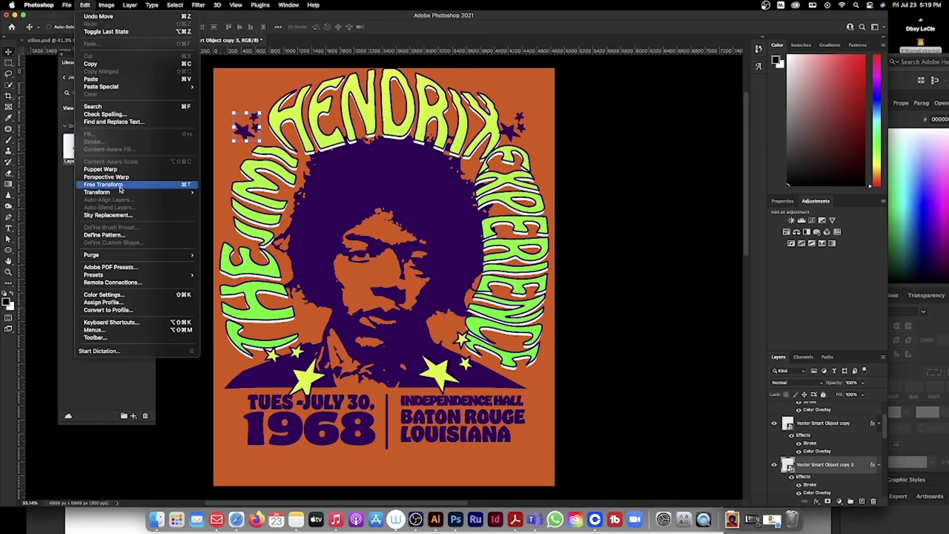
{"action": "left_click", "coordinate": [251, 331]}
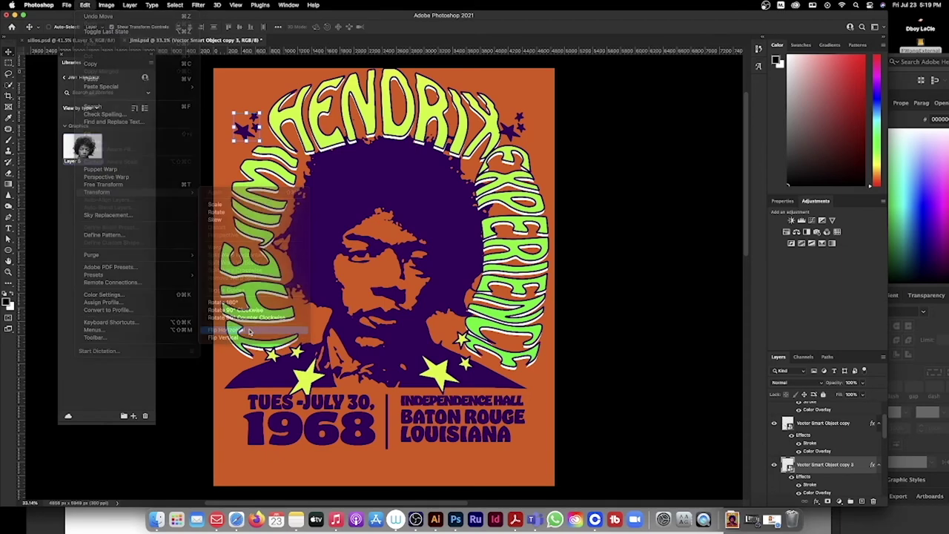
{"action": "key", "text": "z"}
{"action": "key", "text": "v"}
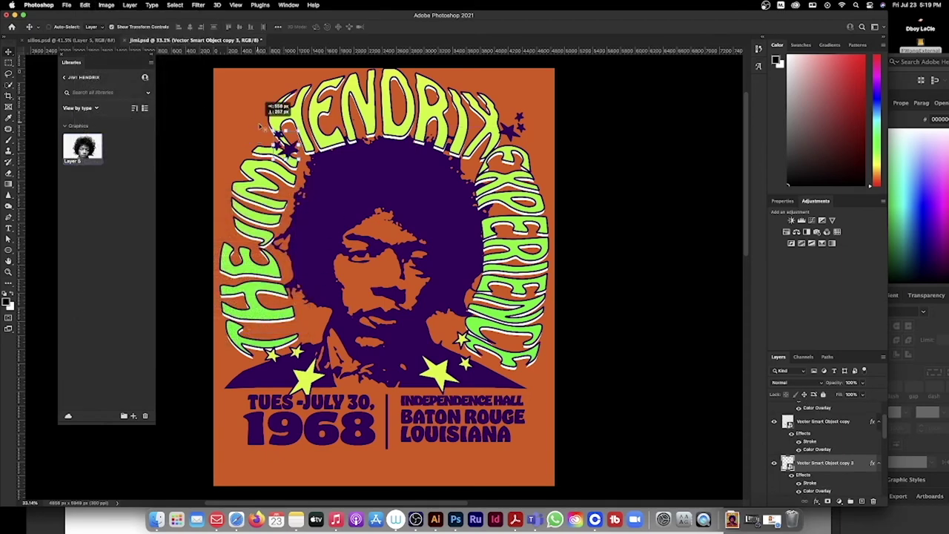
{"action": "left_click_drag", "start_coordinate": [251, 139], "coordinate": [515, 132]}
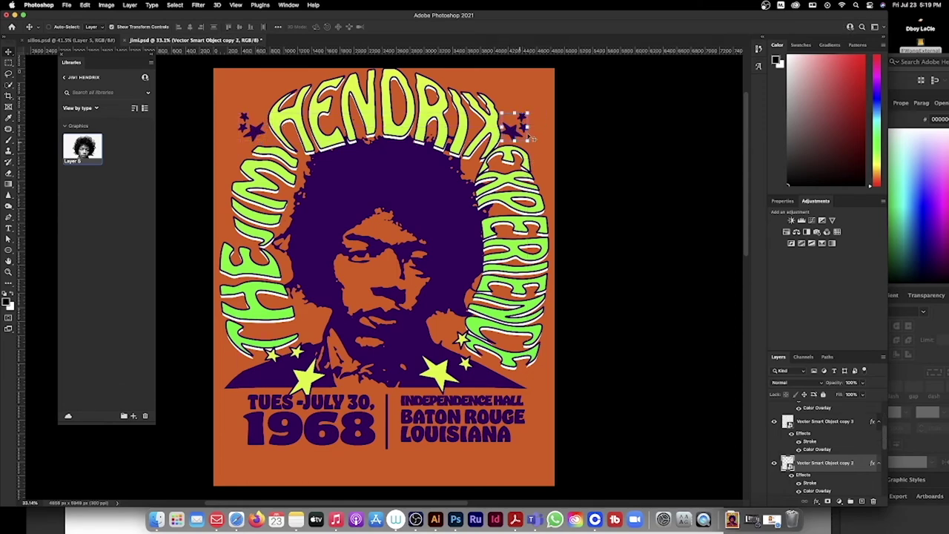
Place copies of the purple stars at both outer ends of the date and venue text, flipping one horizontally
{"action": "left_click_drag", "start_coordinate": [521, 125], "coordinate": [232, 456]}
{"action": "left_click", "coordinate": [106, 5]}
{"action": "mouse_move", "coordinate": [85, 6]}
{"action": "mouse_move", "coordinate": [98, 192]}
{"action": "left_click", "coordinate": [225, 330]}
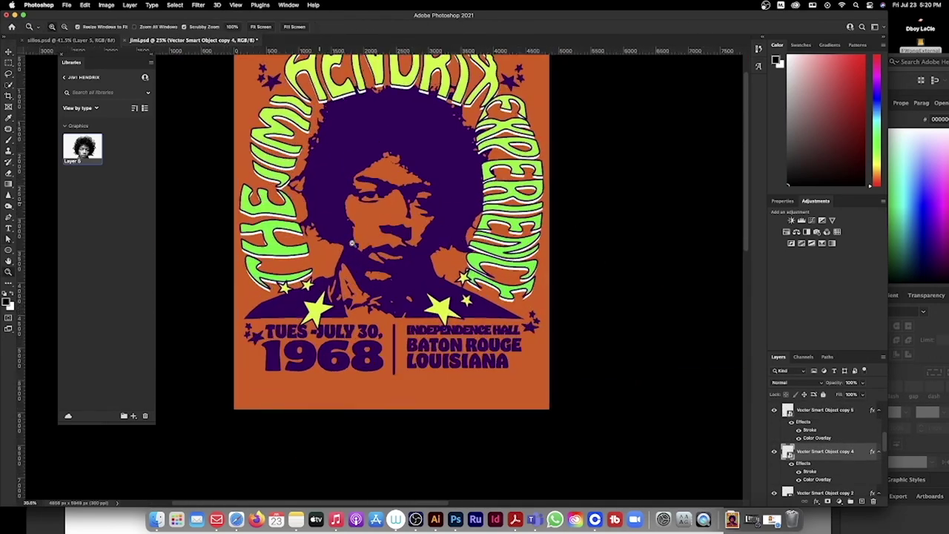
{"action": "left_click_drag", "start_coordinate": [352, 243], "coordinate": [350, 237]}
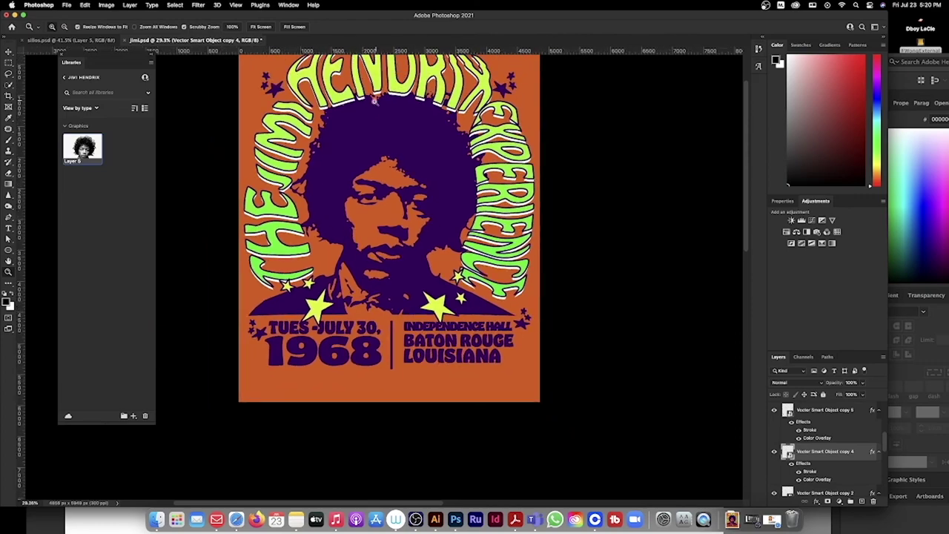
{"action": "scroll", "coordinate": [348, 191], "scroll_direction": "up", "scroll_amount": 2}
{"action": "scroll", "coordinate": [292, 132], "scroll_direction": "up", "scroll_amount": 3}
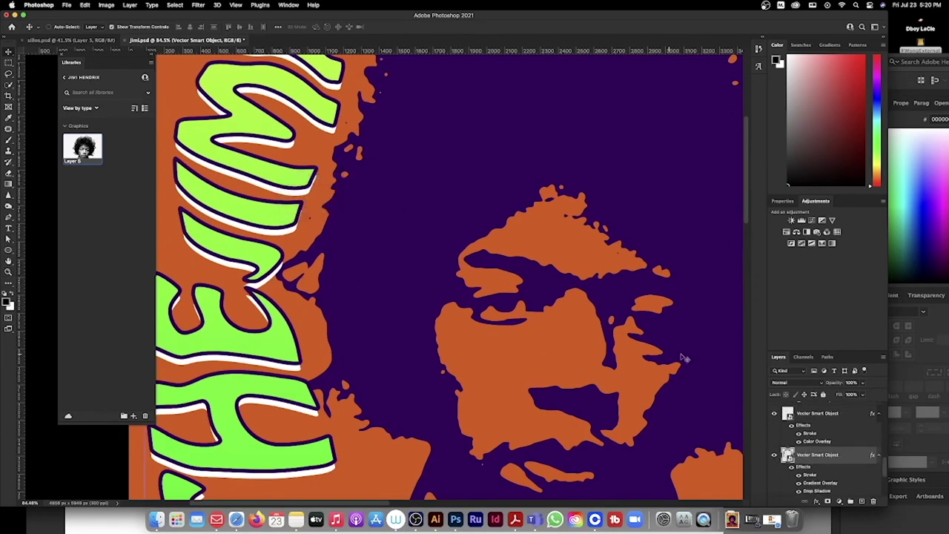
Increase the white Drop Shadow distance on the green side lettering THE JIMI and EXPERIENCE
{"action": "double_click", "coordinate": [817, 491]}
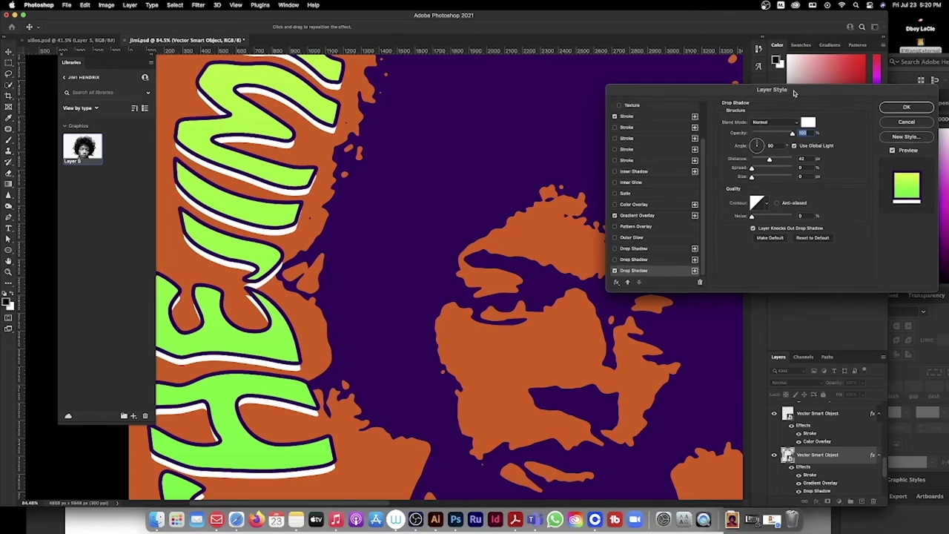
{"action": "left_click_drag", "start_coordinate": [775, 99], "coordinate": [759, 97]}
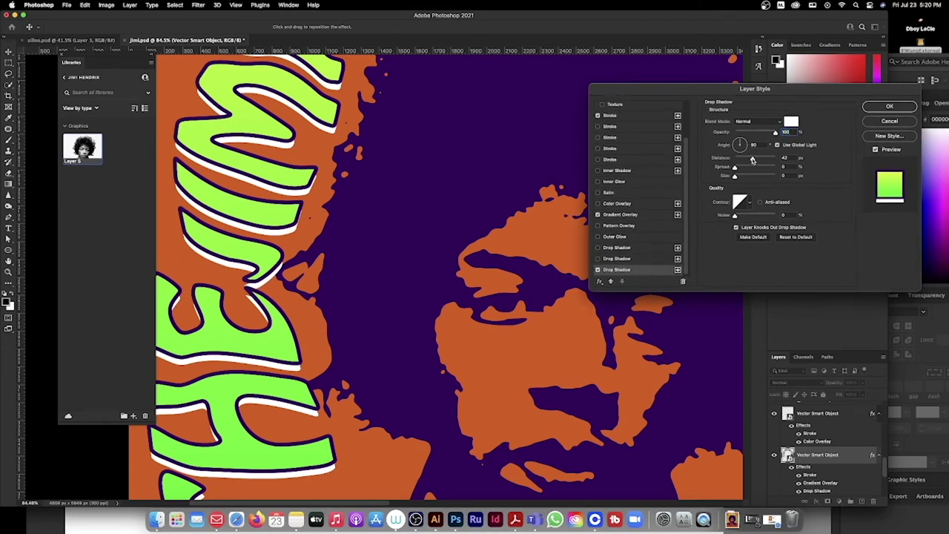
{"action": "left_click_drag", "start_coordinate": [759, 160], "coordinate": [756, 161]}
{"action": "key", "text": "super+minus"}
{"action": "key", "text": "super+minus"}
{"action": "key", "text": "super+minus"}
{"action": "key", "text": "super+minus"}
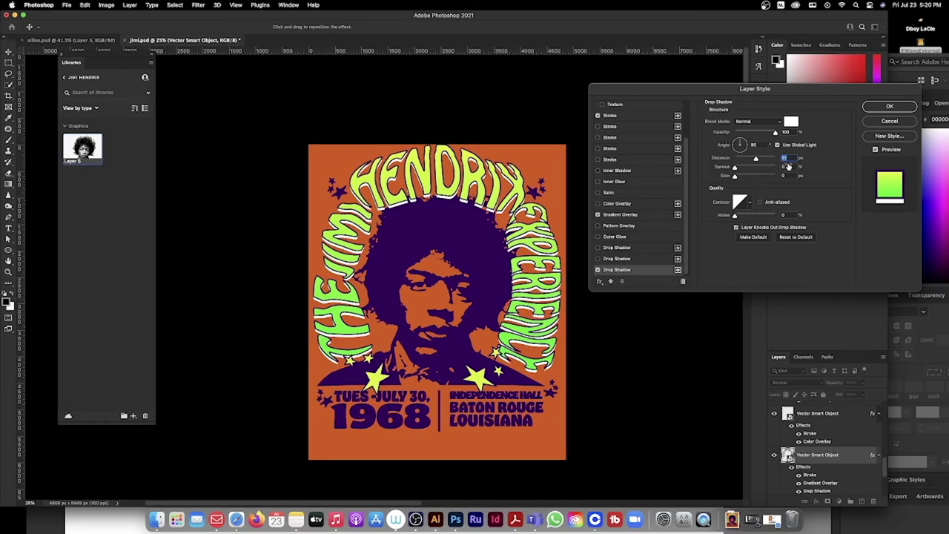
{"action": "key", "text": "shift+Up"}
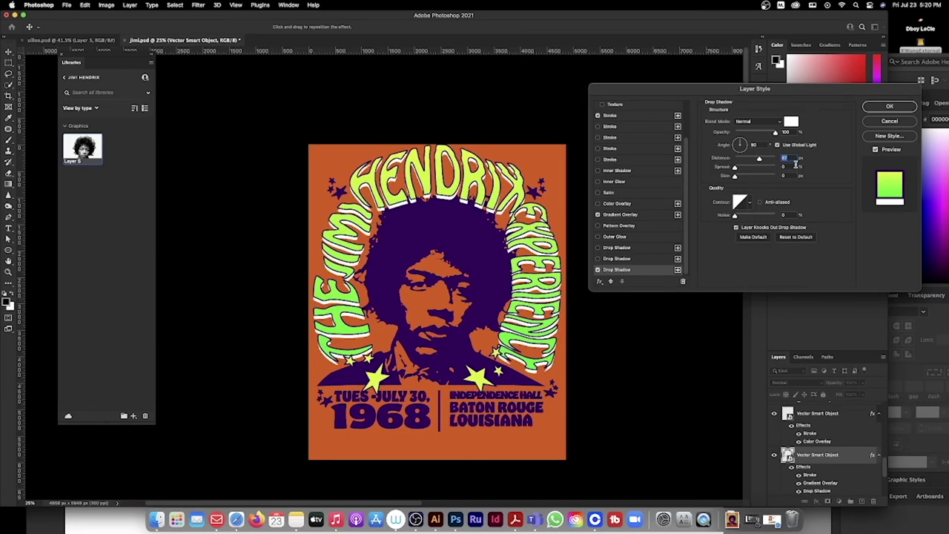
{"action": "left_click", "coordinate": [890, 107]}
Examine the spacing of the date and venue text against the portrait, stars and warped lettering, up close and on the whole poster
{"action": "left_click_drag", "start_coordinate": [430, 419], "coordinate": [460, 415]}
{"action": "key", "text": "v"}
{"action": "right_click", "coordinate": [416, 407]}
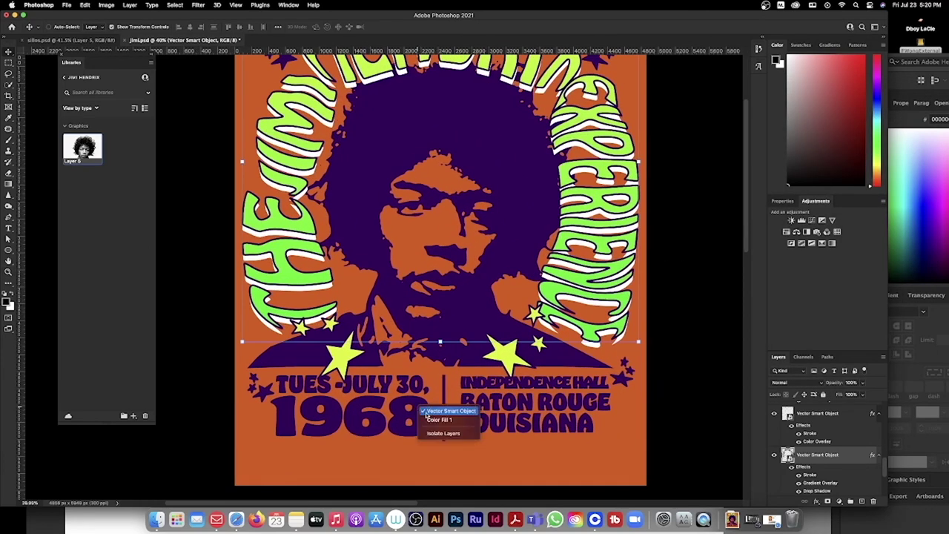
{"action": "left_click", "coordinate": [426, 410]}
{"action": "right_click", "coordinate": [421, 427]}
{"action": "right_click", "coordinate": [415, 422]}
{"action": "right_click", "coordinate": [417, 400]}
{"action": "left_click", "coordinate": [423, 405]}
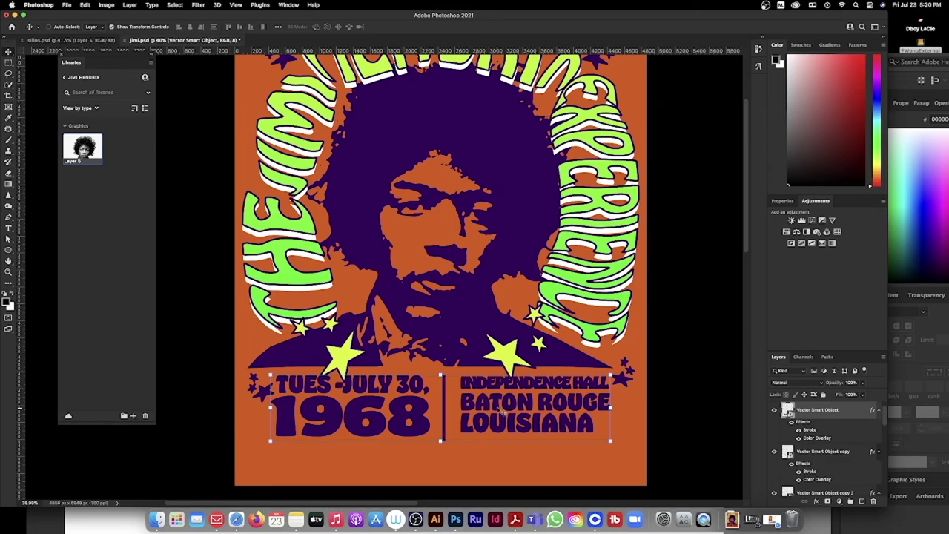
{"action": "left_click_drag", "start_coordinate": [507, 400], "coordinate": [506, 408]}
{"action": "key", "text": "super+minus"}
{"action": "key", "text": "super+minus"}
{"action": "left_click_drag", "start_coordinate": [427, 356], "coordinate": [474, 349]}
{"action": "mouse_move", "coordinate": [475, 340]}
{"action": "left_mouse_down"}
{"action": "mouse_move", "coordinate": [481, 347]}
{"action": "mouse_move", "coordinate": [475, 339]}
{"action": "left_mouse_up"}
{"action": "key", "text": "super+minus"}
{"action": "key", "text": "super+minus"}
{"action": "key", "text": "super+minus"}
{"action": "key", "text": "super+minus"}
{"action": "key", "text": "super+minus"}
{"action": "key", "text": "super+minus"}
{"action": "key", "text": "super+minus"}
{"action": "key", "text": "super+minus"}
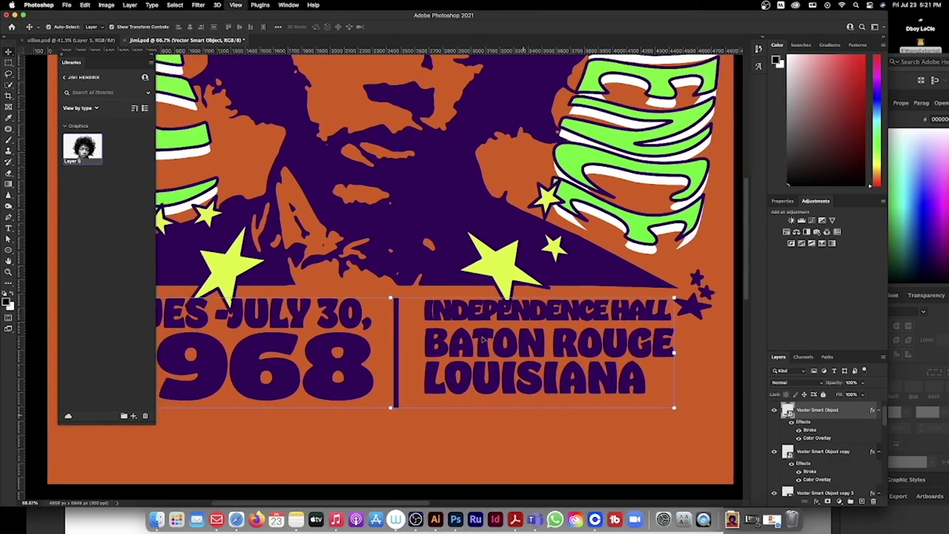
{"action": "left_click_drag", "start_coordinate": [338, 202], "coordinate": [434, 201]}
{"action": "left_click", "coordinate": [356, 175], "text": "super"}
{"action": "key", "text": "super+minus"}
{"action": "key", "text": "super+minus"}
{"action": "key", "text": "super+minus"}
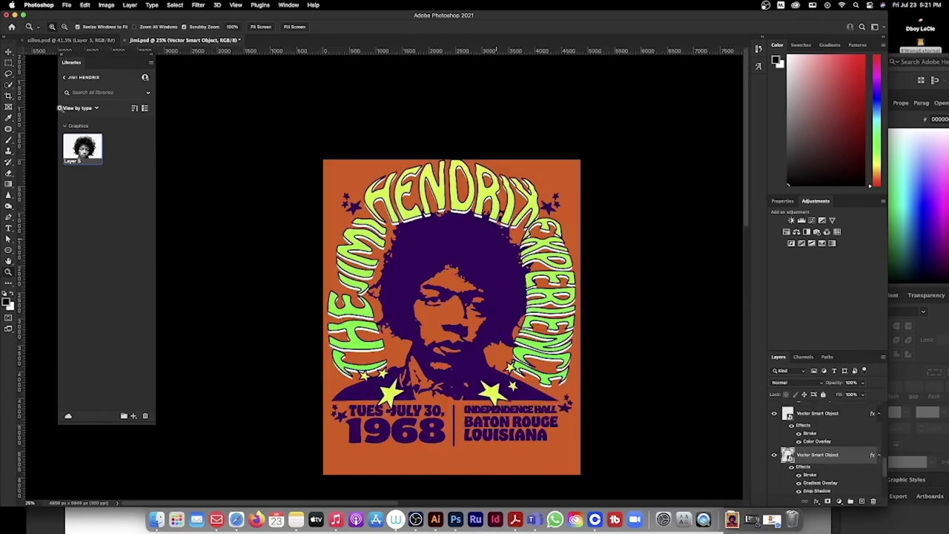
Extend the canvas on all sides to 5056 x 6389 px with the Crop tool and scale the side lettering up slightly
{"action": "left_click", "coordinate": [9, 97]}
{"action": "left_click_drag", "start_coordinate": [451, 159], "coordinate": [452, 152]}
{"action": "key", "text": "Return"}
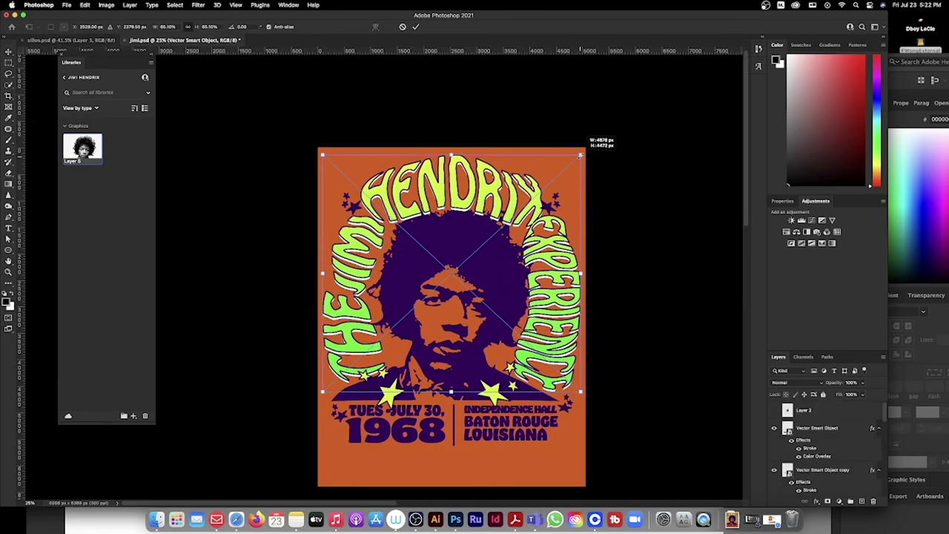
Select the yellow star cluster overlapping INDEPENDENCE HALL and save the poster document
{"action": "scroll", "coordinate": [388, 224], "scroll_direction": "up", "scroll_amount": 5}
{"action": "right_click", "coordinate": [387, 224]}
{"action": "left_click", "coordinate": [407, 239]}
{"action": "scroll", "coordinate": [266, 279], "scroll_direction": "down", "scroll_amount": 5}
{"action": "scroll", "coordinate": [417, 373], "scroll_direction": "up", "scroll_amount": 5}
{"action": "right_click", "coordinate": [420, 371]}
{"action": "left_click", "coordinate": [430, 377]}
{"action": "key", "text": "super+s"}
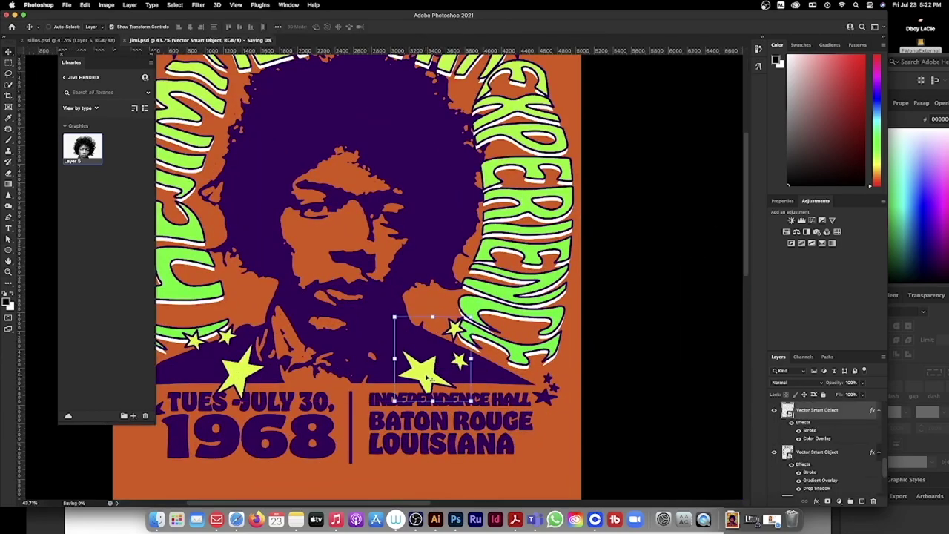
Inspect the date and venue text in close-up and compare it with the full poster layout
{"action": "right_click", "coordinate": [357, 365]}
{"action": "left_click", "coordinate": [372, 370]}
{"action": "key", "text": "super+0"}
{"action": "scroll", "coordinate": [434, 346], "scroll_direction": "up", "scroll_amount": 5}
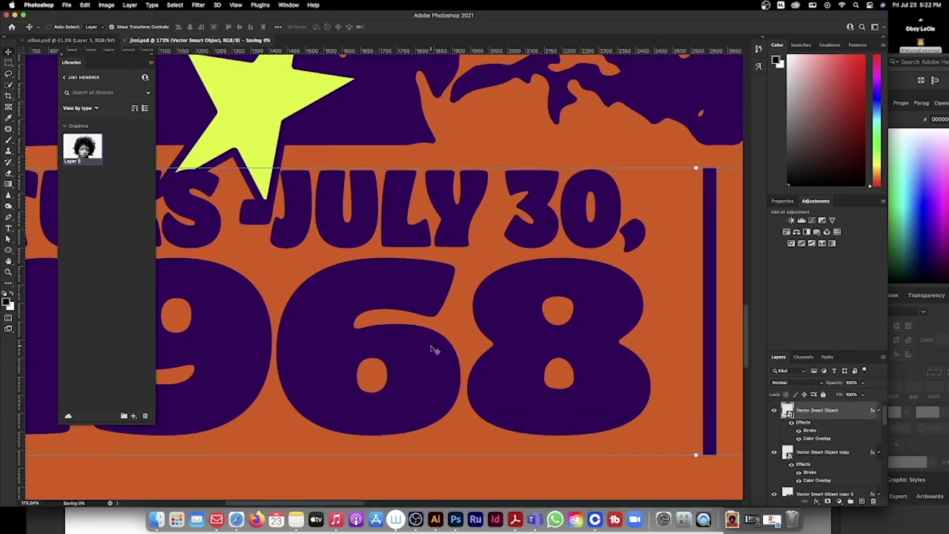
{"action": "scroll", "coordinate": [432, 347], "scroll_direction": "down", "scroll_amount": 1}
{"action": "key", "text": "super+minus"}
{"action": "key", "text": "super+minus"}
{"action": "key", "text": "super+minus"}
{"action": "key", "text": "super+minus"}
{"action": "key", "text": "a"}
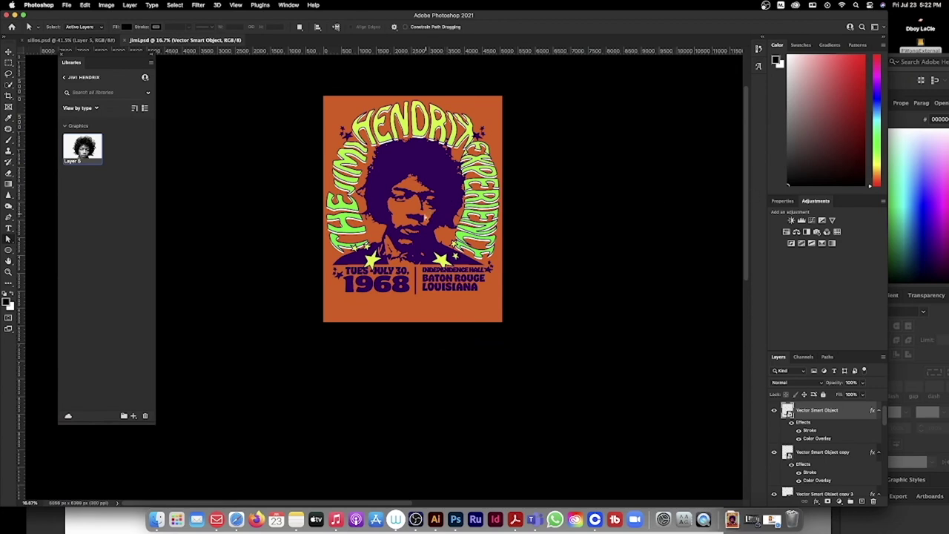
Trim the canvas on all four sides based on the top left pixel color
{"action": "left_click", "coordinate": [108, 5]}
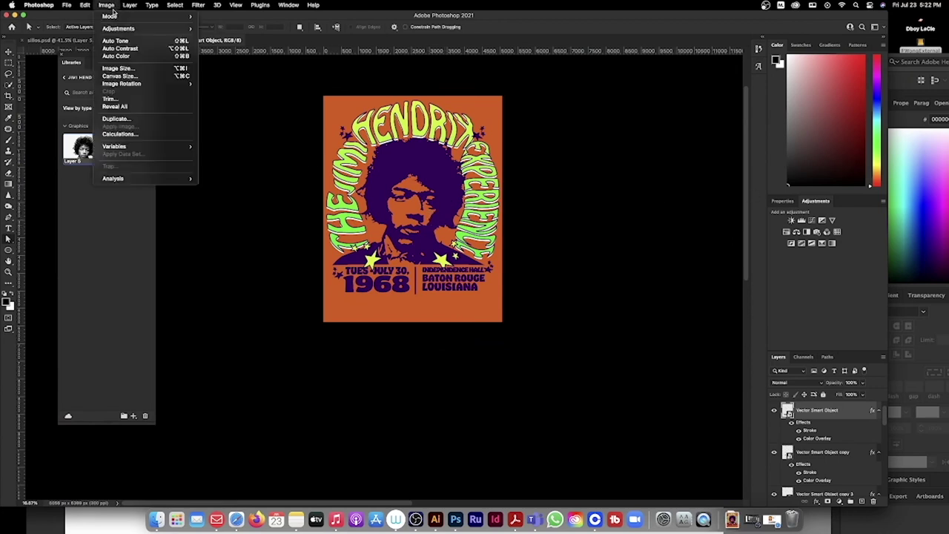
{"action": "left_click", "coordinate": [118, 99]}
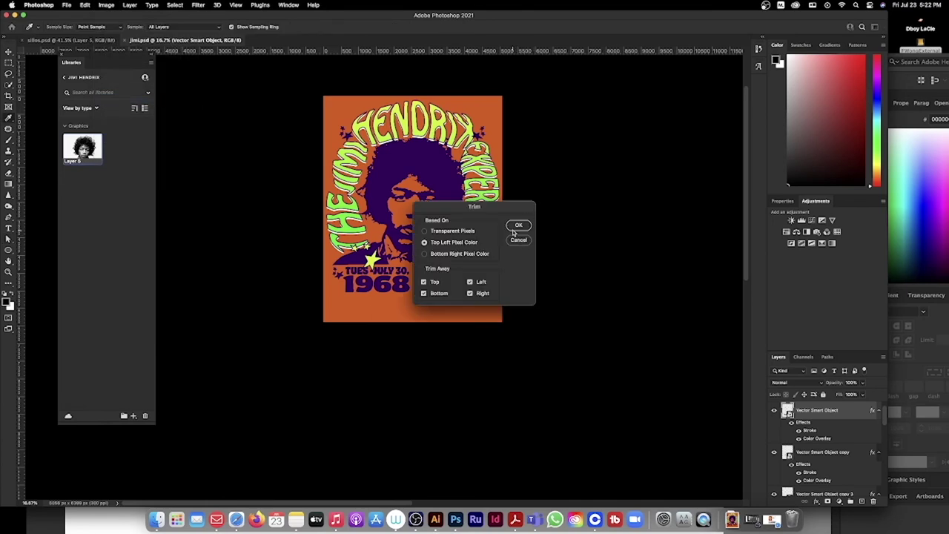
{"action": "left_click", "coordinate": [522, 227]}
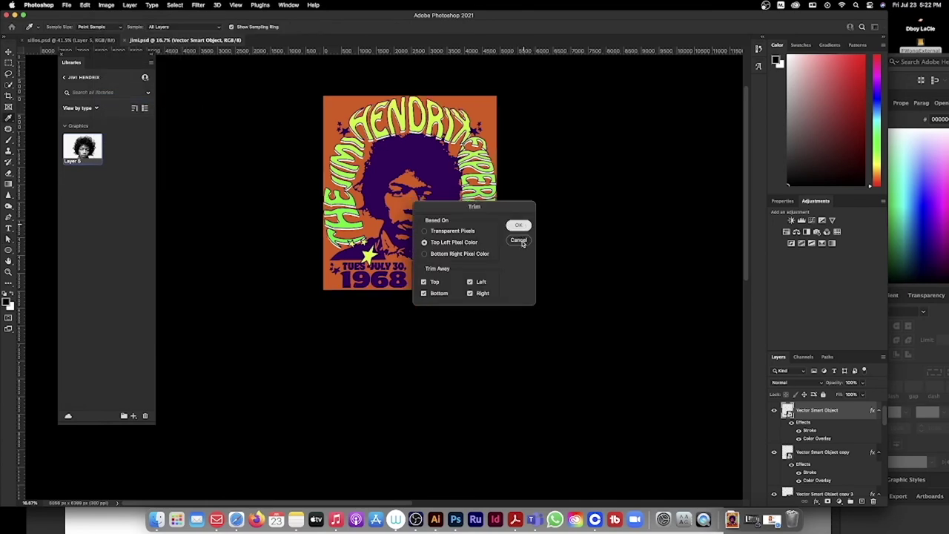
Convert the poster's portrait, lettering, star and text layers into one smart object above the orange Color Fill
{"action": "left_click_drag", "start_coordinate": [883, 415], "coordinate": [882, 453]}
{"action": "scroll", "coordinate": [863, 463], "scroll_direction": "down", "scroll_amount": 3}
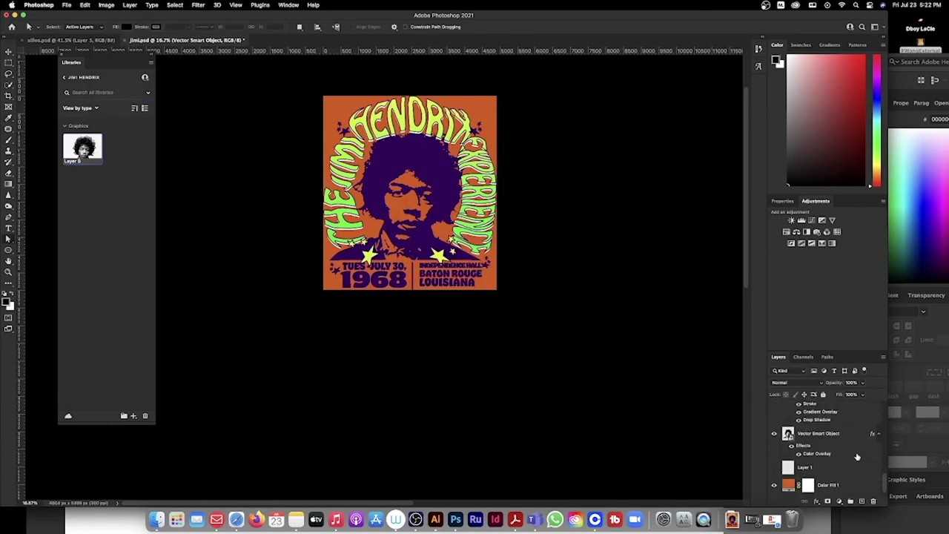
{"action": "left_click", "coordinate": [848, 440]}
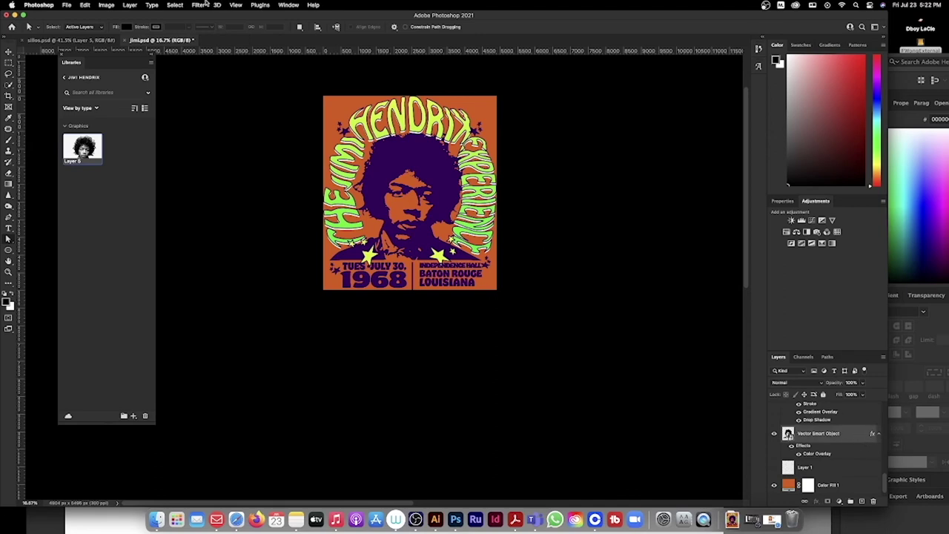
{"action": "left_click", "coordinate": [199, 5]}
{"action": "left_click", "coordinate": [249, 29]}
{"action": "left_click", "coordinate": [774, 428]}
Hide the guides over the orange T-shirt mockup in jimi cad.psd
{"action": "key", "text": "z"}
{"action": "left_click_drag", "start_coordinate": [454, 186], "coordinate": [463, 187]}
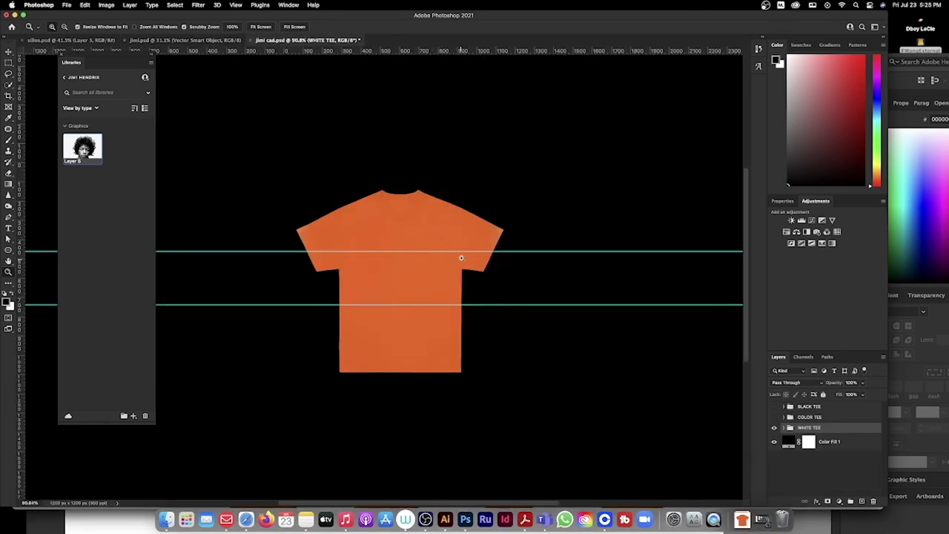
{"action": "key", "text": "super+semicolon"}
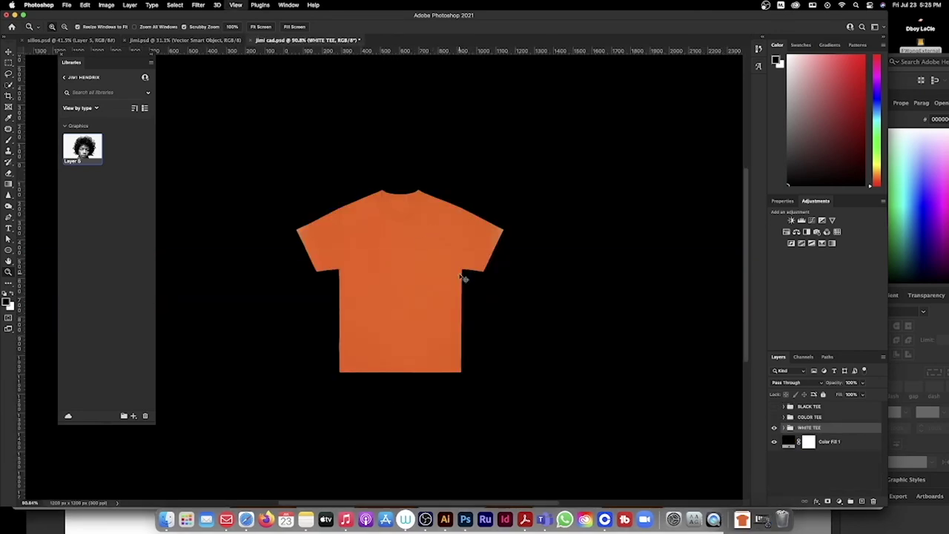
{"action": "left_click_drag", "start_coordinate": [399, 266], "coordinate": [410, 275]}
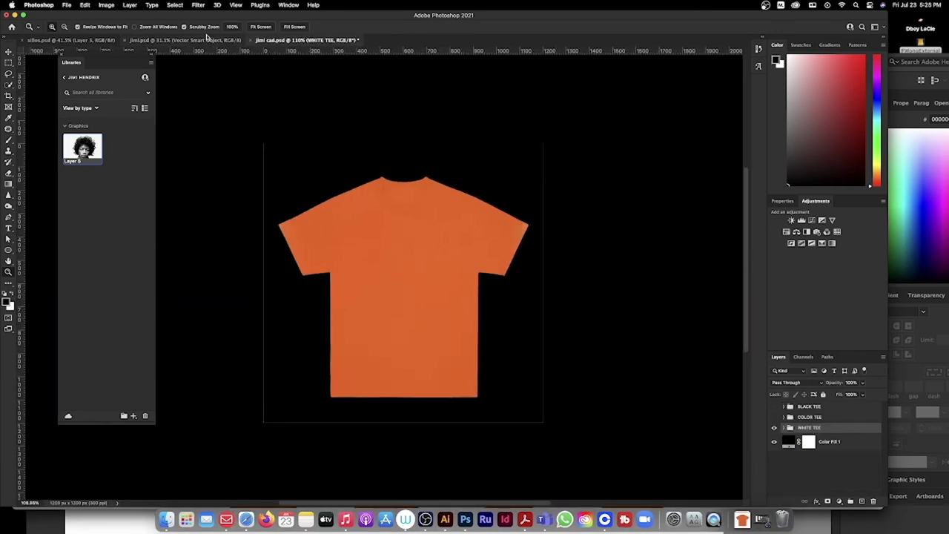
Copy the combined poster artwork from jimi.psd into the T-shirt mockup jimi cad.psd
{"action": "left_click", "coordinate": [207, 39]}
{"action": "key", "text": "v"}
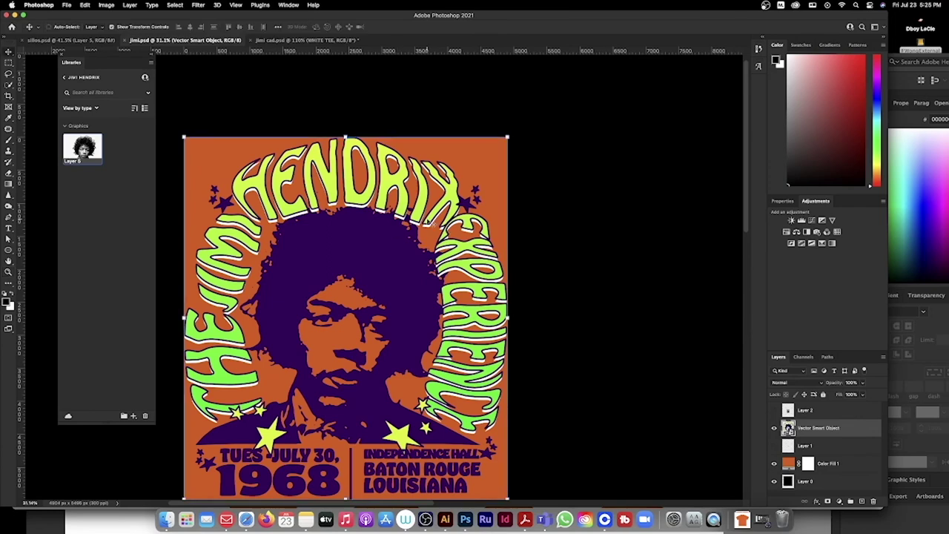
{"action": "left_click_drag", "start_coordinate": [428, 221], "coordinate": [384, 45]}
{"action": "left_click", "coordinate": [345, 40]}
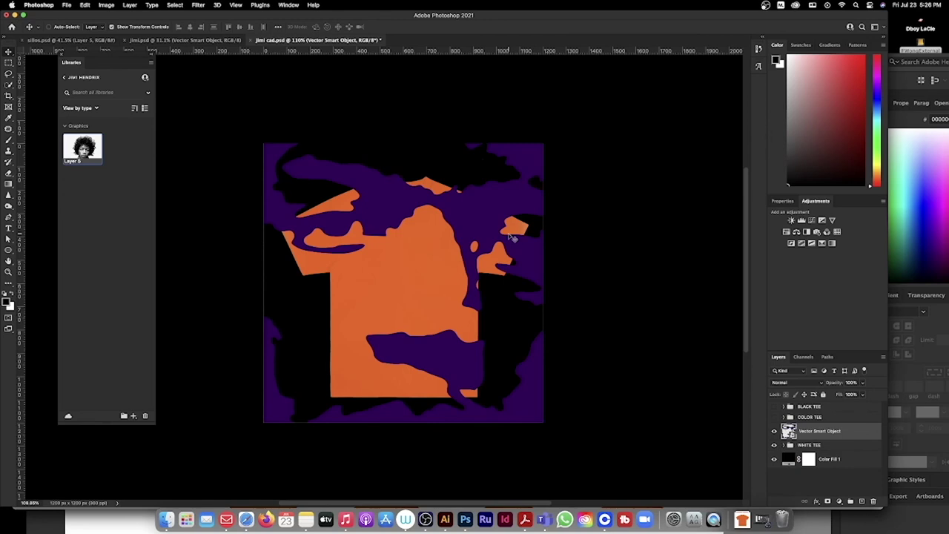
Scale the Hendrix artwork down to fit the orange T-shirt and center it on the chest
{"action": "key", "text": "super+minus"}
{"action": "key", "text": "super+minus"}
{"action": "key", "text": "super+minus"}
{"action": "key", "text": "super+minus"}
{"action": "key", "text": "super+t"}
{"action": "left_click_drag", "start_coordinate": [567, 66], "coordinate": [408, 242]}
{"action": "key", "text": "Return"}
{"action": "scroll", "coordinate": [394, 269], "scroll_direction": "up", "scroll_amount": 5}
{"action": "left_click_drag", "start_coordinate": [433, 254], "coordinate": [440, 305]}
{"action": "left_click_drag", "start_coordinate": [392, 287], "coordinate": [454, 327]}
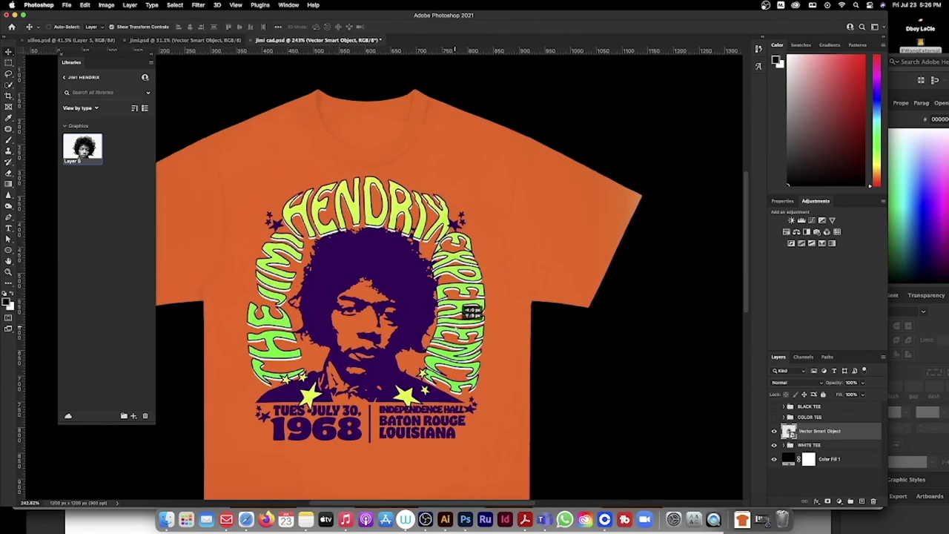
Review the finished T-shirt mockup at different sizes and in full-screen view
{"action": "key", "text": "a"}
{"action": "key", "text": "super+minus"}
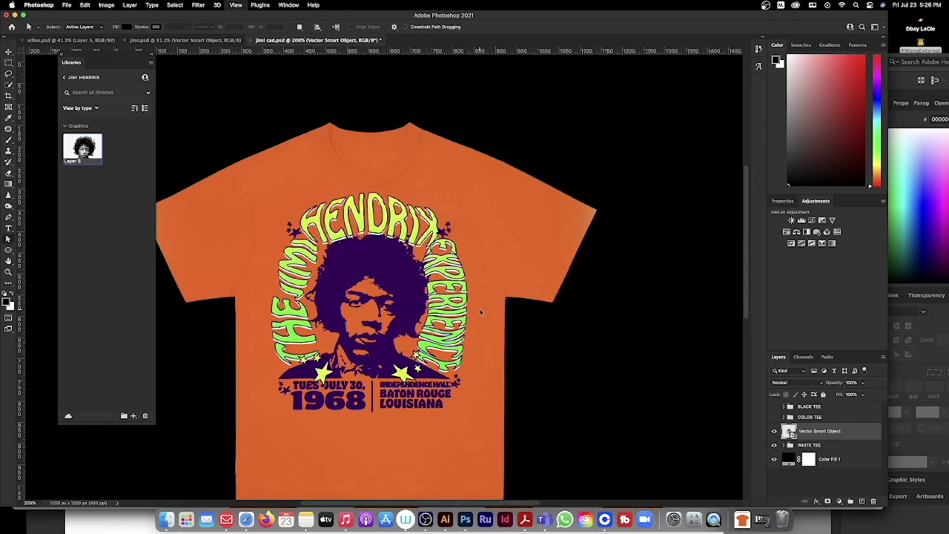
{"action": "key", "text": "super+minus"}
{"action": "key", "text": "z"}
{"action": "left_click_drag", "start_coordinate": [427, 319], "coordinate": [454, 331]}
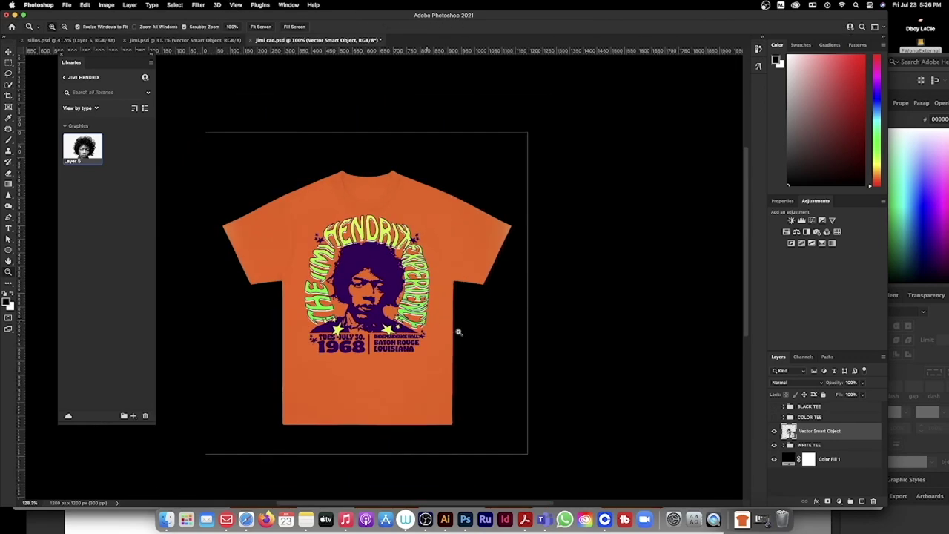
{"action": "scroll", "coordinate": [454, 331], "scroll_direction": "up", "scroll_amount": 4}
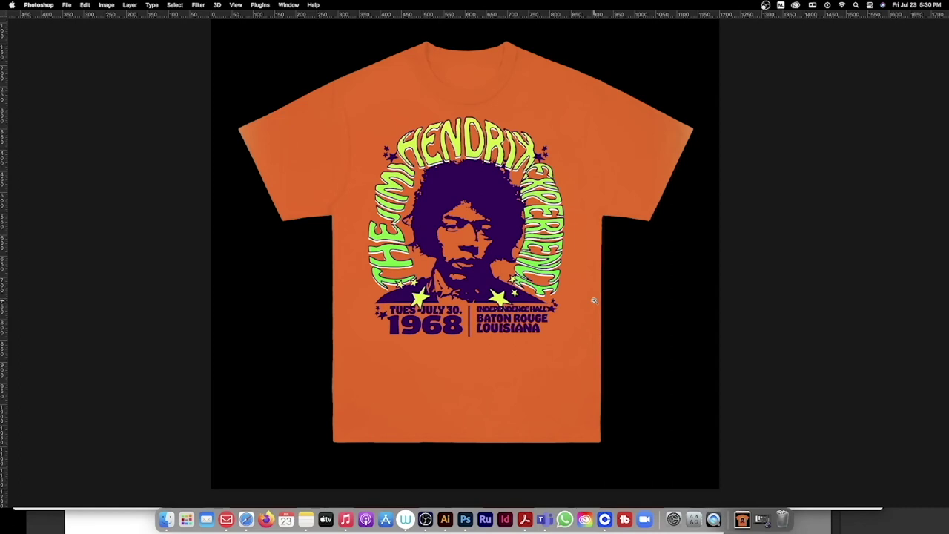
{"action": "key", "text": "f"}
{"action": "key", "text": "super+minus"}
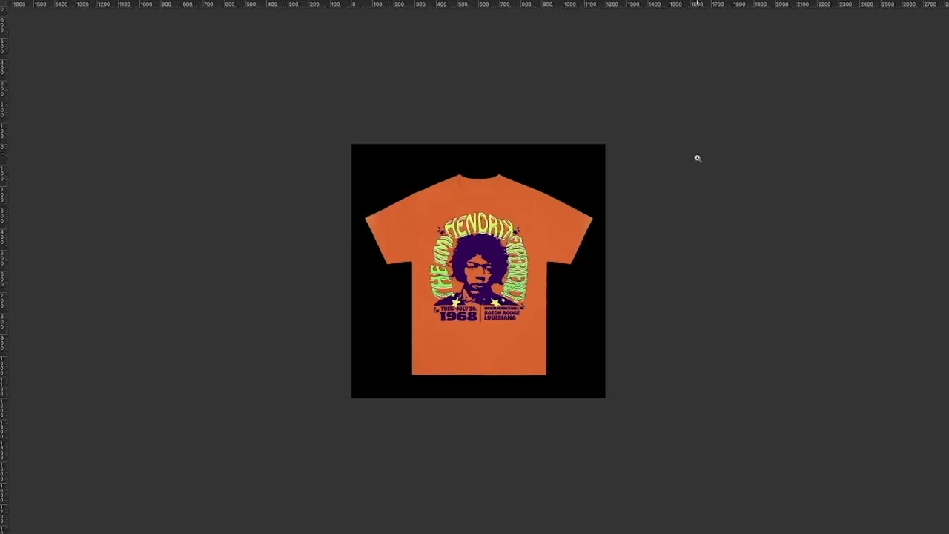
{"action": "key", "text": "f"}
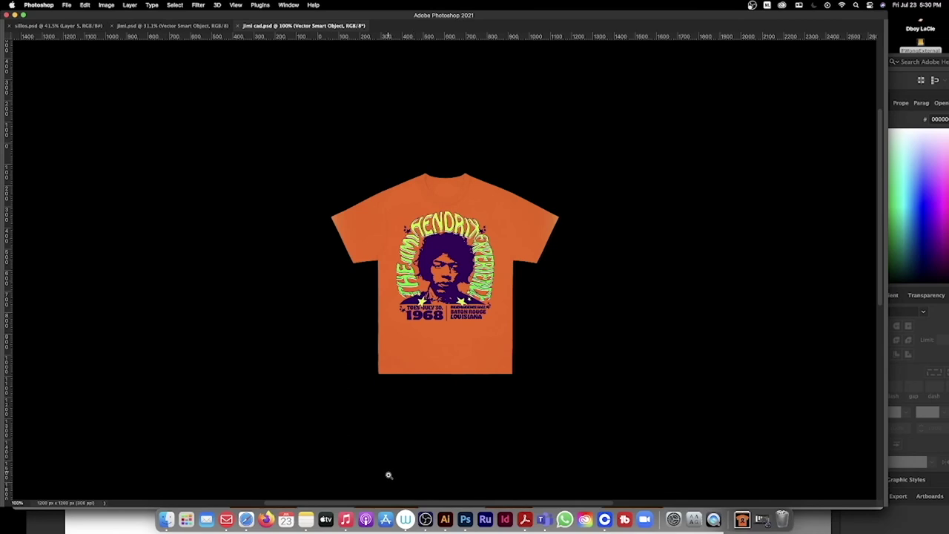